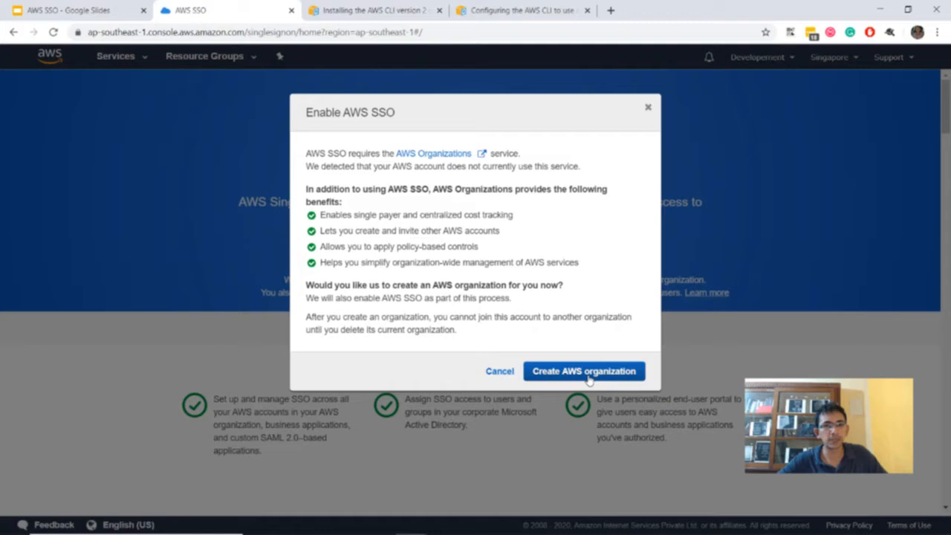
# Create an AWS organization to enable AWS SSO and dismiss the success notice on the dashboard
pyautogui.click(559, 373)
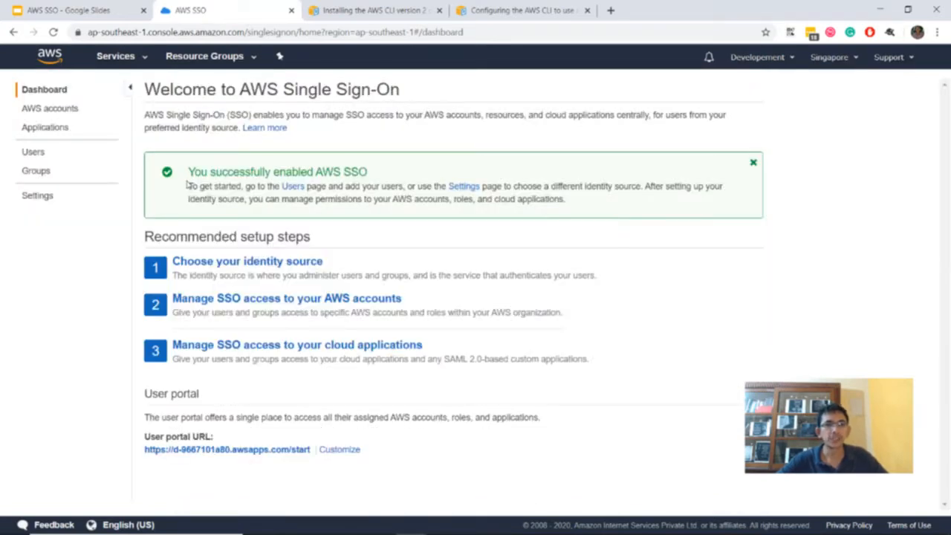
pyautogui.moveTo(188, 175); pyautogui.dragTo(384, 176)
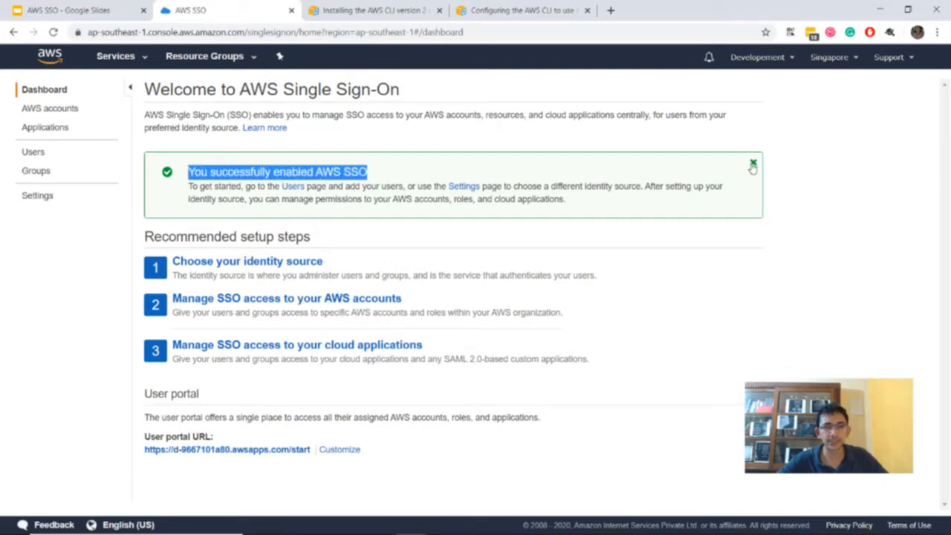
pyautogui.click(753, 164)
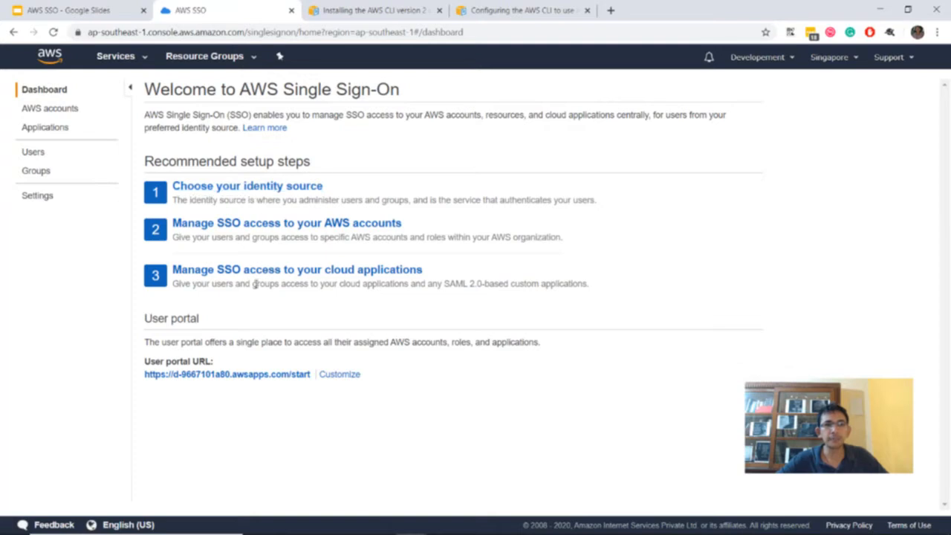
# Look over the AWS SSO settings and the Users page, and return to the identity source settings
pyautogui.click(204, 190)
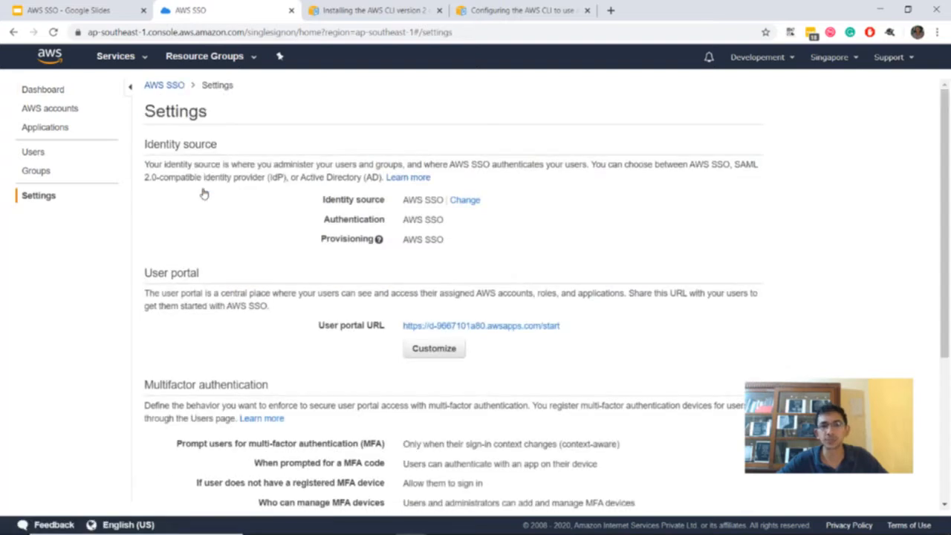
pyautogui.scroll(-1, 292, 255)
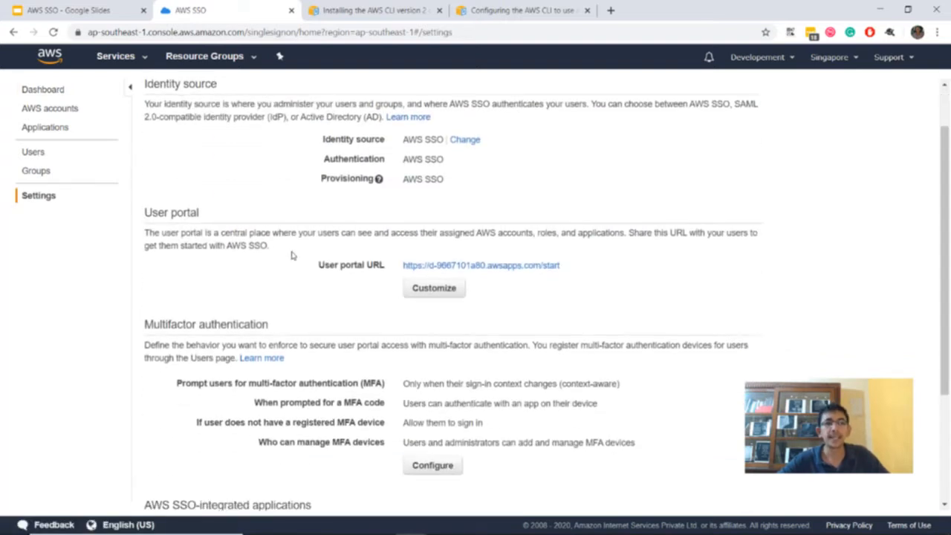
pyautogui.scroll(1, 214, 143)
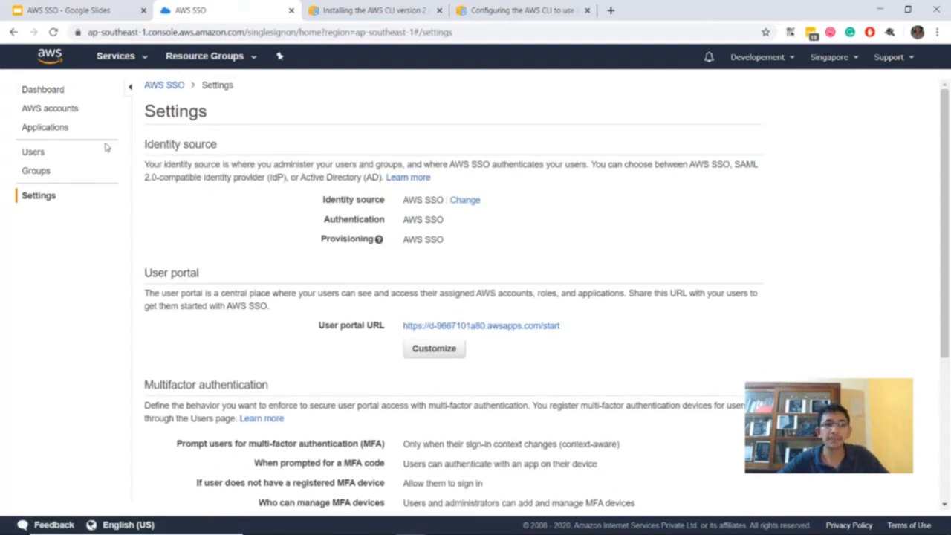
pyautogui.click(32, 152)
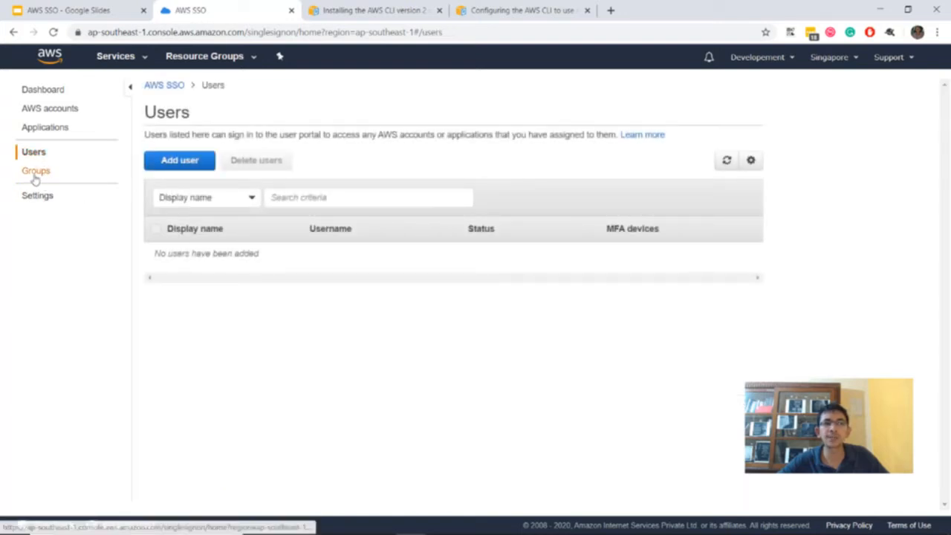
pyautogui.click(42, 90)
pyautogui.click(261, 189)
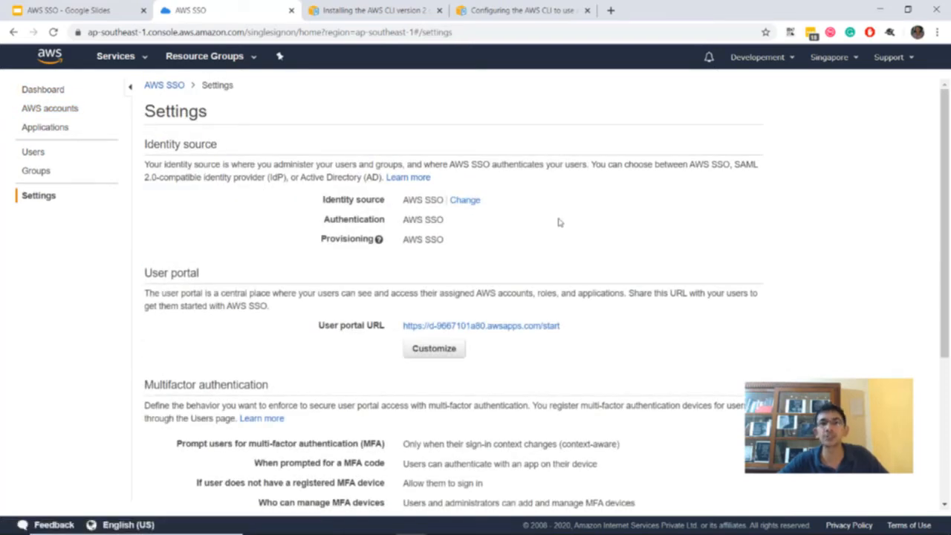
# Examine the Active Directory and External identity provider options for the identity source, and cancel the change
pyautogui.click(463, 202)
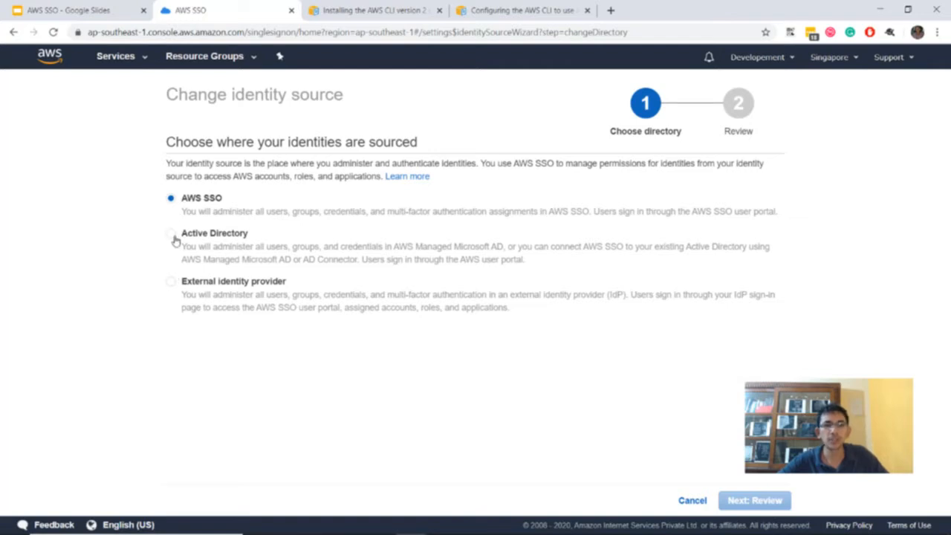
pyautogui.click(171, 235)
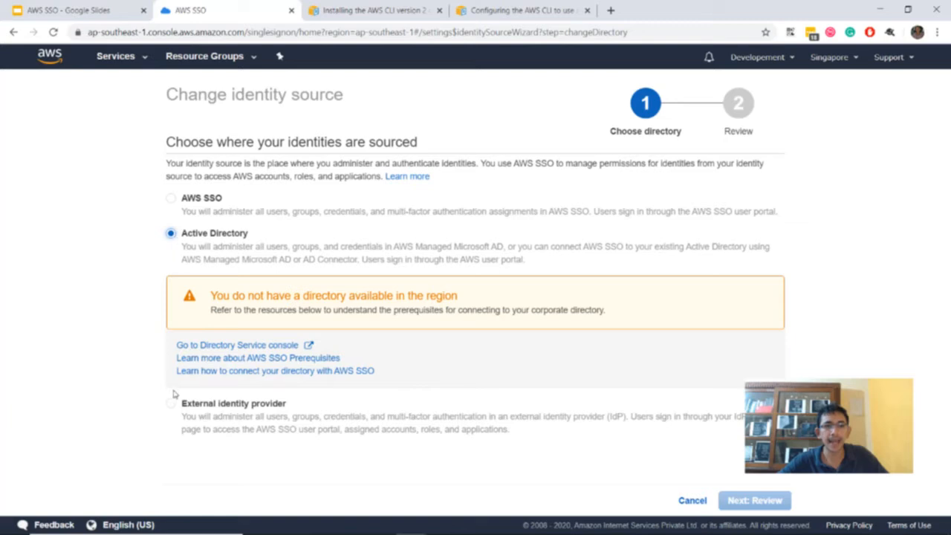
pyautogui.click(202, 405)
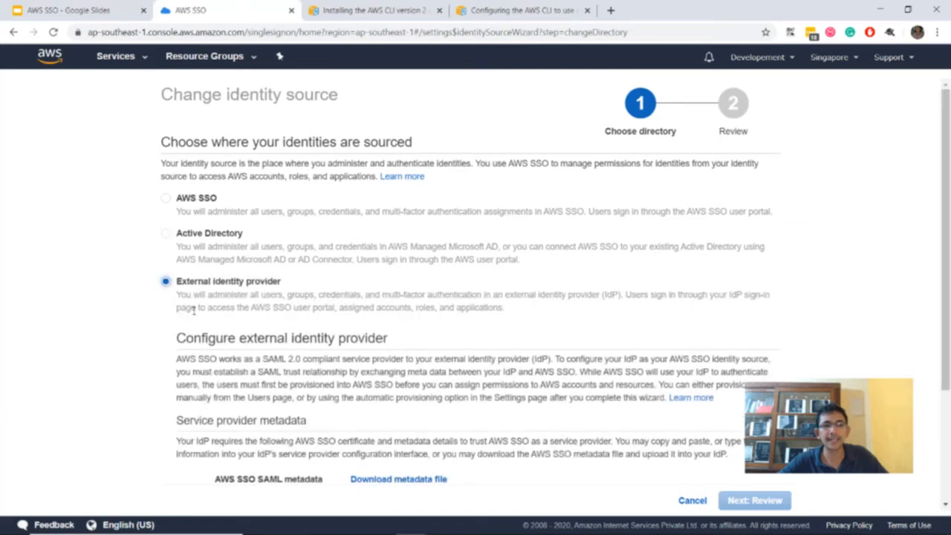
pyautogui.scroll(-2, 193, 311)
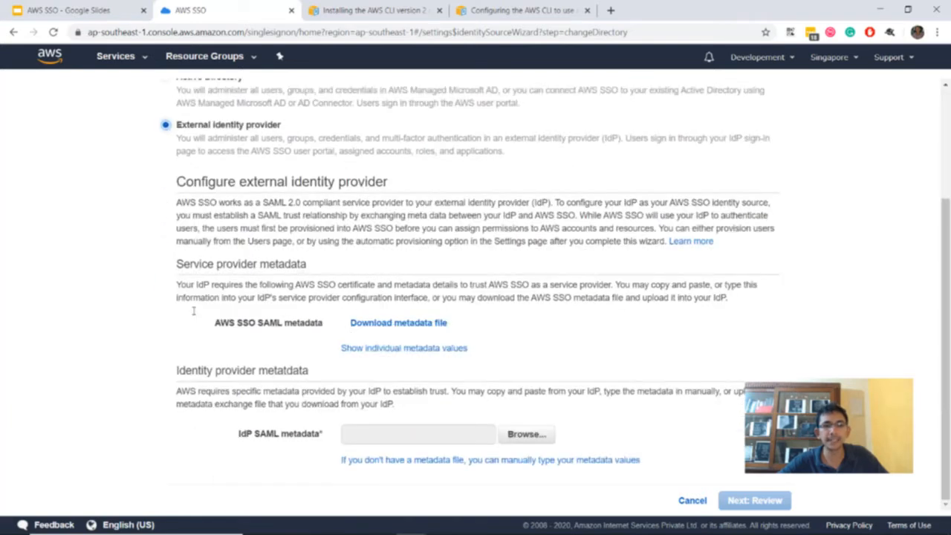
pyautogui.click(691, 502)
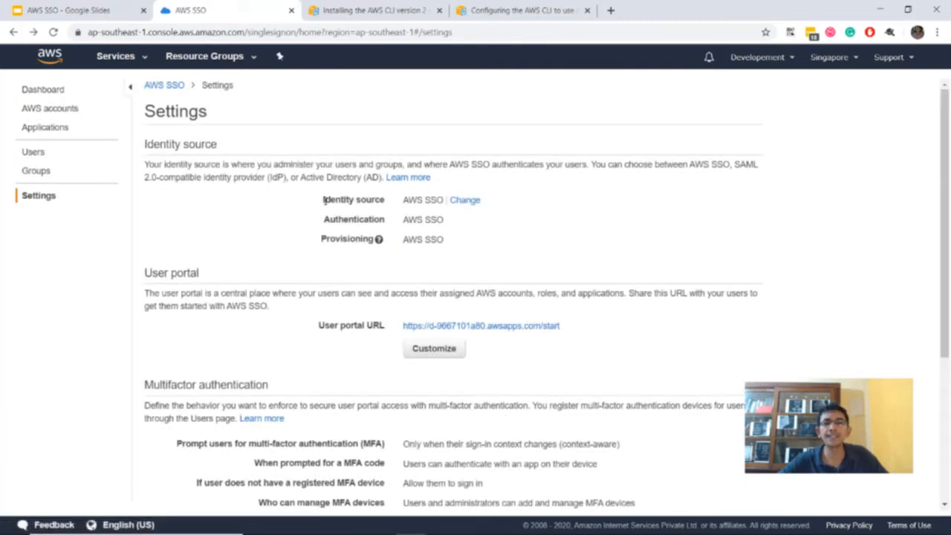
# Review the identity source, authentication and user portal URL in the AWS SSO settings
pyautogui.moveTo(325, 199); pyautogui.dragTo(473, 219)
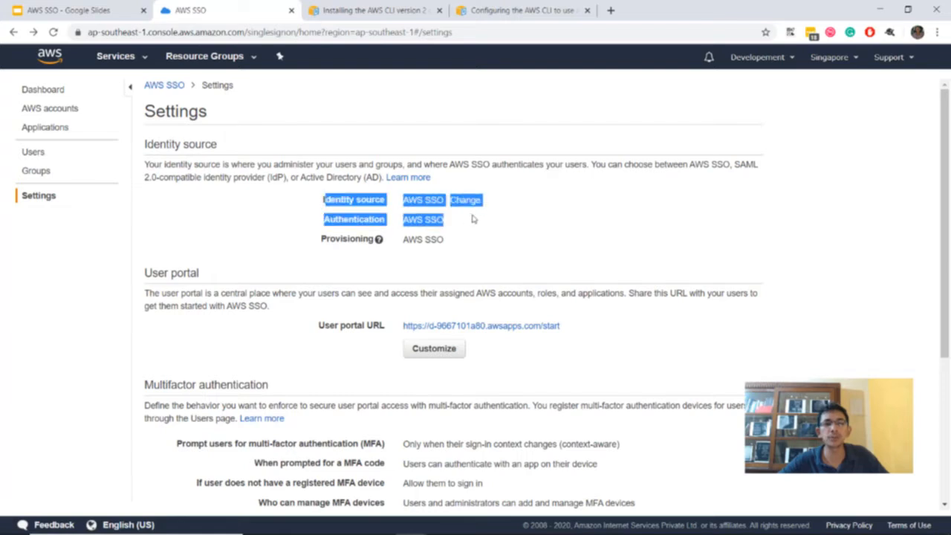
pyautogui.click(418, 201)
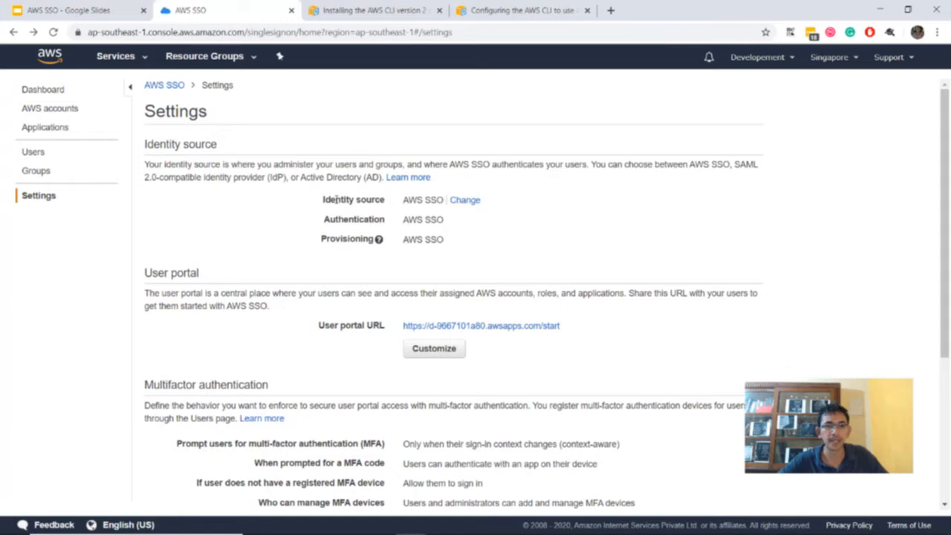
pyautogui.scroll(-1, 578, 267)
pyautogui.moveTo(574, 266); pyautogui.dragTo(405, 263)
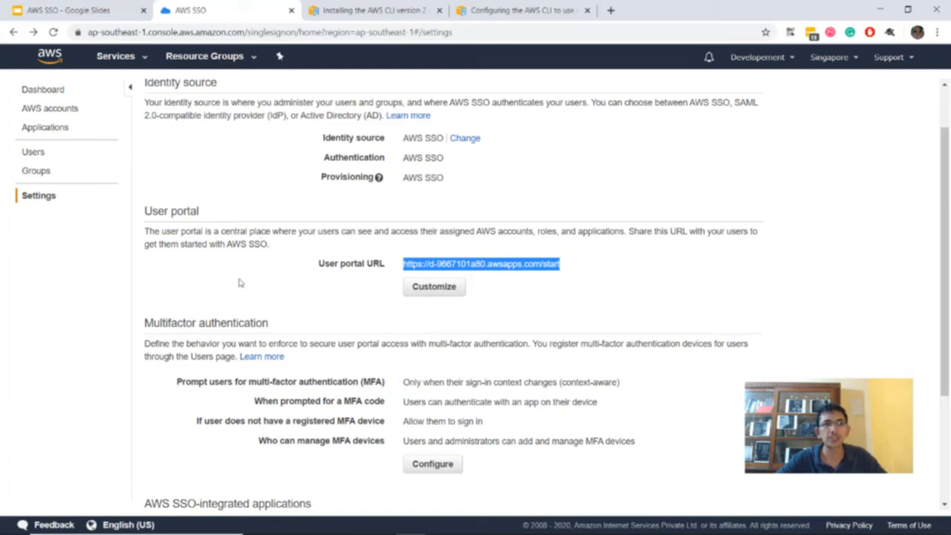
# Browse the AWS SSO Application Catalog for adding a new application, expanding the list several times
pyautogui.click(42, 127)
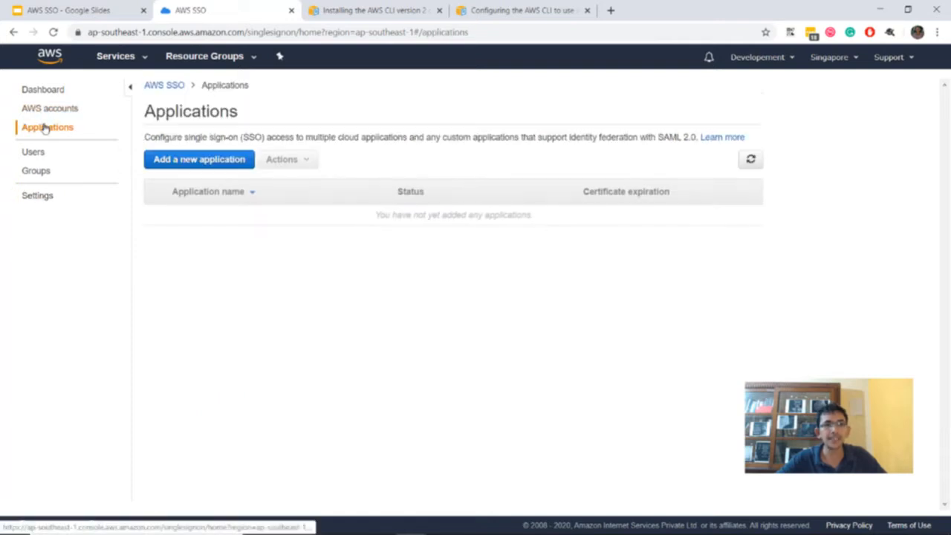
pyautogui.click(206, 160)
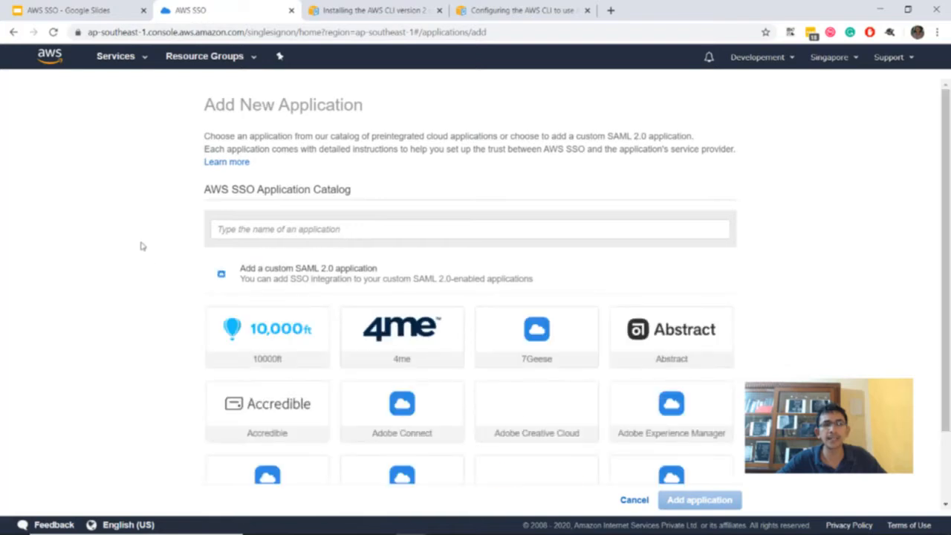
pyautogui.scroll(-1, 152, 211)
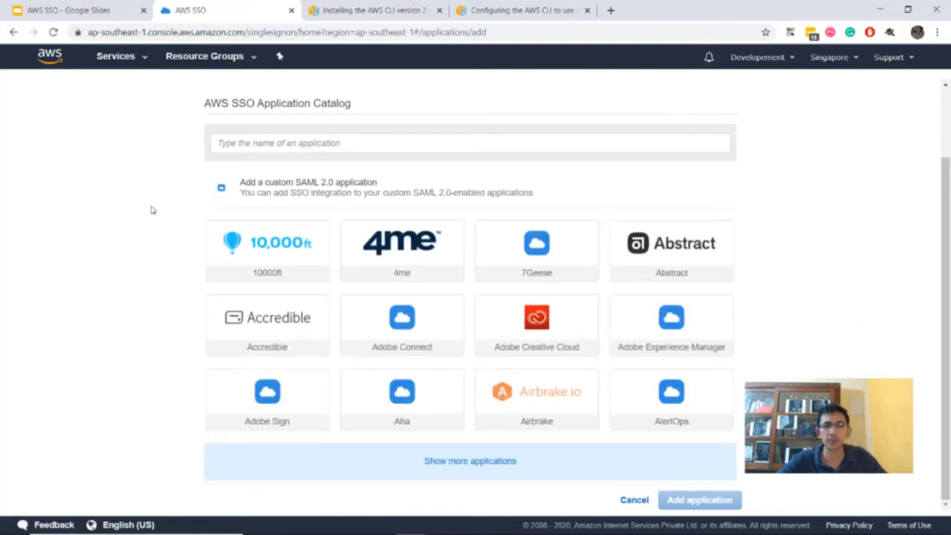
pyautogui.click(455, 462)
pyautogui.scroll(-3, 397, 266)
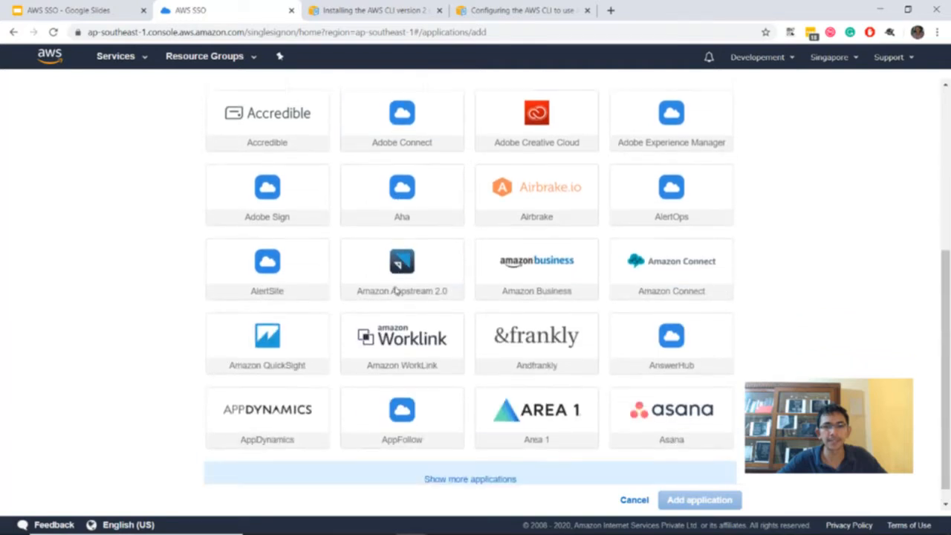
pyautogui.click(466, 468)
pyautogui.scroll(-3, 416, 357)
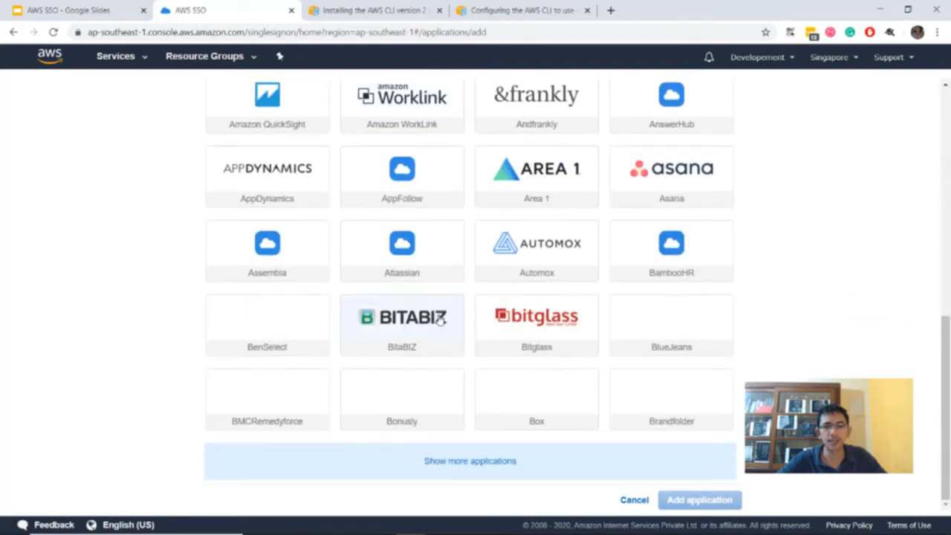
pyautogui.click(435, 462)
pyautogui.scroll(-6, 427, 326)
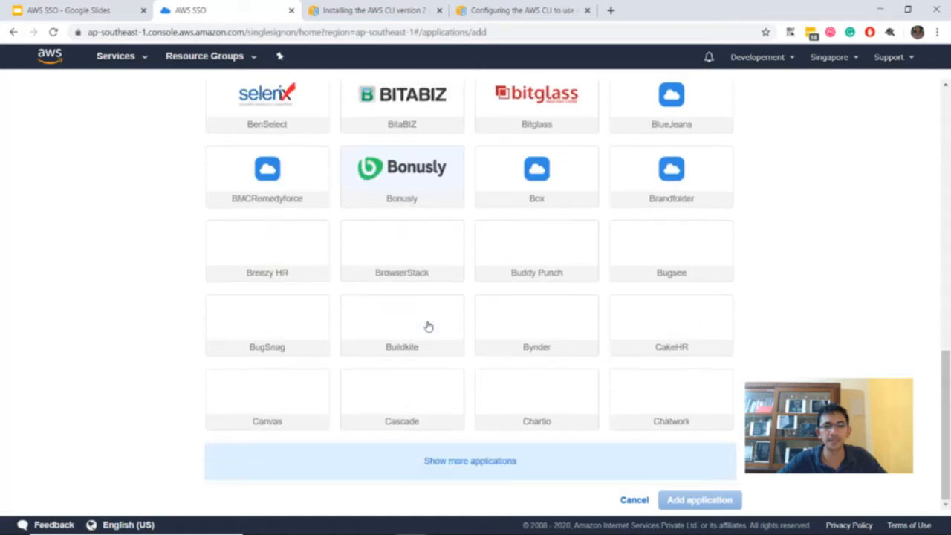
pyautogui.scroll(15, 337, 201)
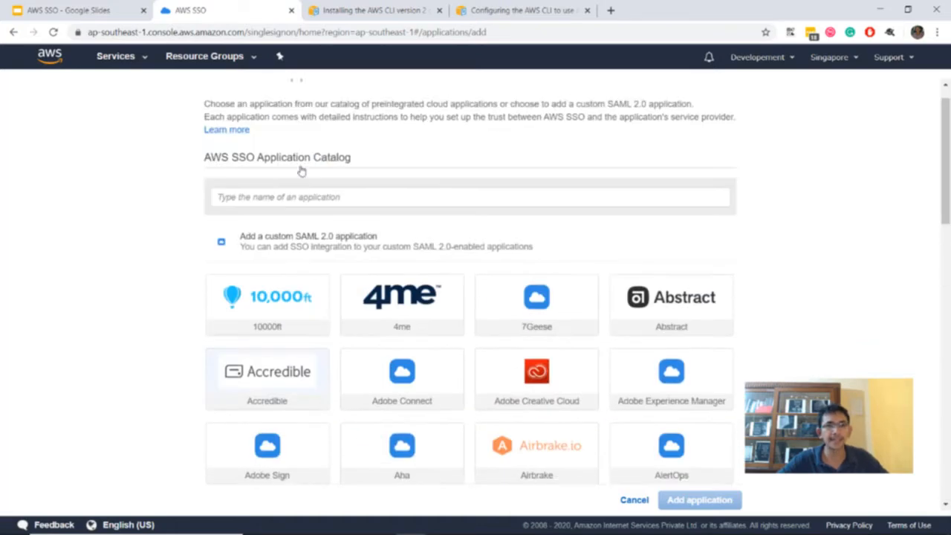
# Search the application catalog for jenkins and leave without adding an application
pyautogui.click(269, 226)
pyautogui.write('jen')
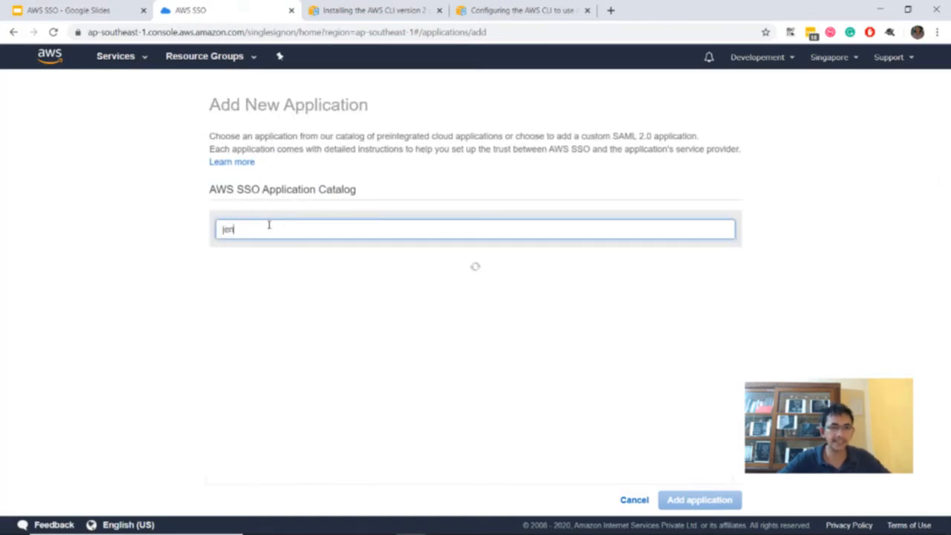
pyautogui.write('kins')
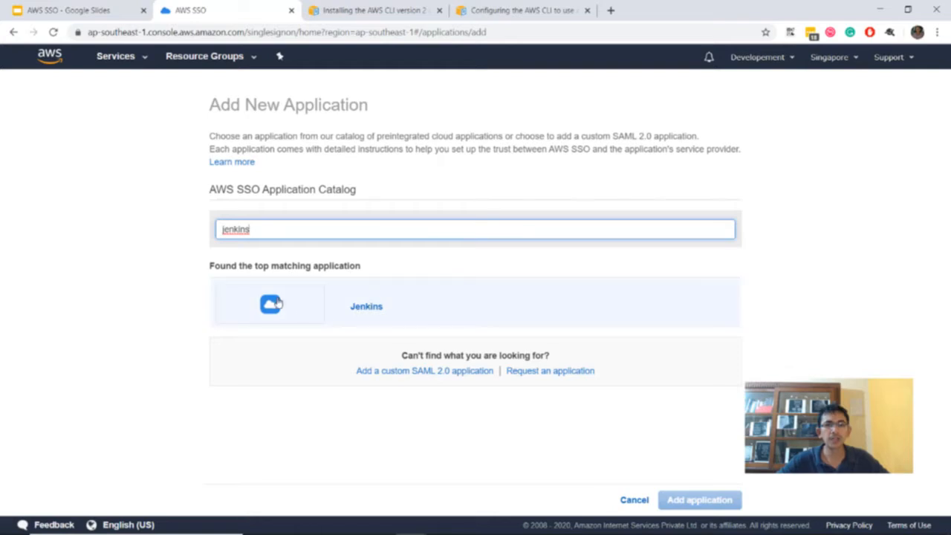
pyautogui.click(630, 501)
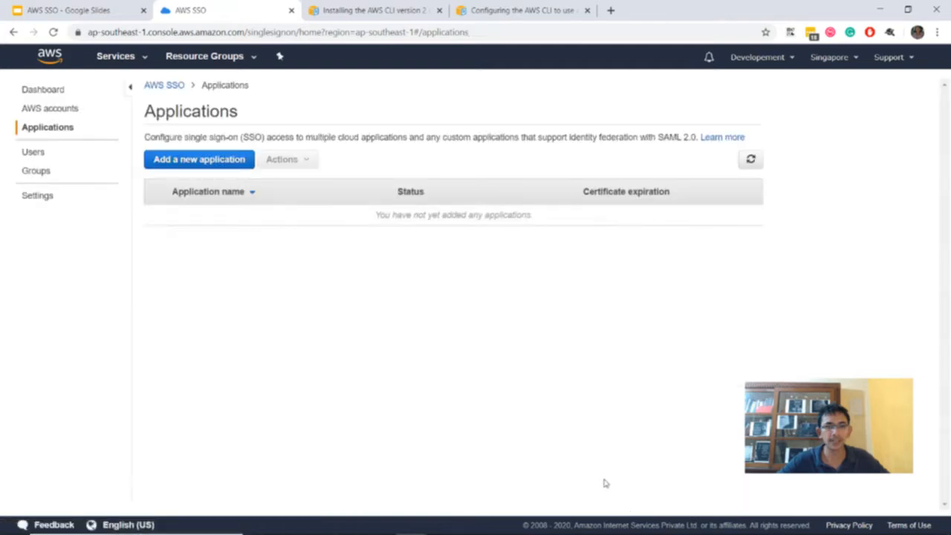
# Check the AWS accounts page, then start adding a user with a username and a generated one-time password
pyautogui.click(57, 113)
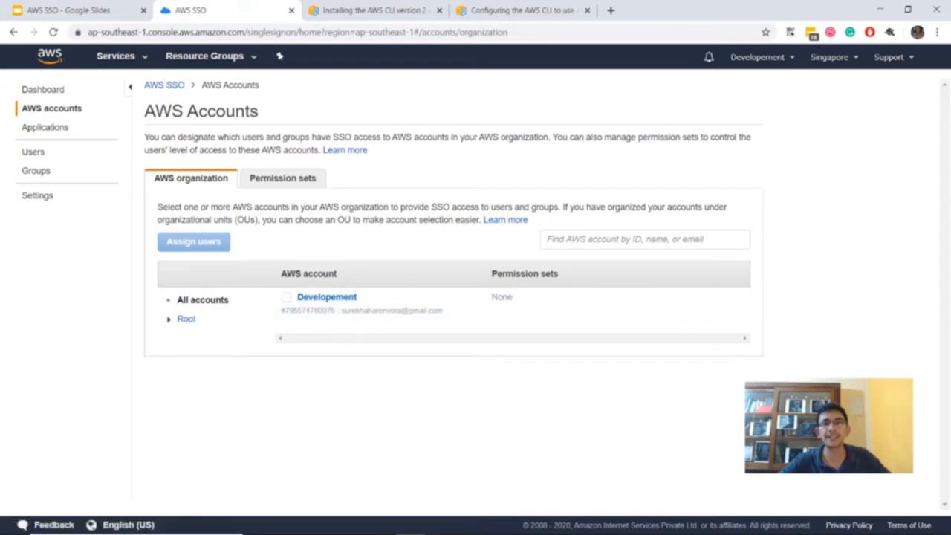
pyautogui.click(33, 153)
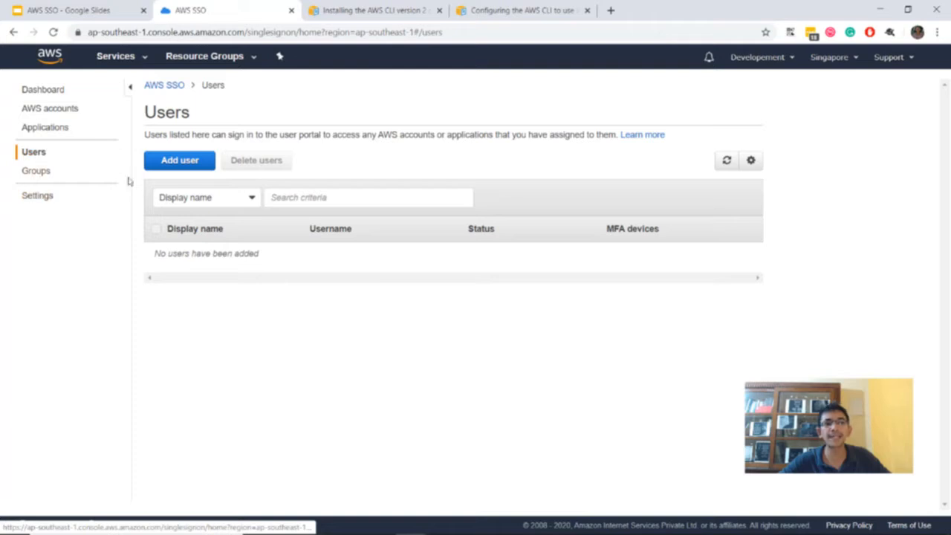
pyautogui.click(173, 168)
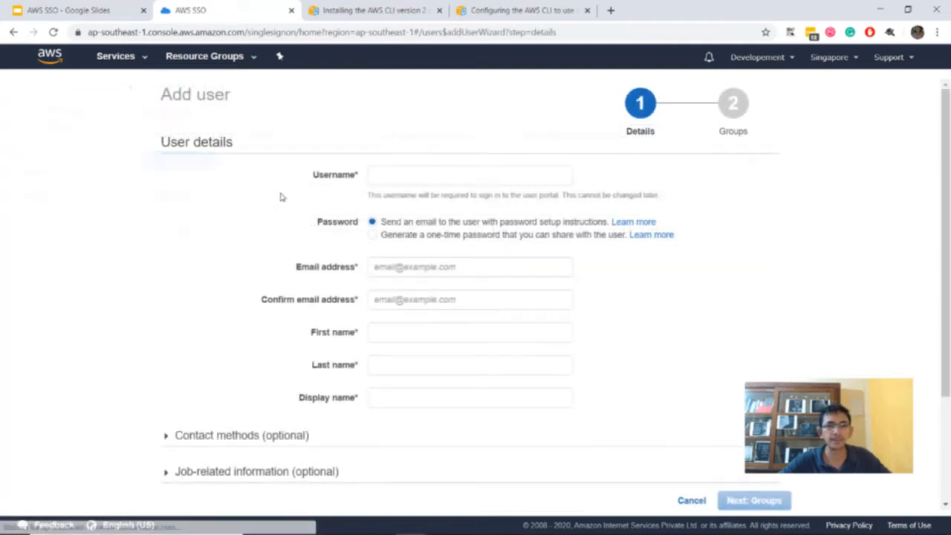
pyautogui.click(390, 179)
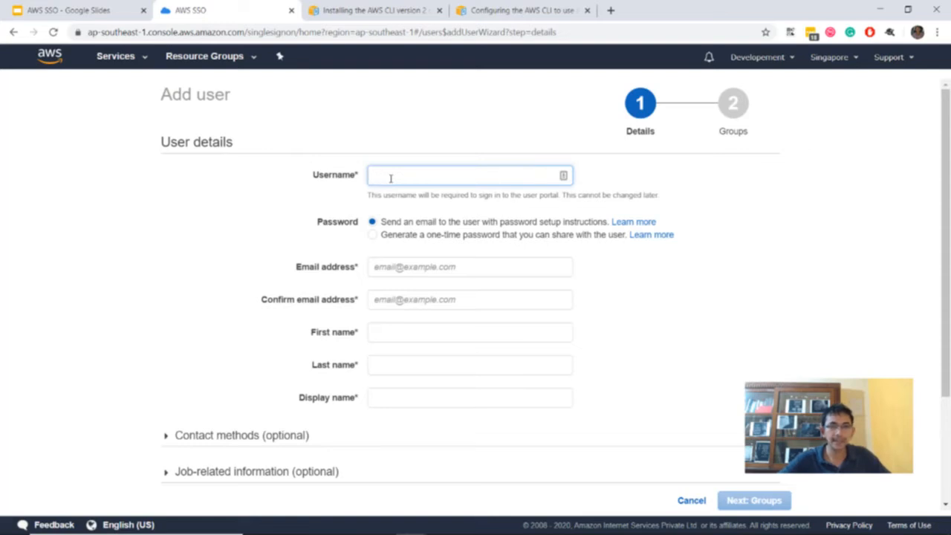
pyautogui.write('Alice')
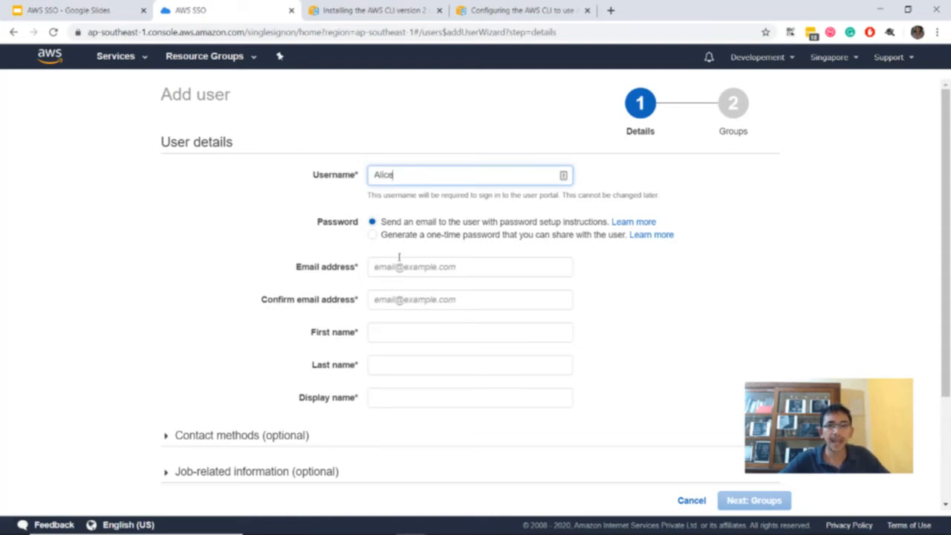
pyautogui.click(377, 238)
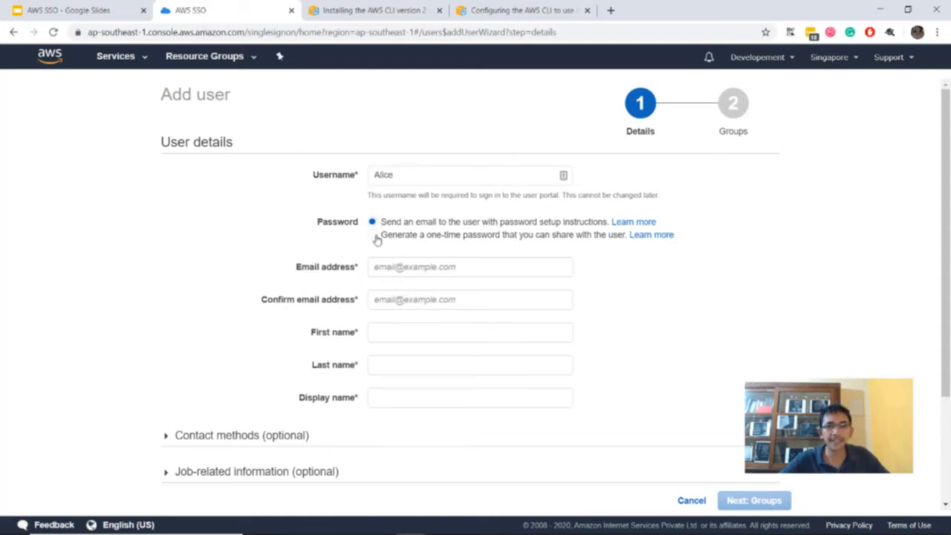
pyautogui.click(375, 236)
# Enter the new user's email address and repeat it in the confirmation field
pyautogui.click(457, 273)
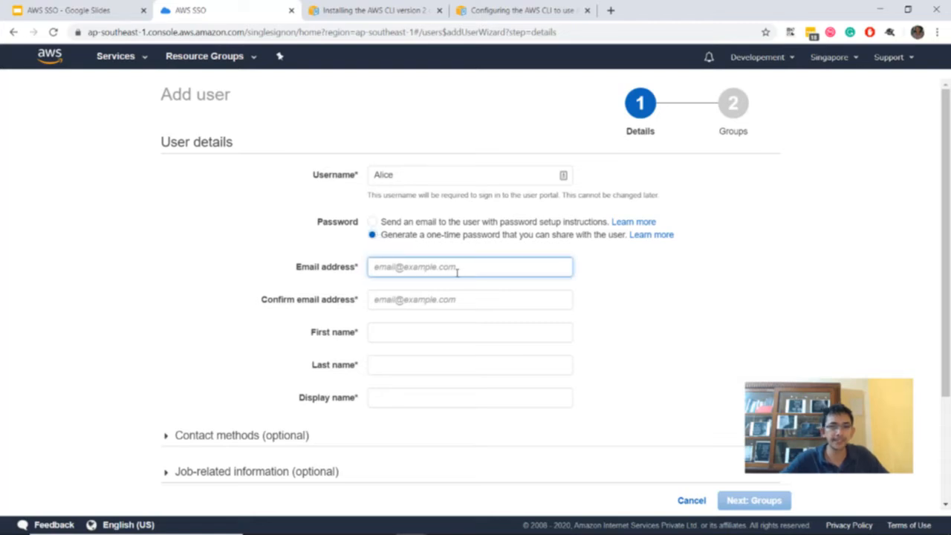
pyautogui.write('alice@')
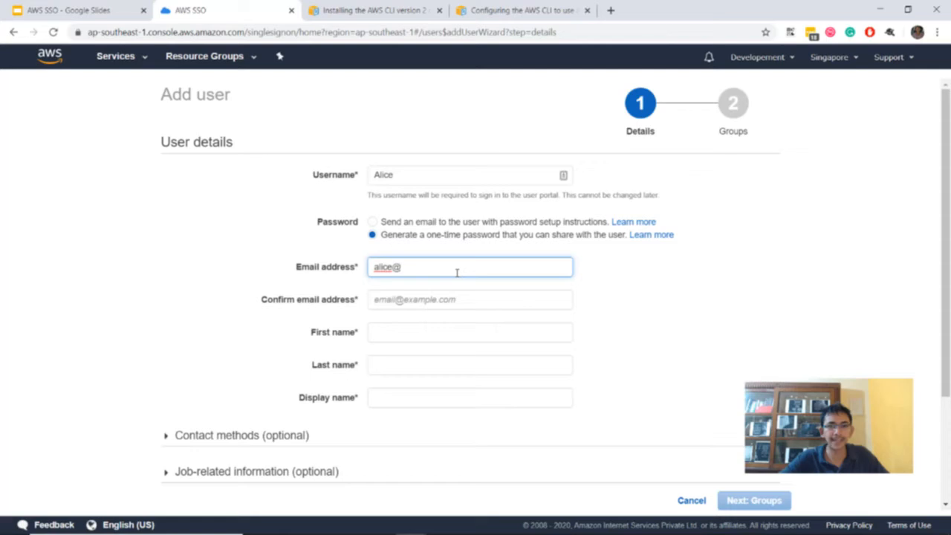
pyautogui.write('example.')
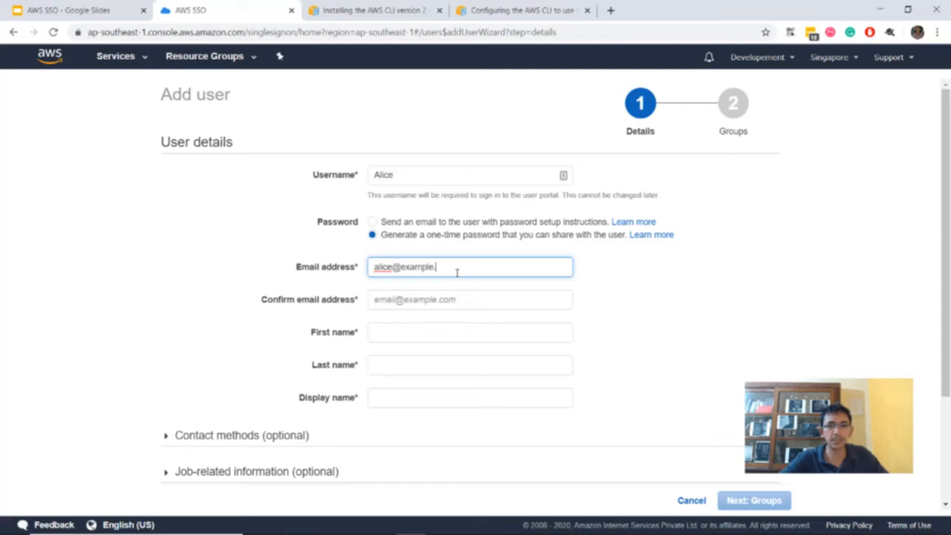
pyautogui.write('internal')
pyautogui.press('Tab')
pyautogui.write('alice@')
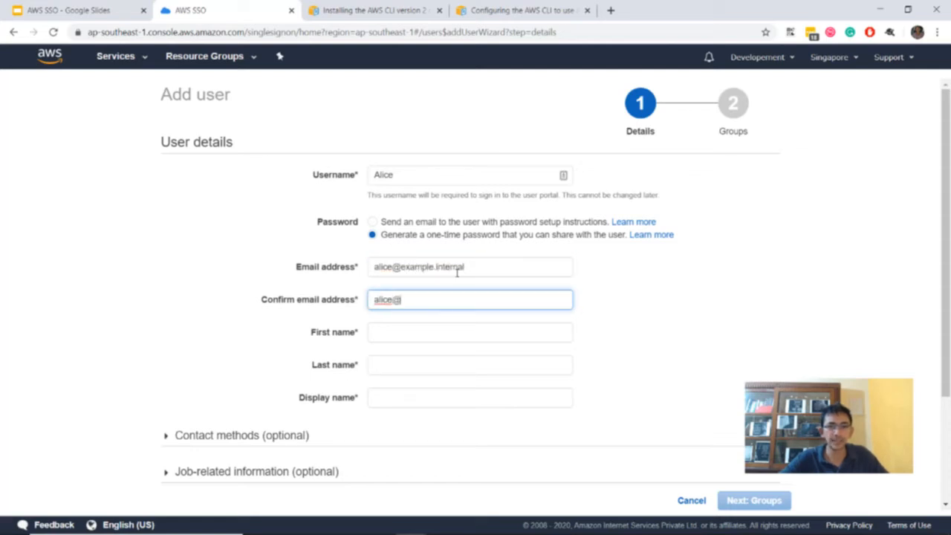
pyautogui.write('example.internal')
# Fill in the new user's first and last name and continue to the group selection
pyautogui.press('Tab')
pyautogui.write('Alic')
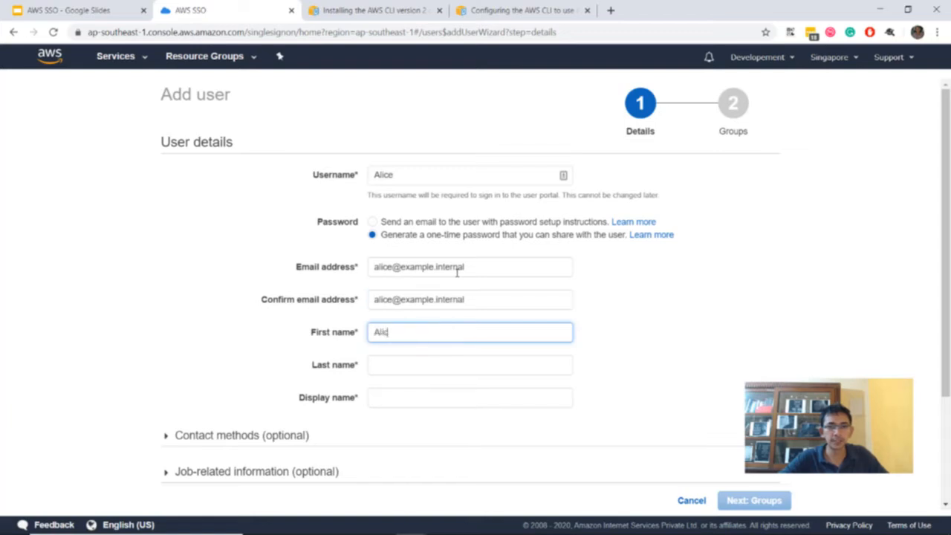
pyautogui.write('e')
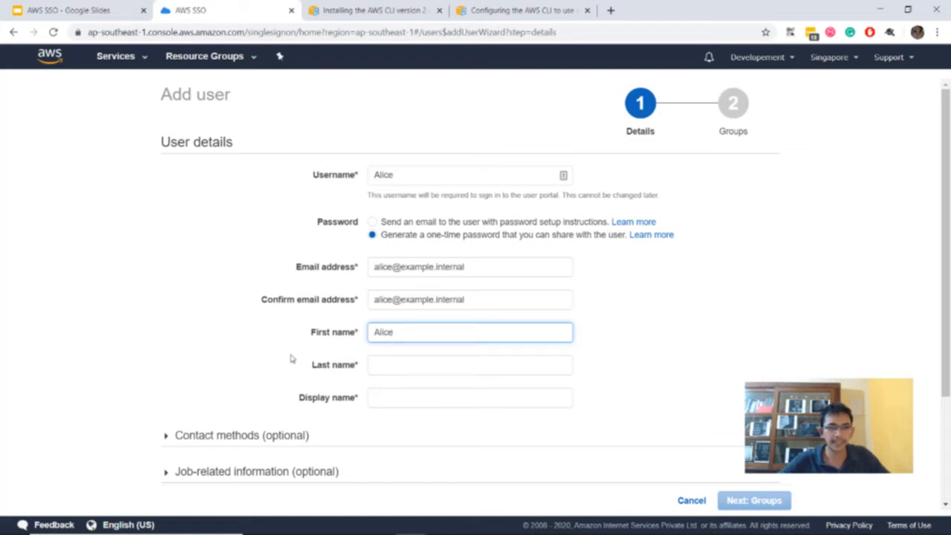
pyautogui.click(413, 367)
pyautogui.write('A')
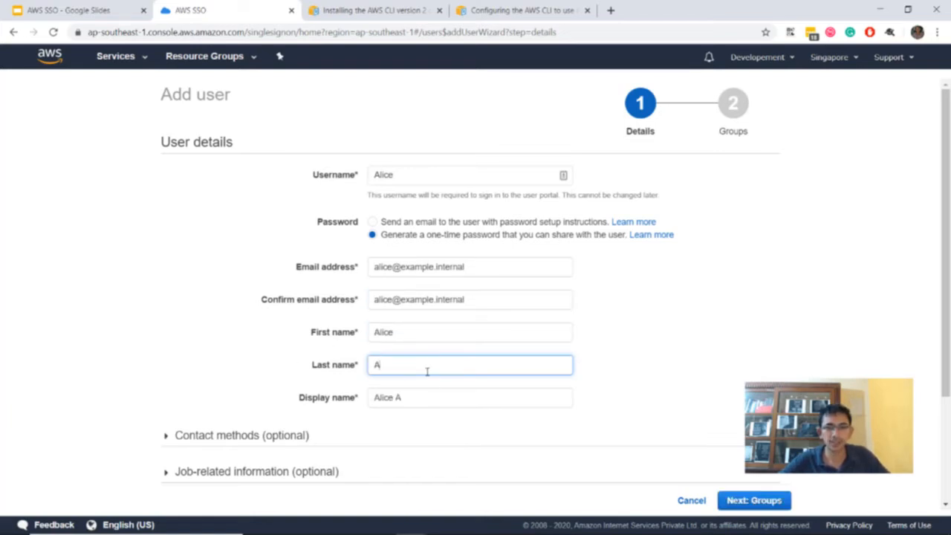
pyautogui.click(764, 497)
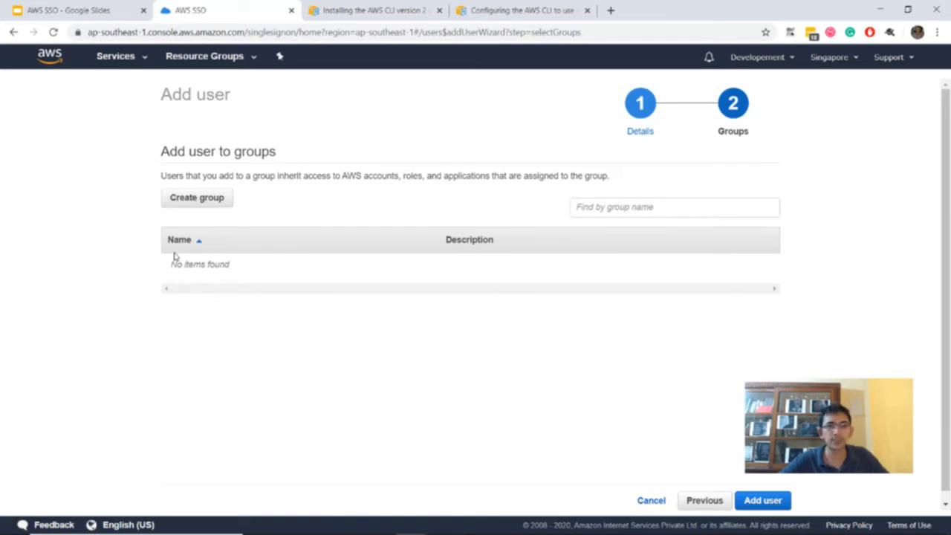
# Create a group named PowerUsers and add the new user as its member
pyautogui.click(202, 197)
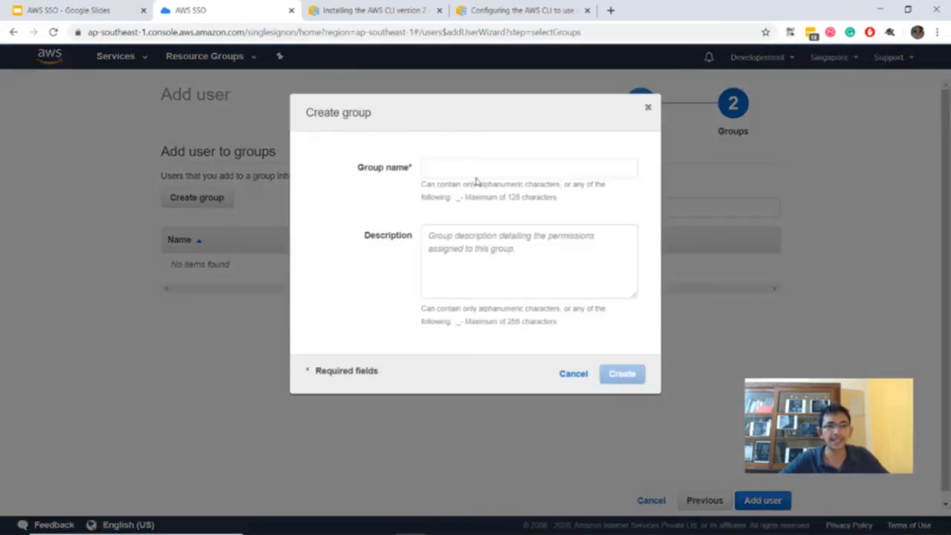
pyautogui.click(483, 165)
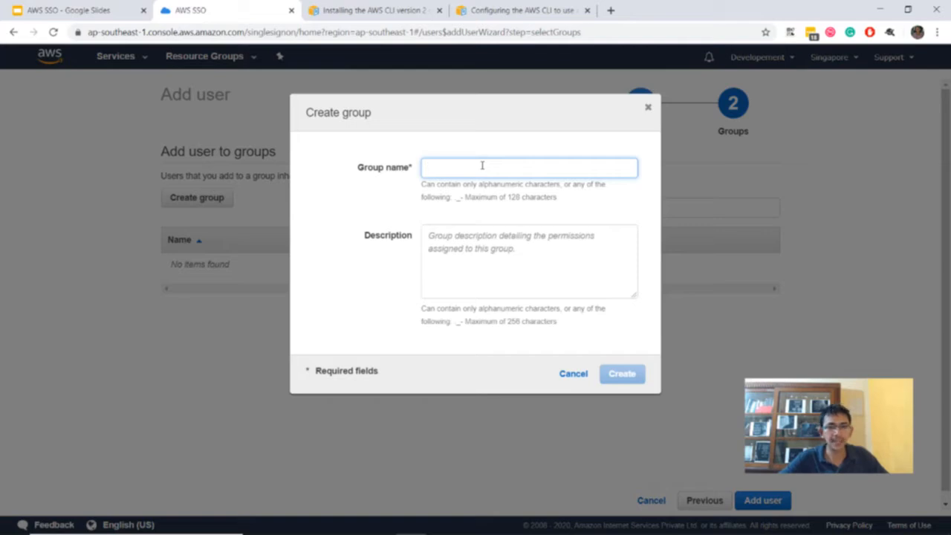
pyautogui.write('PowerUsers')
pyautogui.click(625, 374)
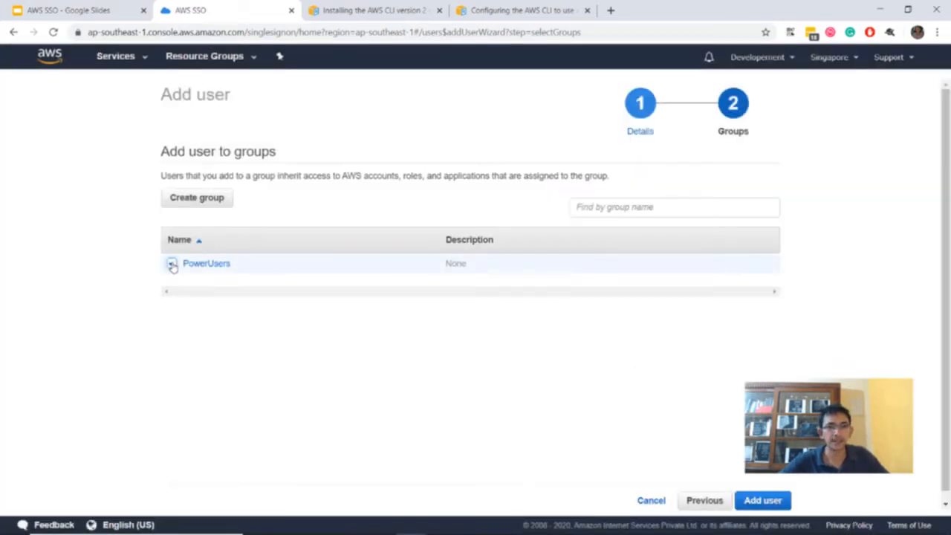
pyautogui.click(171, 266)
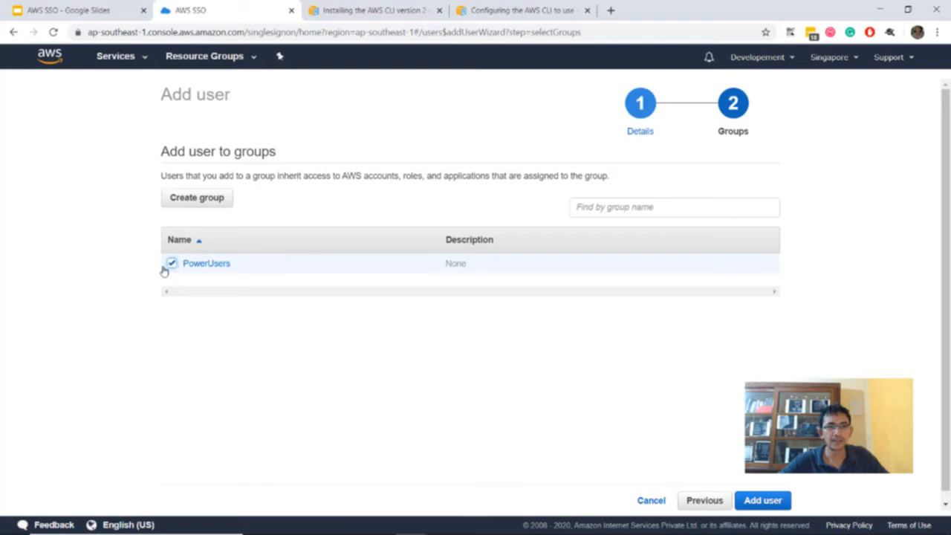
pyautogui.click(756, 503)
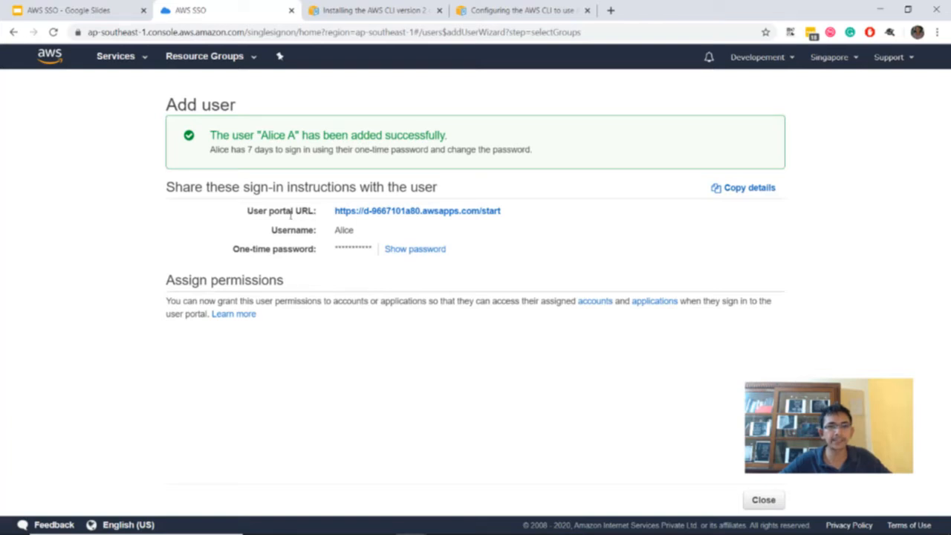
# Review the new user's portal URL and username in the sign-in instructions and reveal the one-time password
pyautogui.moveTo(521, 213); pyautogui.dragTo(335, 211)
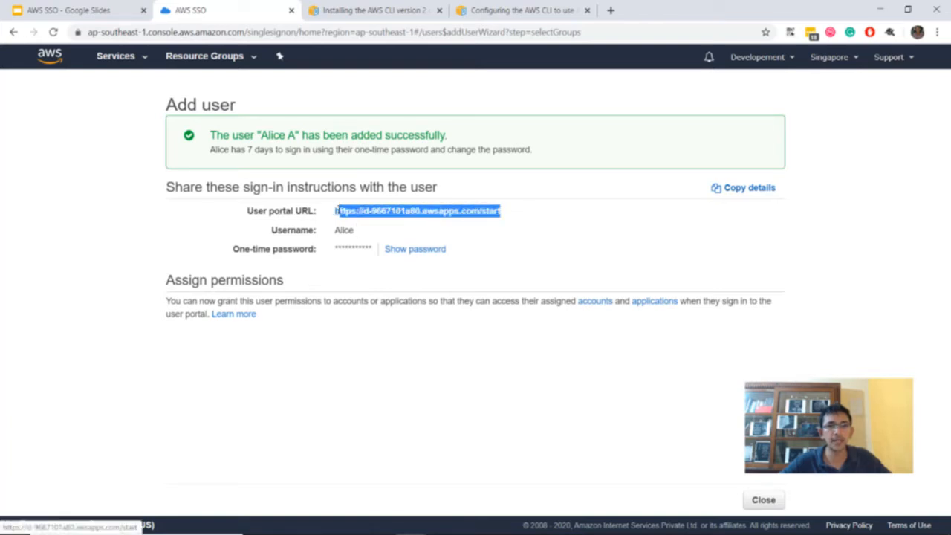
pyautogui.click(343, 232)
pyautogui.doubleClick(343, 232)
pyautogui.click(403, 251)
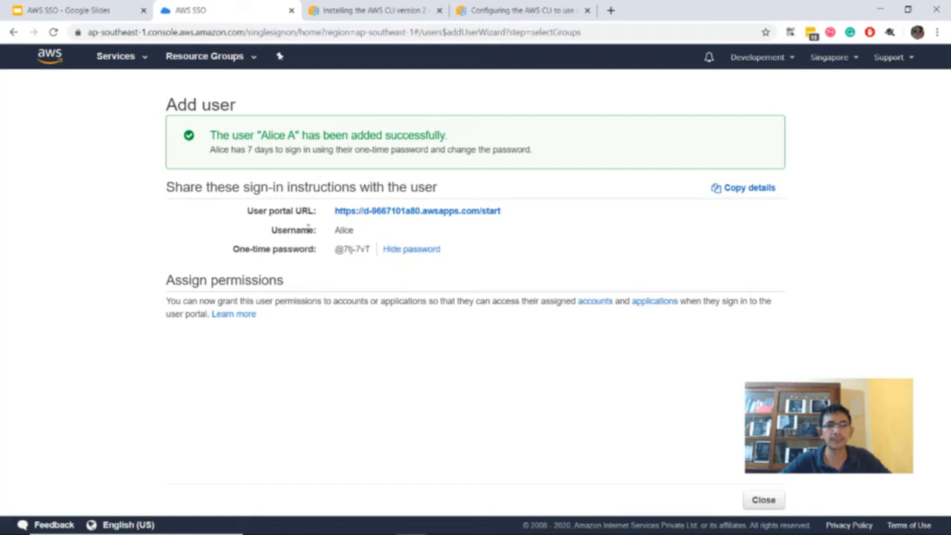
# Copy the portal URL, username and one-time password into the Notepad document, then close the sign-in instructions in AWS SSO
pyautogui.moveTo(306, 227); pyautogui.dragTo(370, 248)
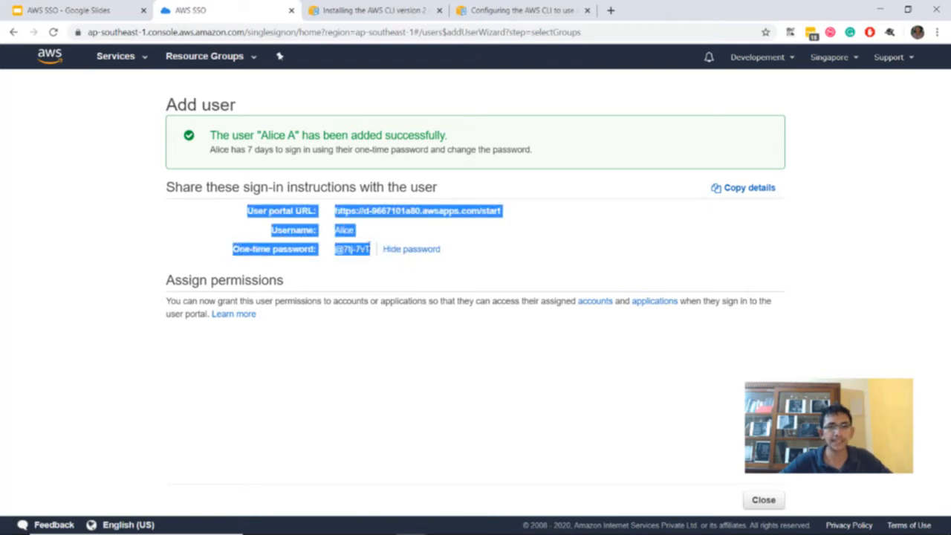
pyautogui.hotkey('ctrl', 'c')
pyautogui.hotkey('alt', 'Tab')
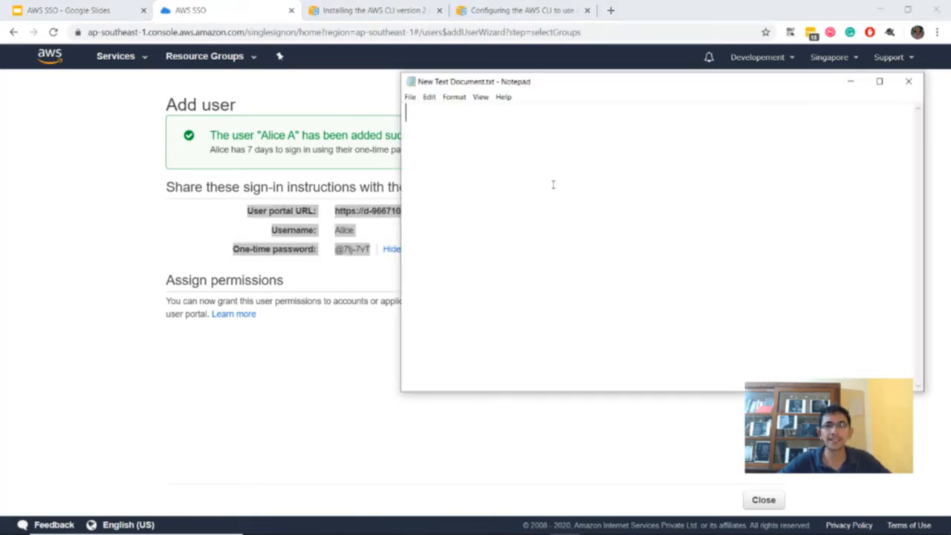
pyautogui.hotkey('ctrl', 'v')
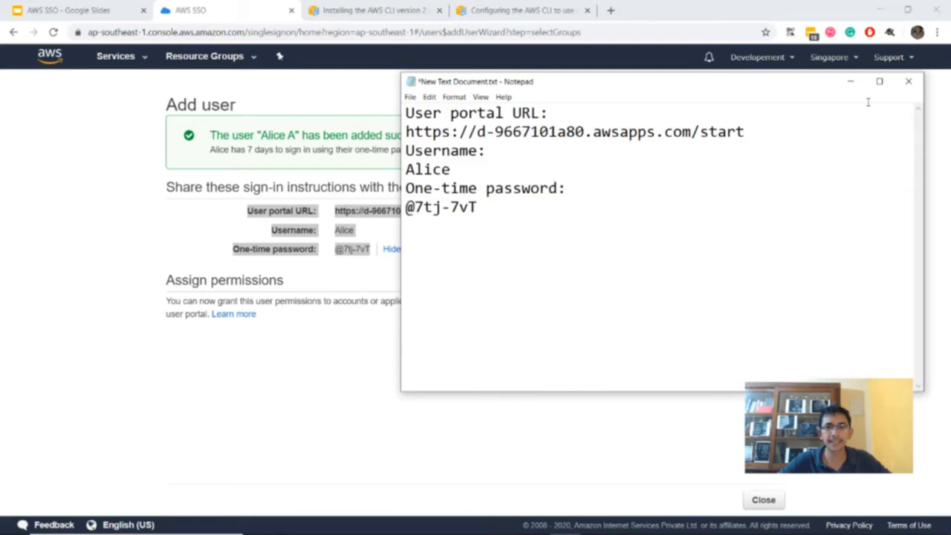
pyautogui.click(851, 82)
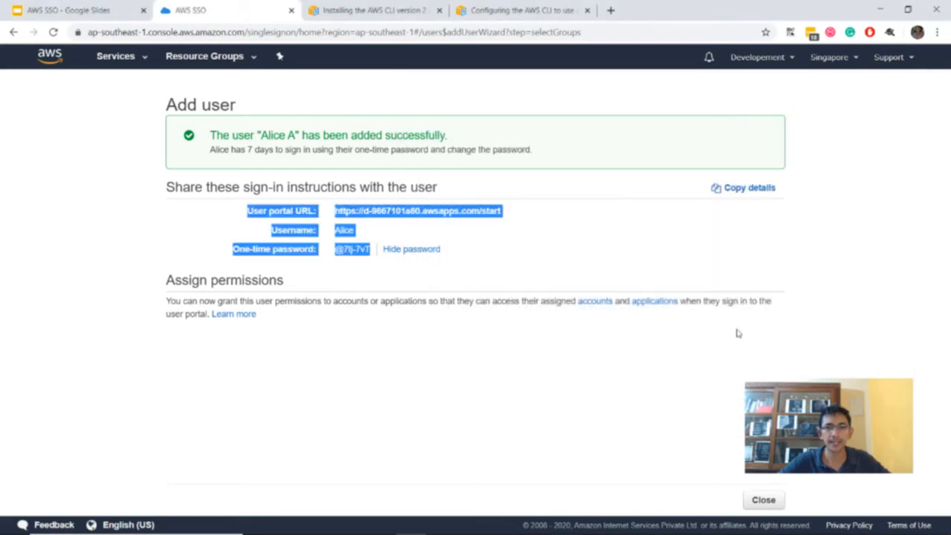
pyautogui.click(763, 498)
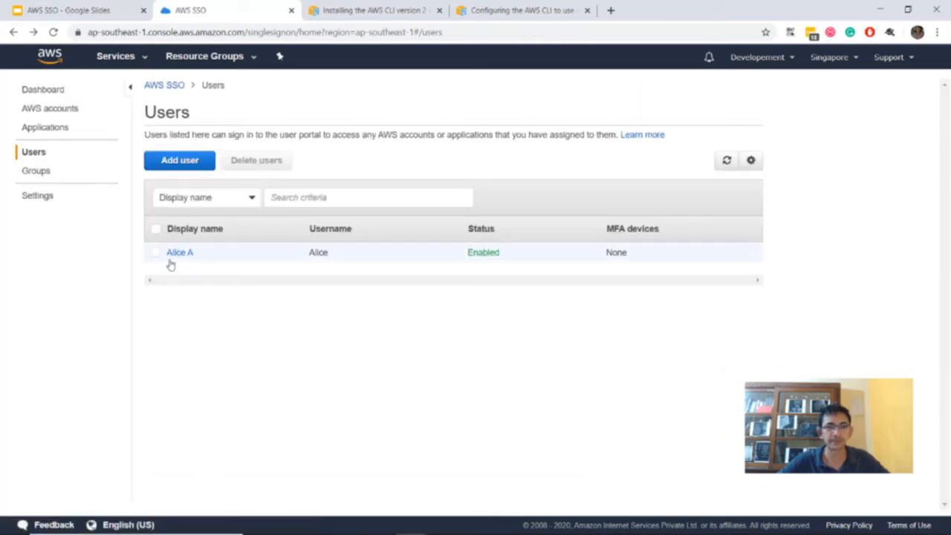
# Start a new custom permission set for the AWS accounts and name it CustomPolicy
pyautogui.click(57, 113)
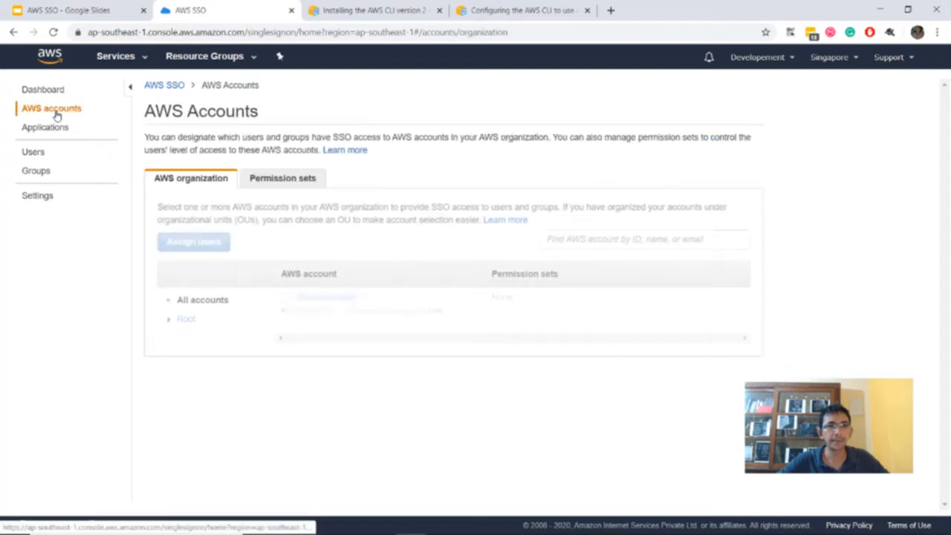
pyautogui.click(266, 186)
pyautogui.click(246, 244)
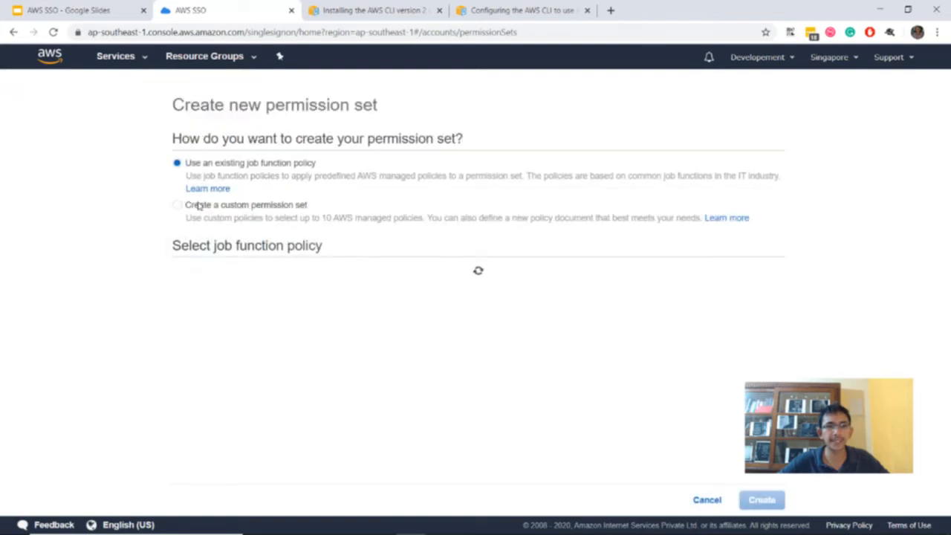
pyautogui.click(179, 209)
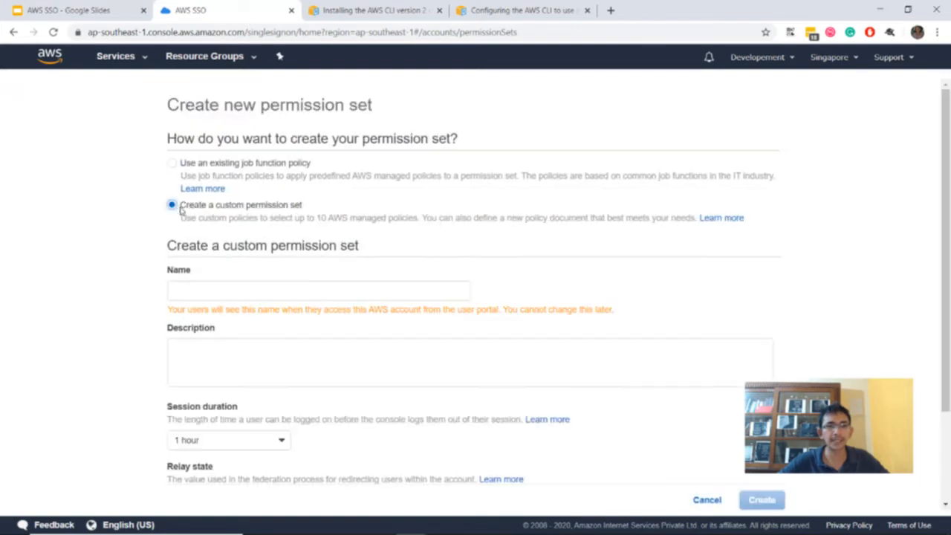
pyautogui.scroll(-3, 181, 211)
pyautogui.click(216, 174)
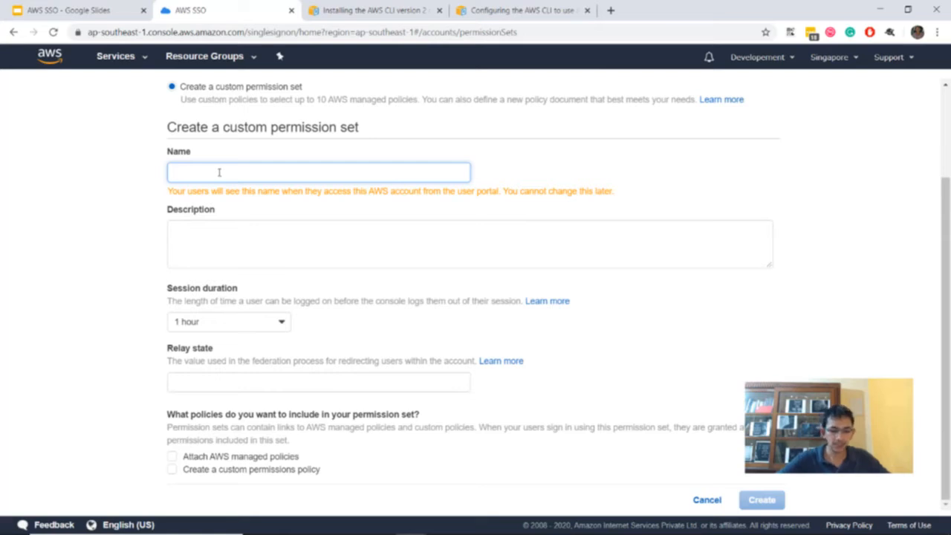
pyautogui.write('CustomPolicy')
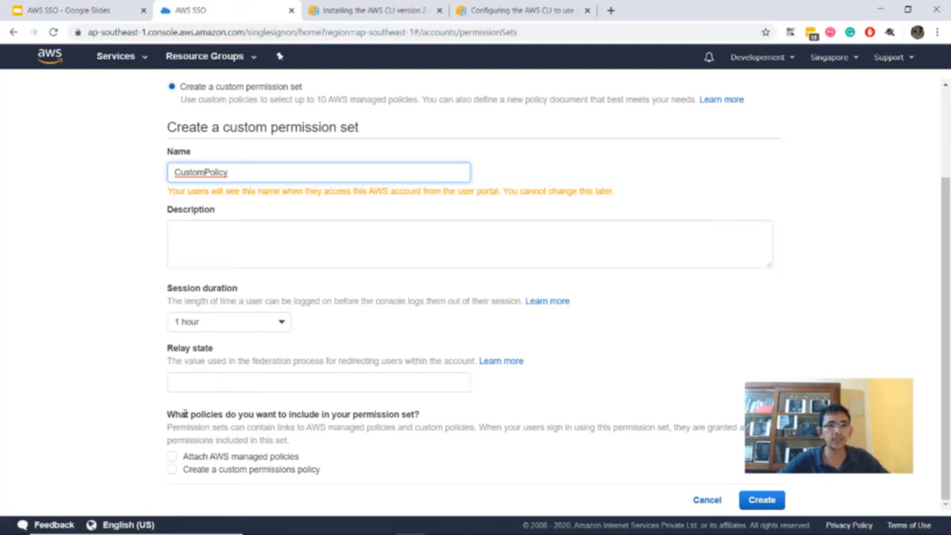
# Attach the AWS managed policy AmazonS3ReadOnlyAccess to the permission set and create it
pyautogui.moveTo(185, 414); pyautogui.dragTo(436, 410)
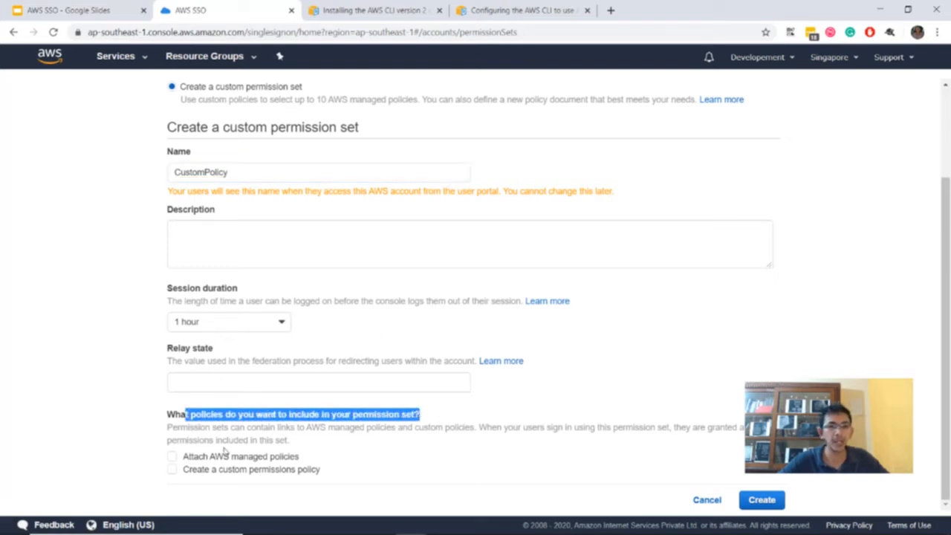
pyautogui.click(172, 457)
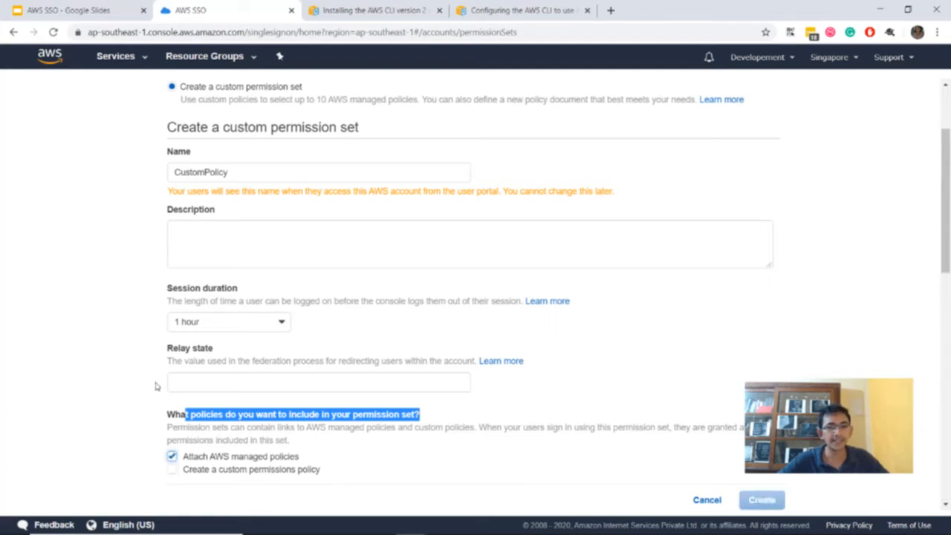
pyautogui.scroll(-4, 159, 384)
pyautogui.click(326, 266)
pyautogui.write('s')
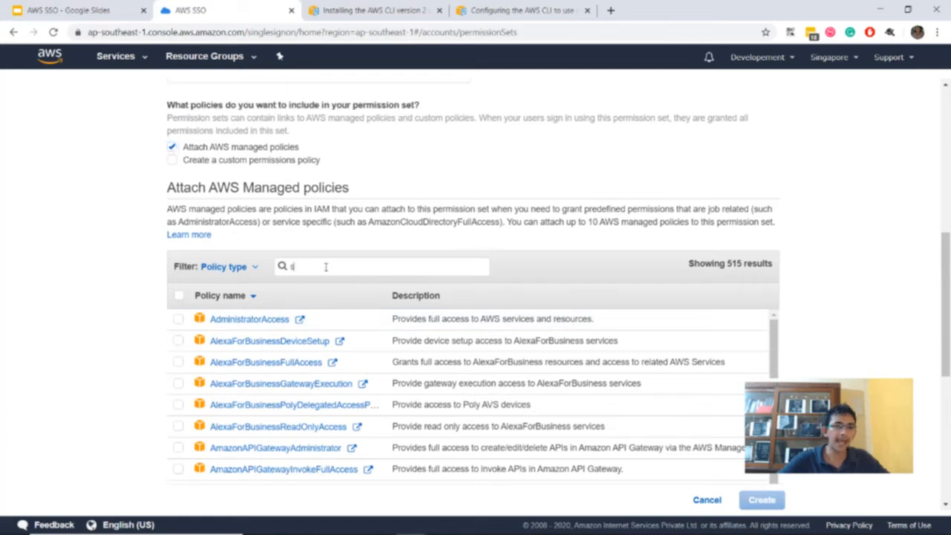
pyautogui.write('3re')
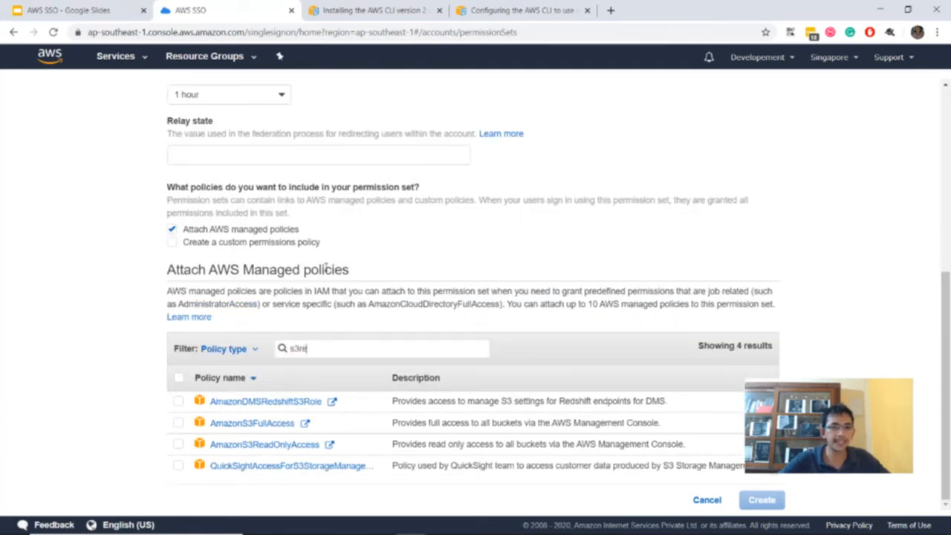
pyautogui.click(178, 465)
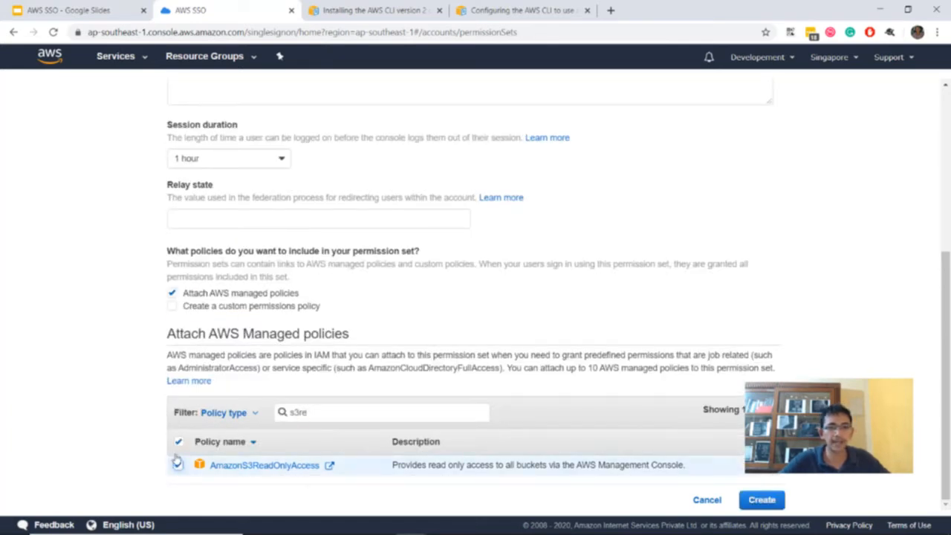
pyautogui.click(762, 499)
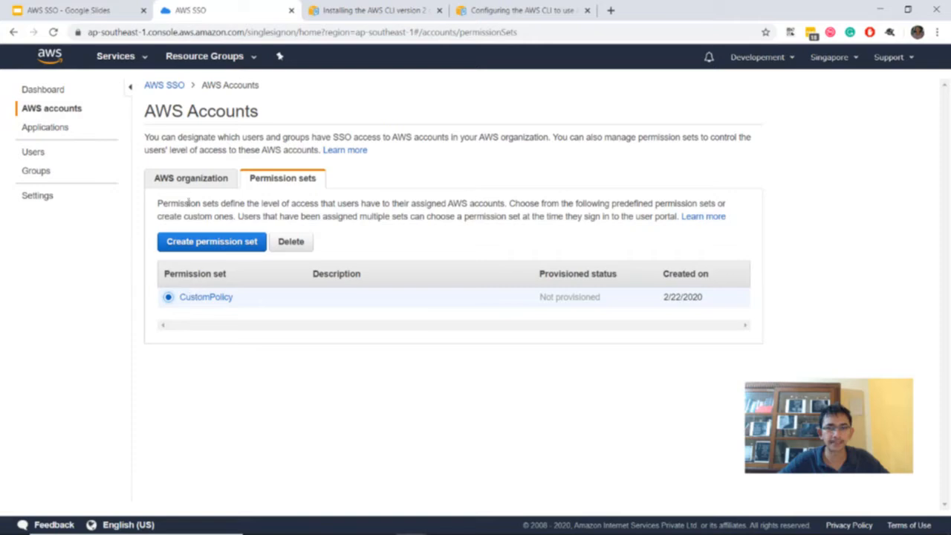
# Open the Developement account from the AWS organization list and start assigning users to it
pyautogui.click(191, 178)
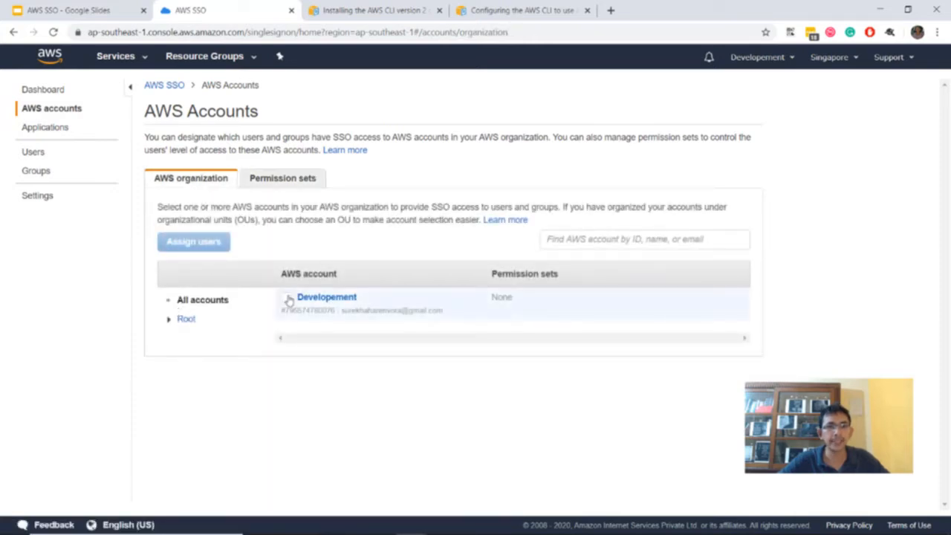
pyautogui.click(287, 299)
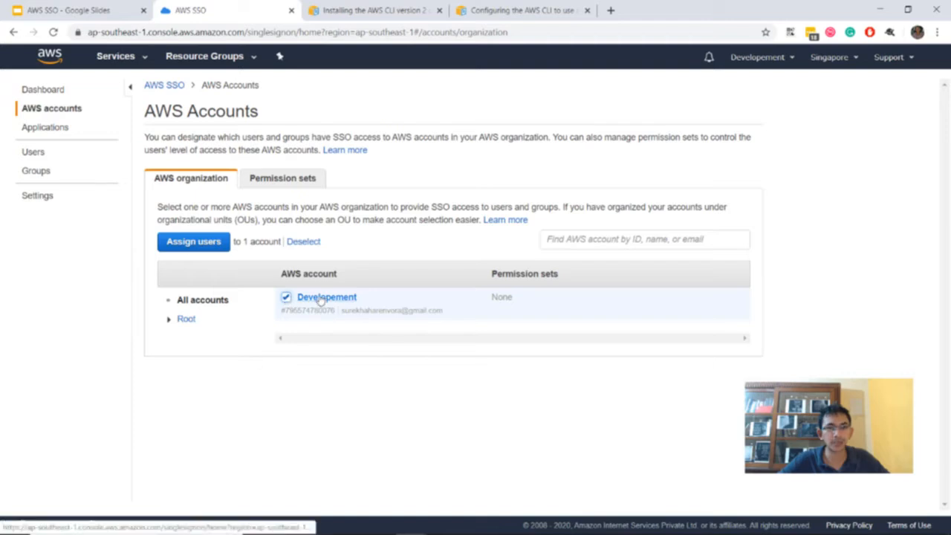
pyautogui.click(319, 297)
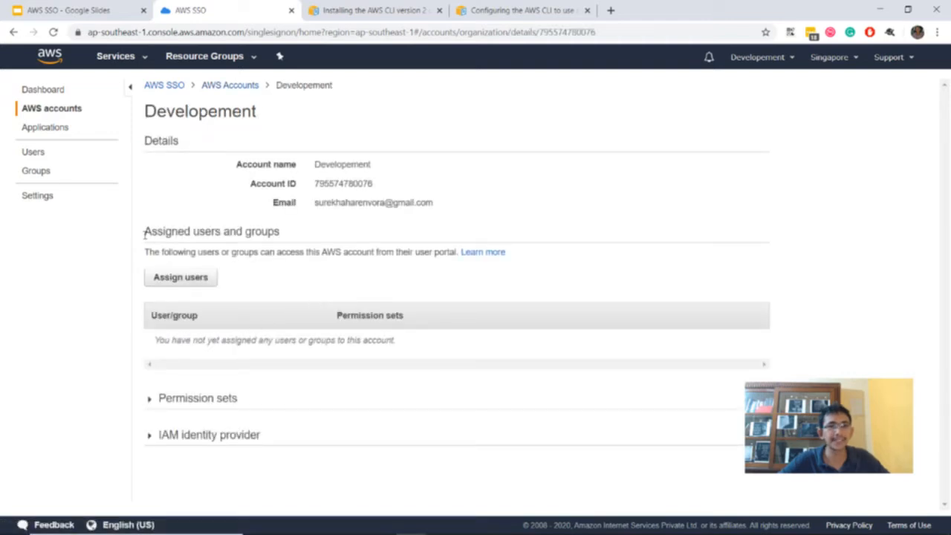
pyautogui.moveTo(145, 233); pyautogui.dragTo(341, 238)
pyautogui.click(198, 278)
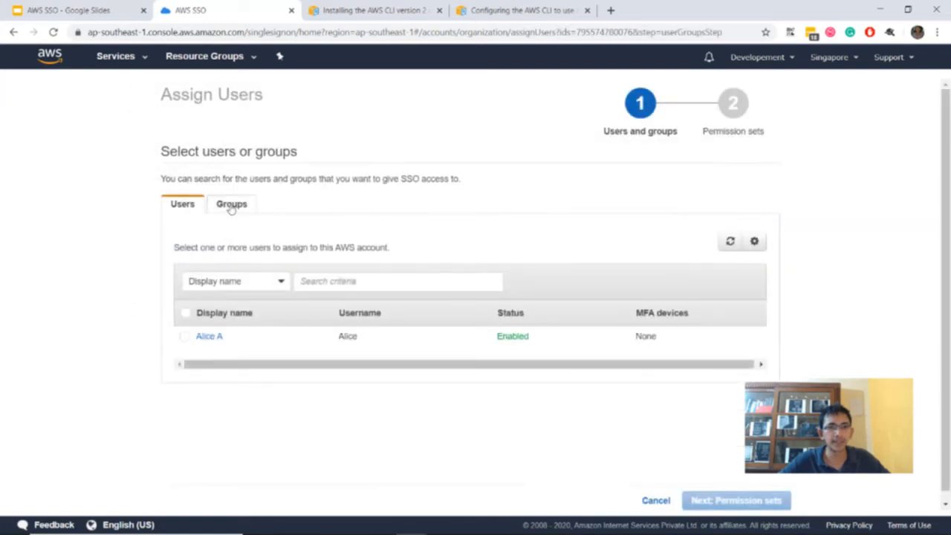
# Assign the PowerUsers group to the account with the CustomPolicy permission set and return to the account details
pyautogui.click(231, 204)
pyautogui.click(185, 305)
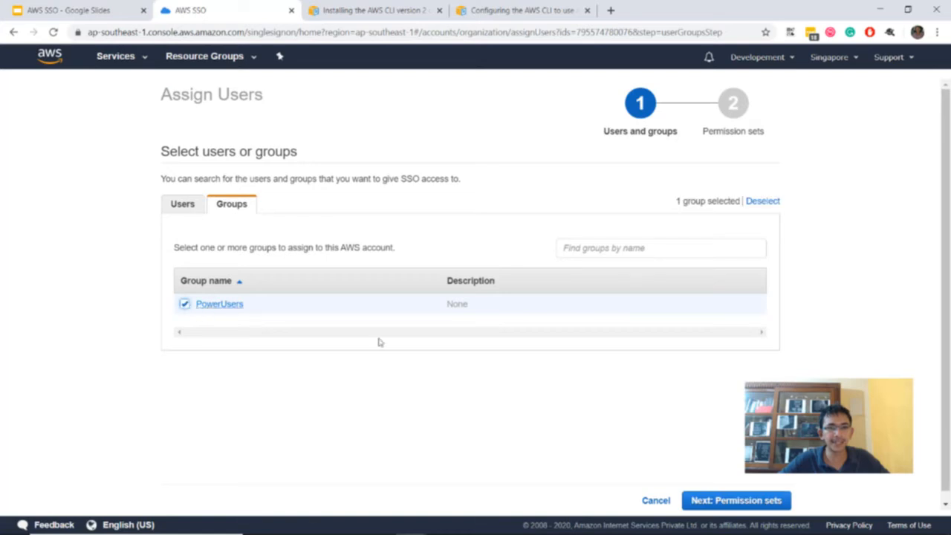
pyautogui.click(737, 500)
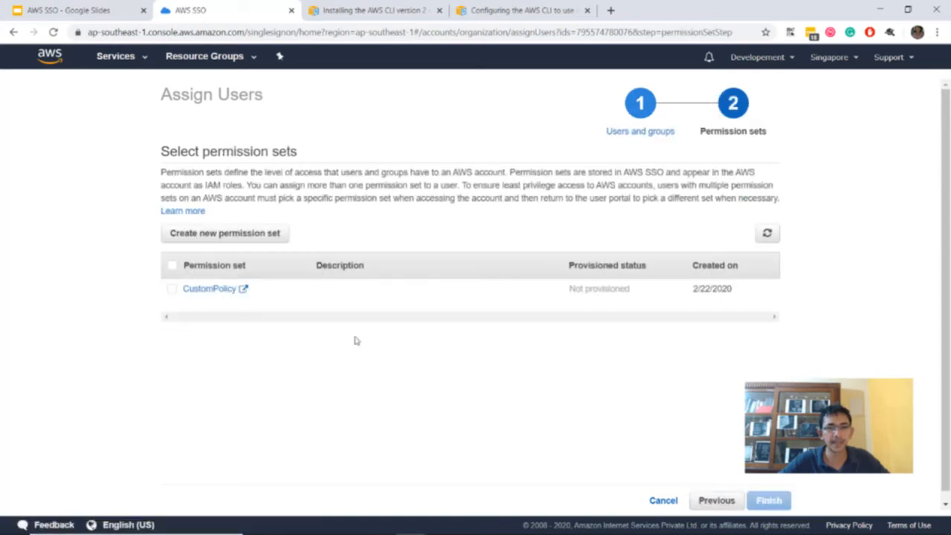
pyautogui.click(171, 289)
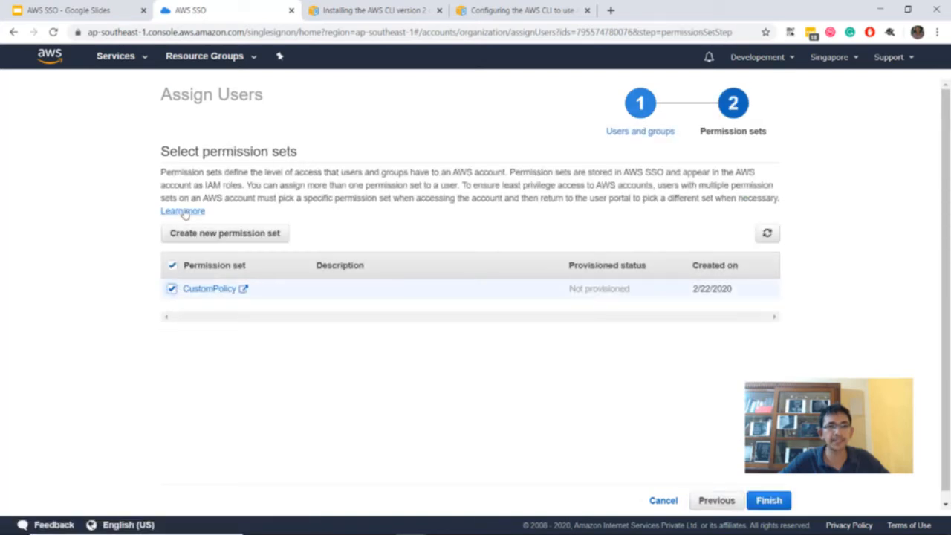
pyautogui.click(768, 501)
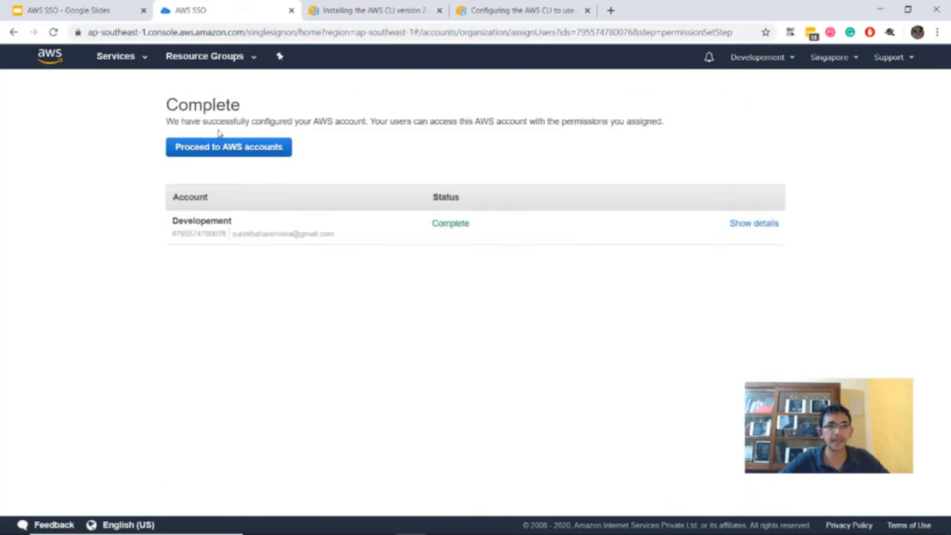
pyautogui.click(184, 147)
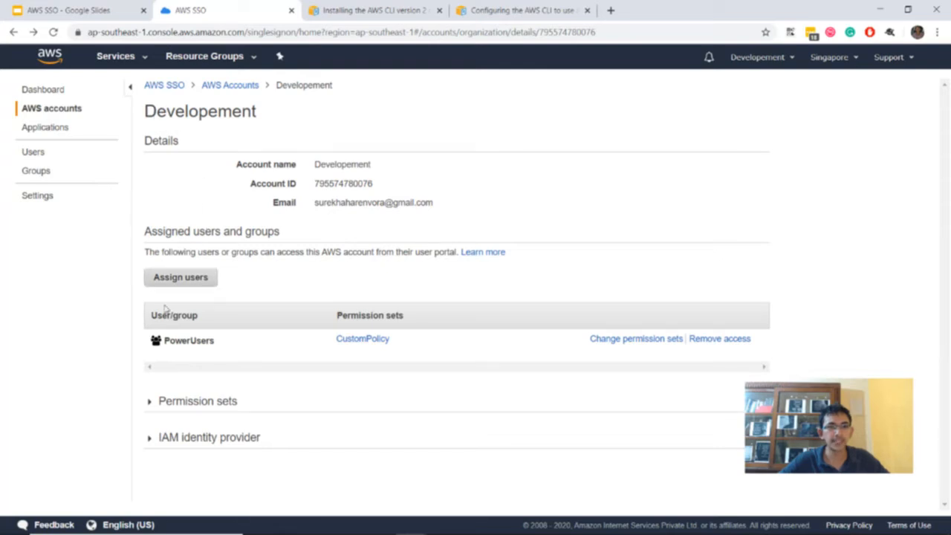
# Review the permission sets section of the Developement account and collapse it again
pyautogui.click(217, 402)
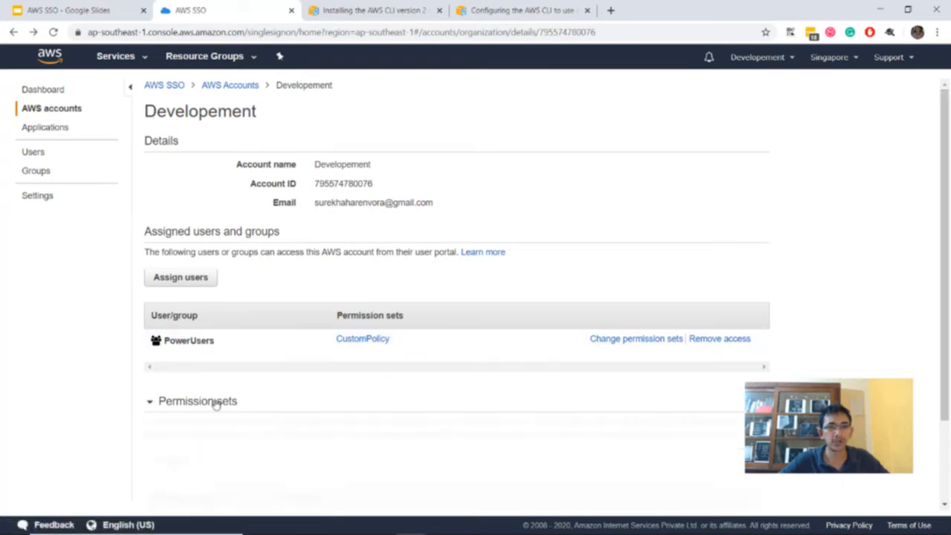
pyautogui.scroll(-2, 303, 414)
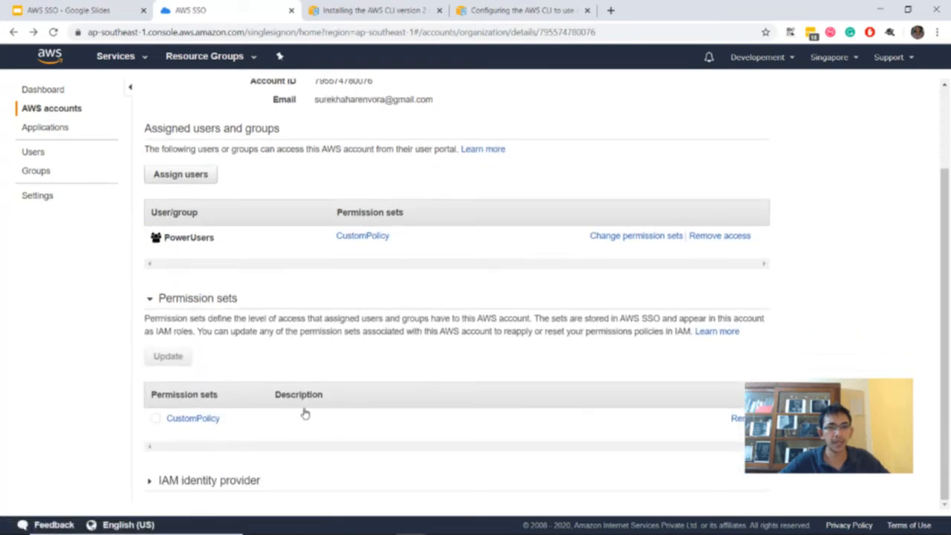
pyautogui.click(152, 300)
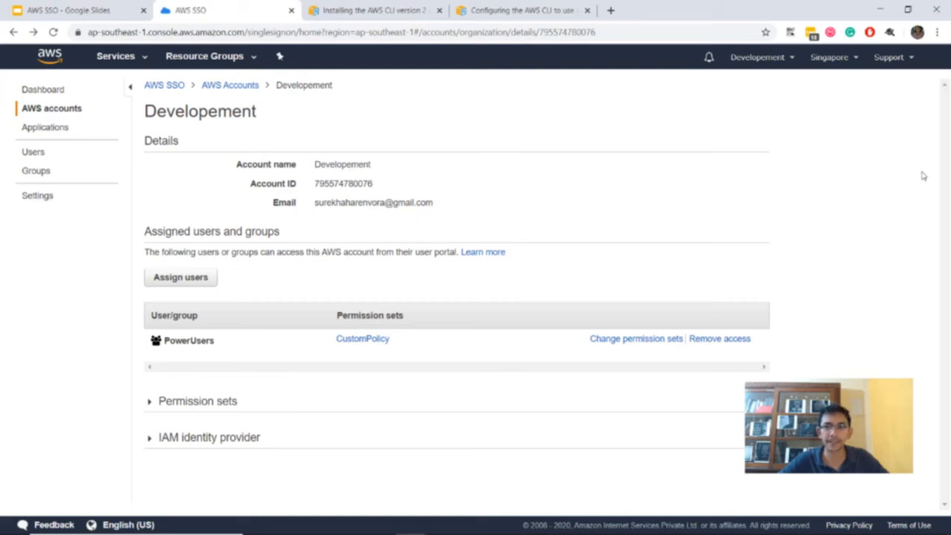
# Copy the user portal URL from the Notepad document and load it in a new incognito browser window
pyautogui.click(937, 33)
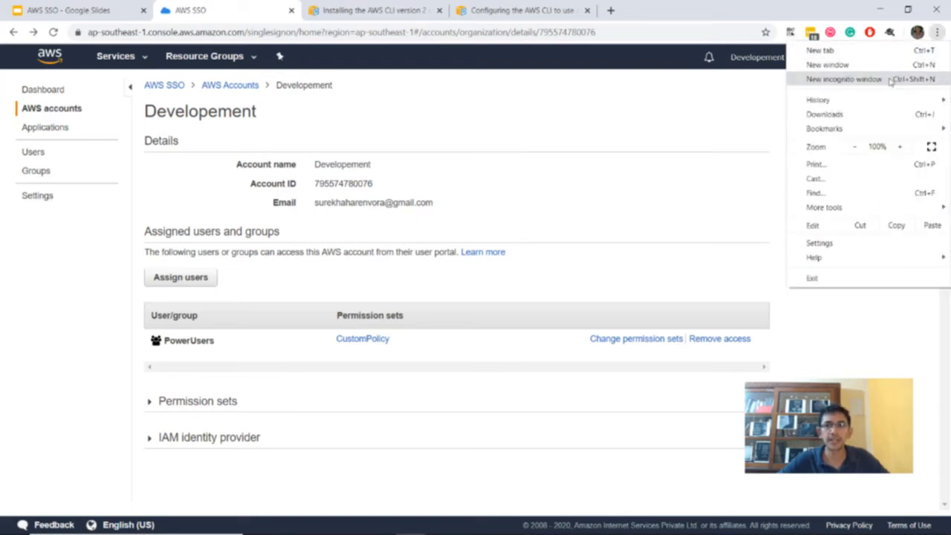
pyautogui.click(845, 79)
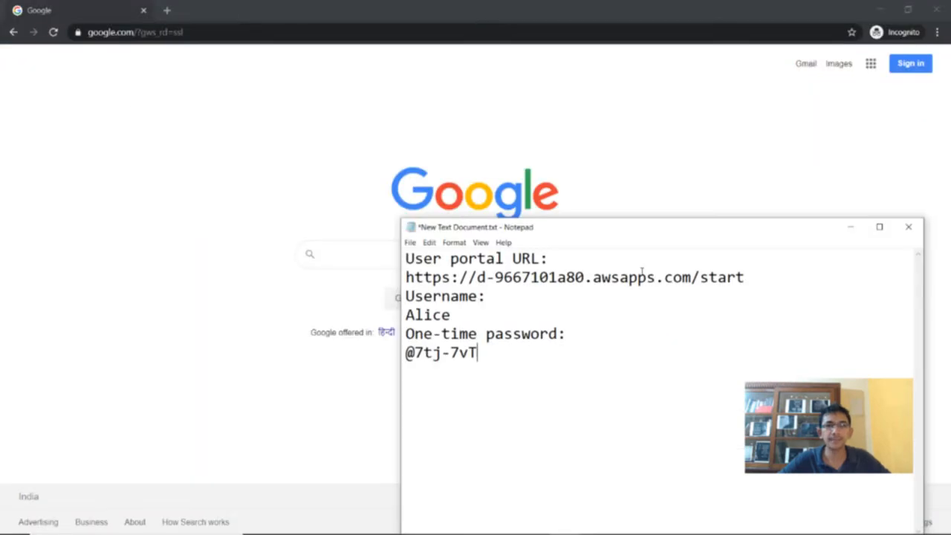
pyautogui.moveTo(759, 276); pyautogui.dragTo(406, 277)
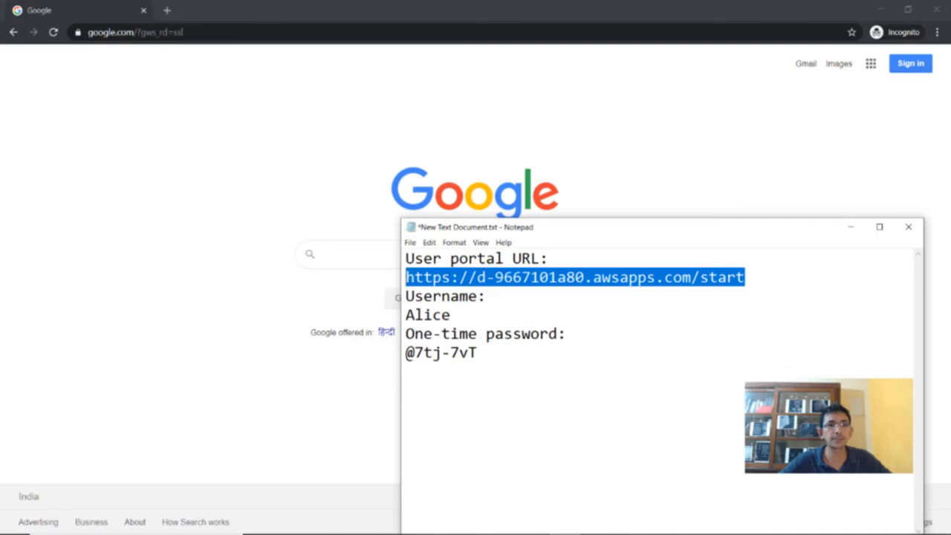
pyautogui.hotkey('ctrl', 'c')
pyautogui.hotkey('alt', 'Tab')
pyautogui.hotkey('ctrl', 'v')
pyautogui.press('Return')
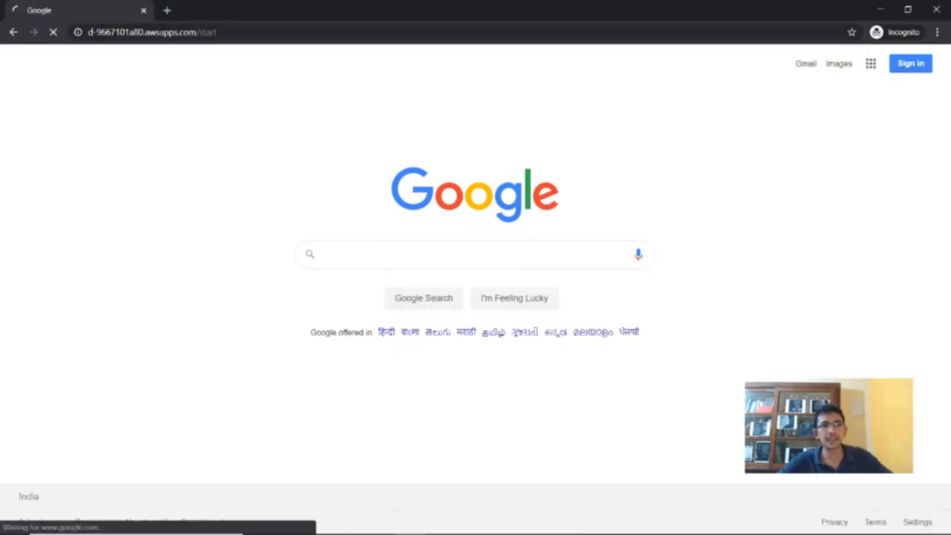
# Sign in to the AWS user portal with the new user's username and the one-time password from Notepad
pyautogui.click(451, 283)
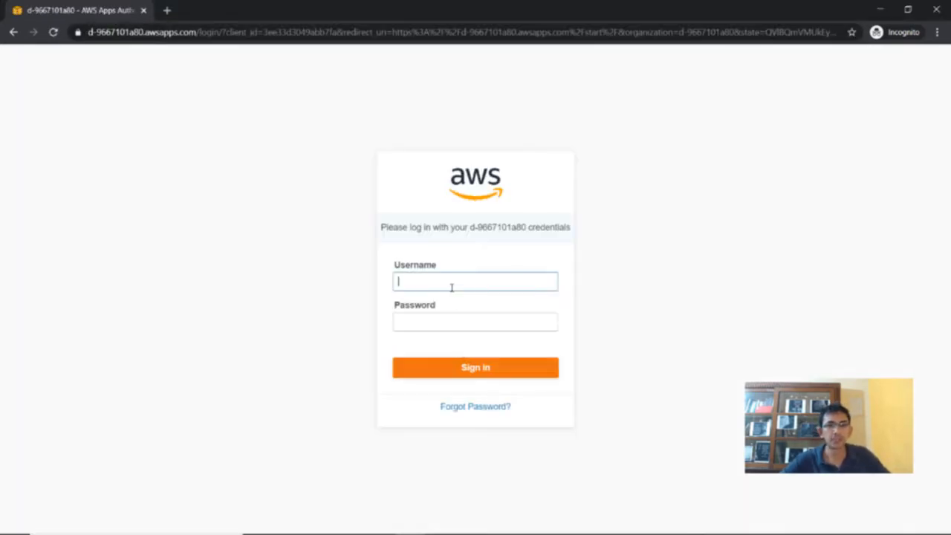
pyautogui.write('Alice')
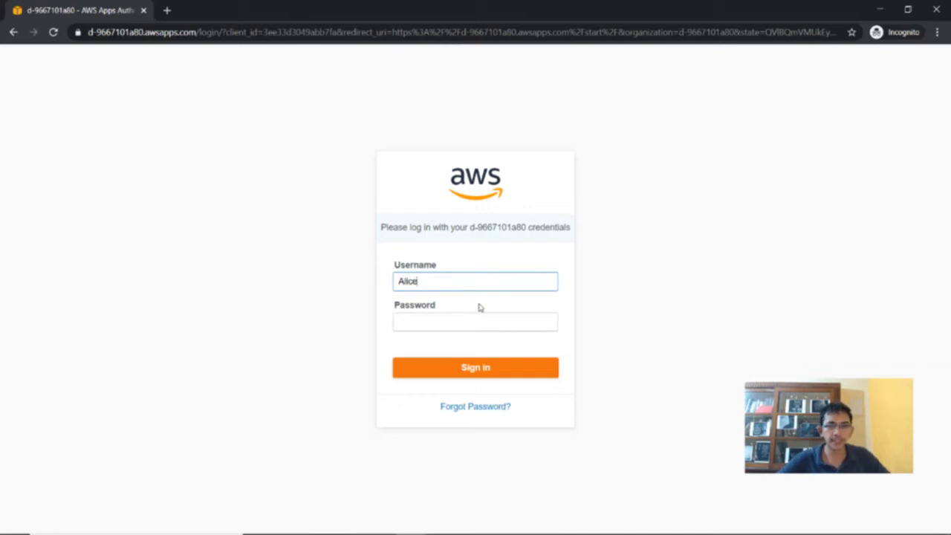
pyautogui.hotkey('alt', 'Tab')
pyautogui.moveTo(478, 352); pyautogui.dragTo(404, 353)
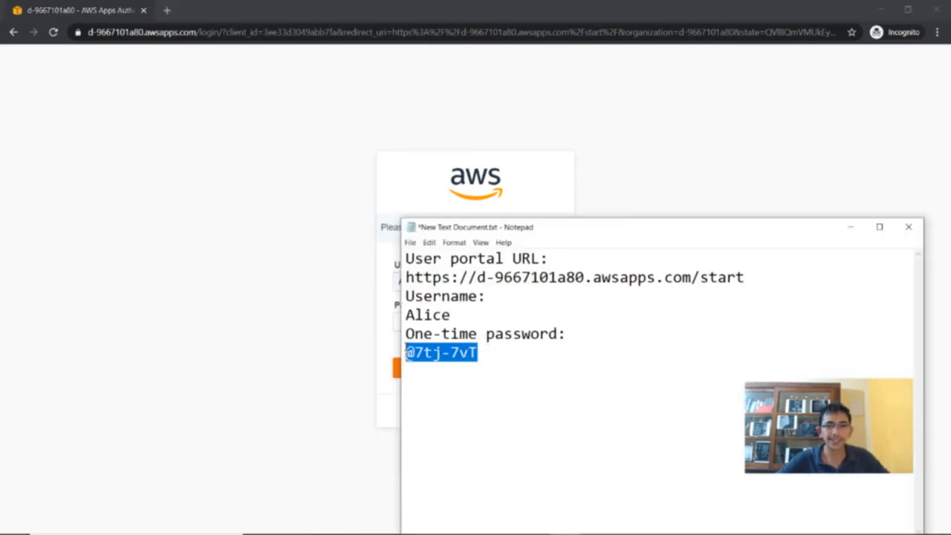
pyautogui.click(314, 333)
pyautogui.click(450, 321)
pyautogui.hotkey('ctrl', 'v')
pyautogui.click(463, 370)
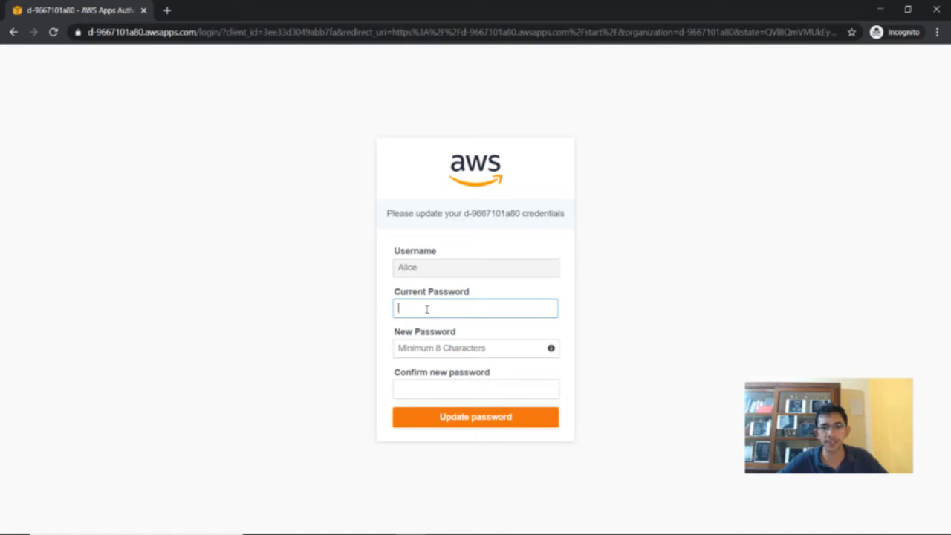
# Update the user's credentials by entering the current one-time password and a new password with its confirmation
pyautogui.hotkey('ctrl', 'v')
pyautogui.click(431, 344)
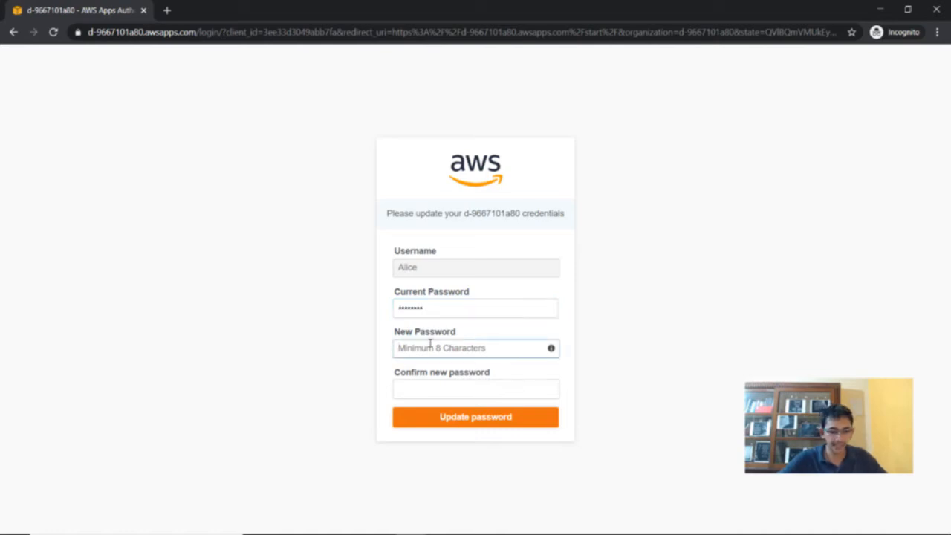
pyautogui.write('•••••••••')
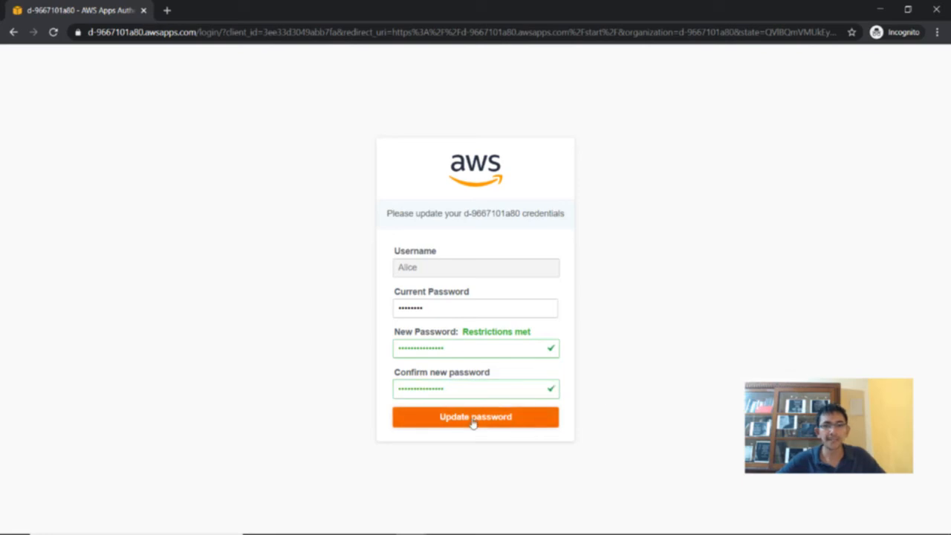
pyautogui.click(473, 423)
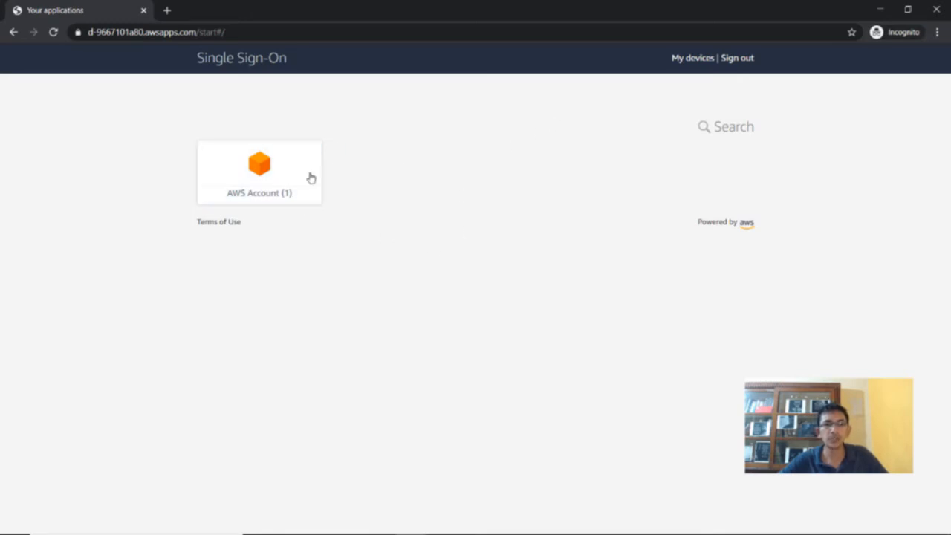
# Open the management console for the Developement account using the CustomPolicy permission set
pyautogui.click(265, 168)
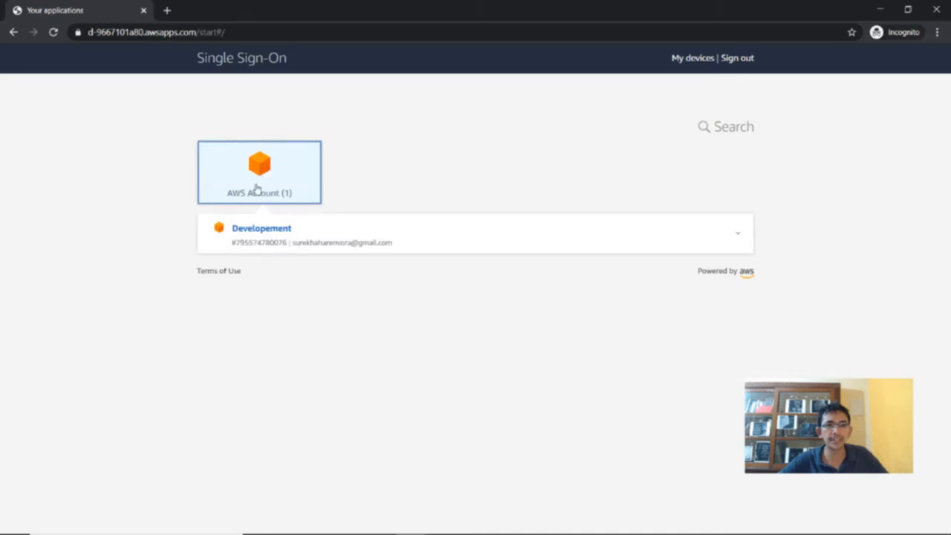
pyautogui.click(337, 236)
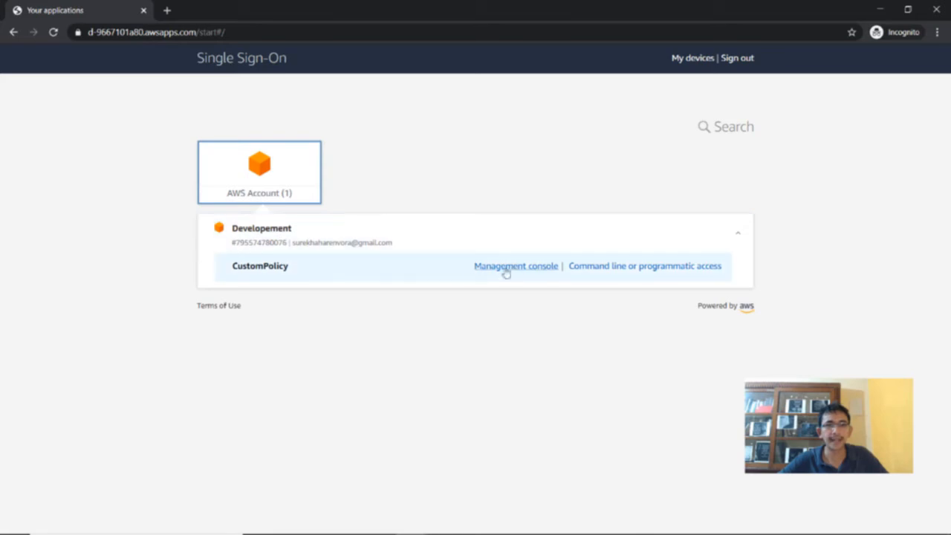
pyautogui.click(627, 272)
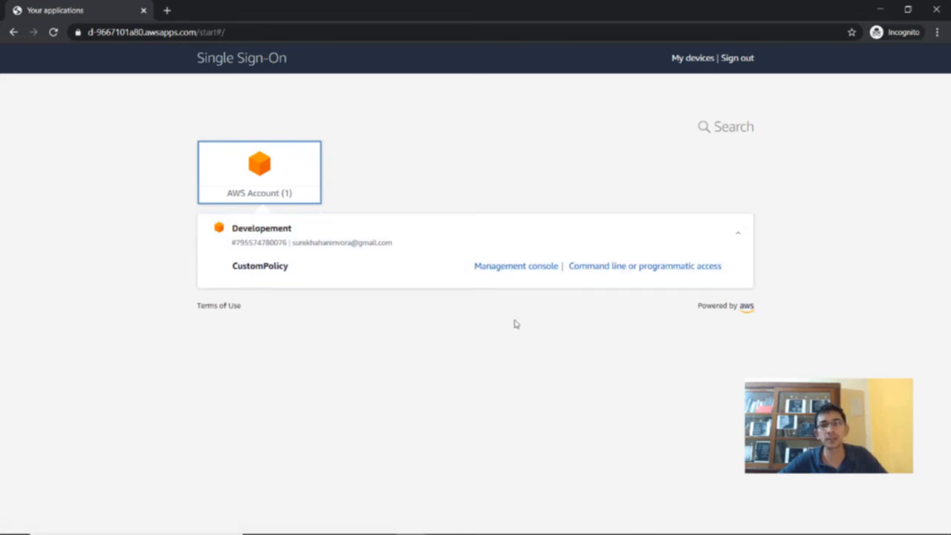
pyautogui.click(508, 271)
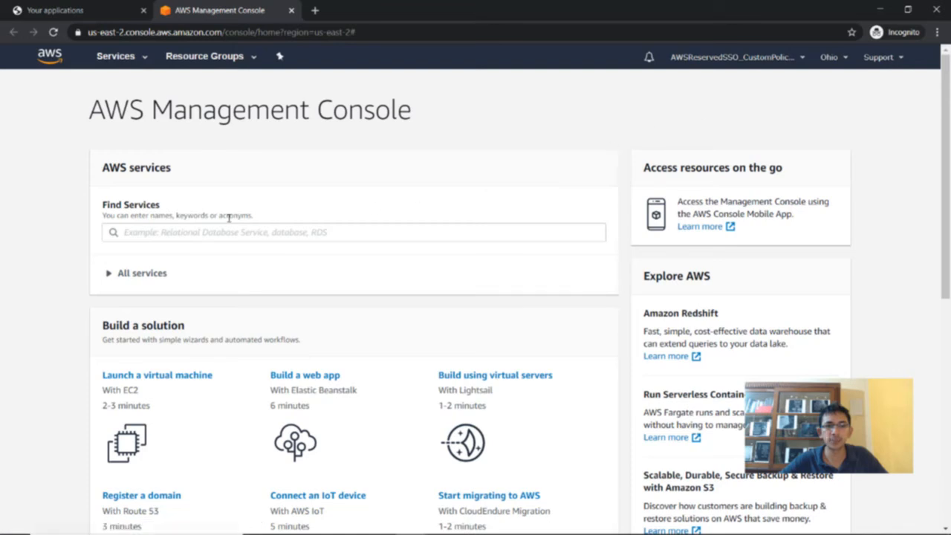
# Open the EC2 service and check whether the signed-in user can access the Instances list
pyautogui.click(125, 62)
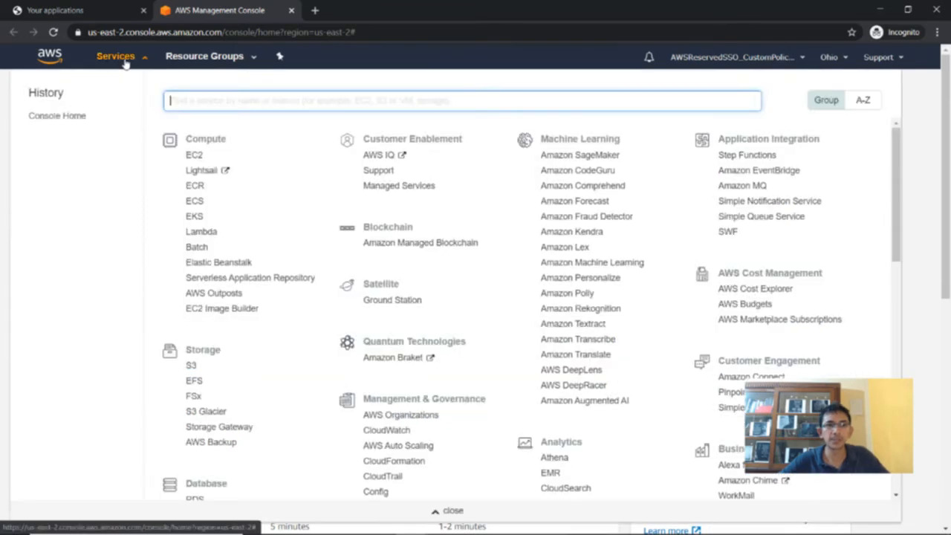
pyautogui.write('ec')
pyautogui.click(220, 130)
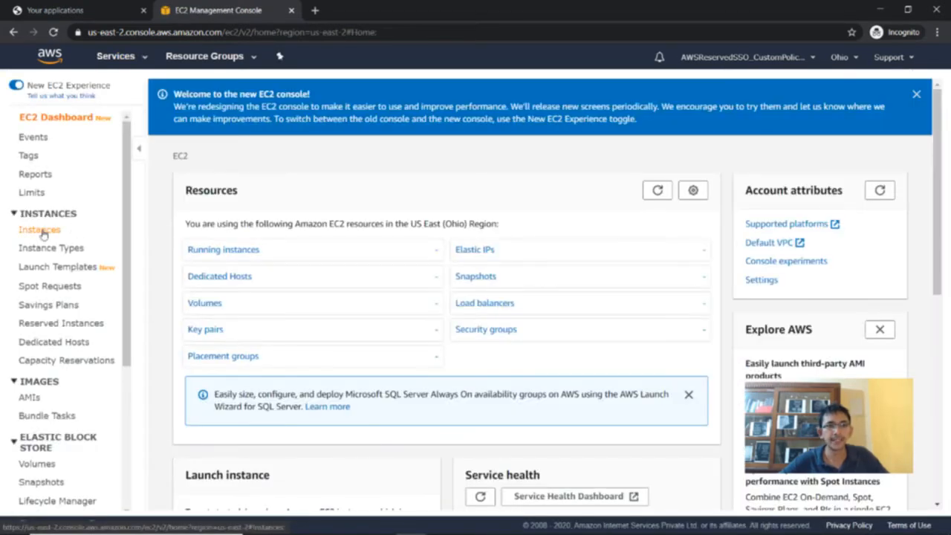
pyautogui.click(43, 232)
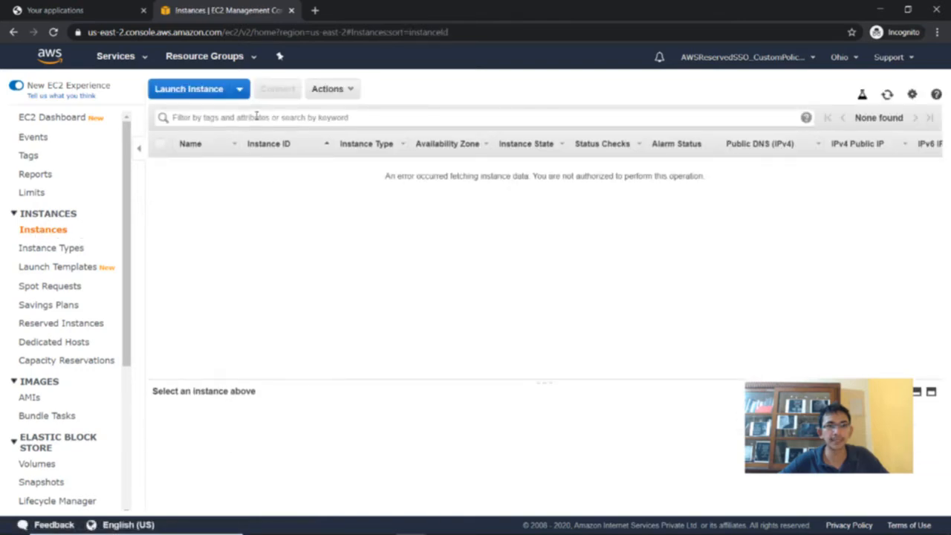
pyautogui.moveTo(380, 176); pyautogui.dragTo(739, 174)
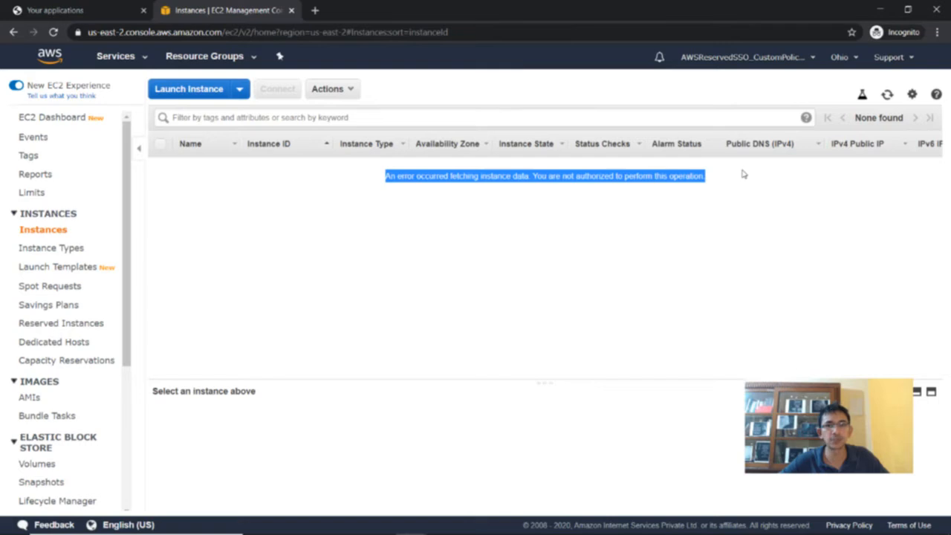
pyautogui.click(625, 176)
pyautogui.moveTo(533, 176); pyautogui.dragTo(747, 181)
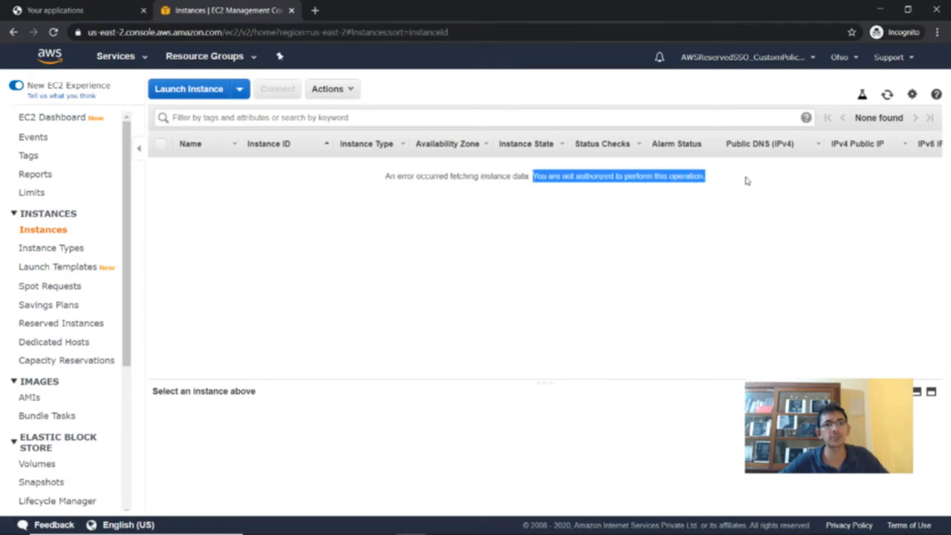
# Open the S3 service to check the user's bucket access, and return to the Single Sign-On portal page
pyautogui.click(108, 63)
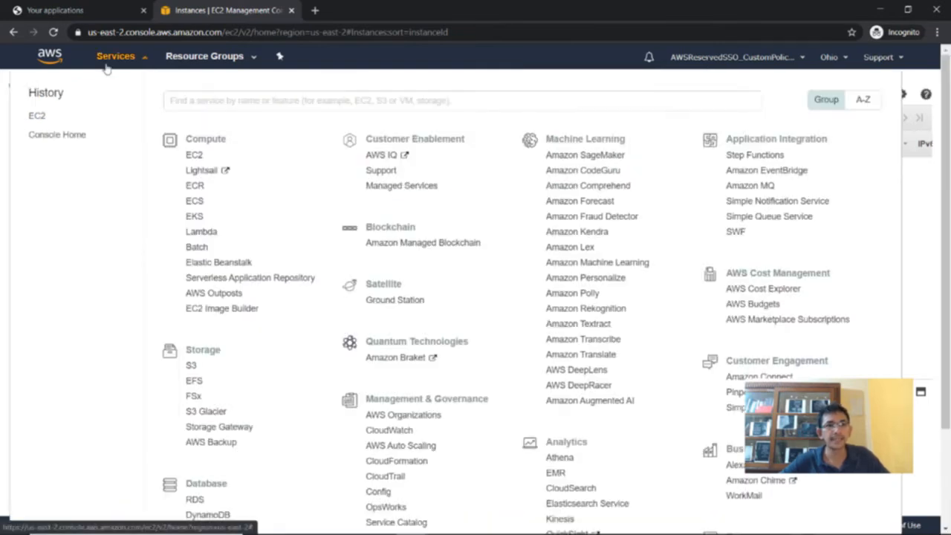
pyautogui.write('s3')
pyautogui.click(217, 123)
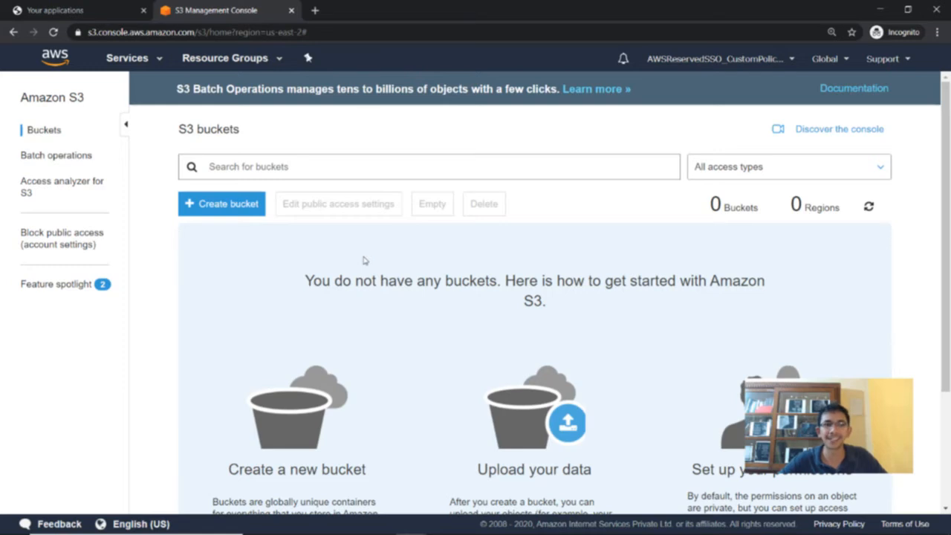
pyautogui.click(75, 11)
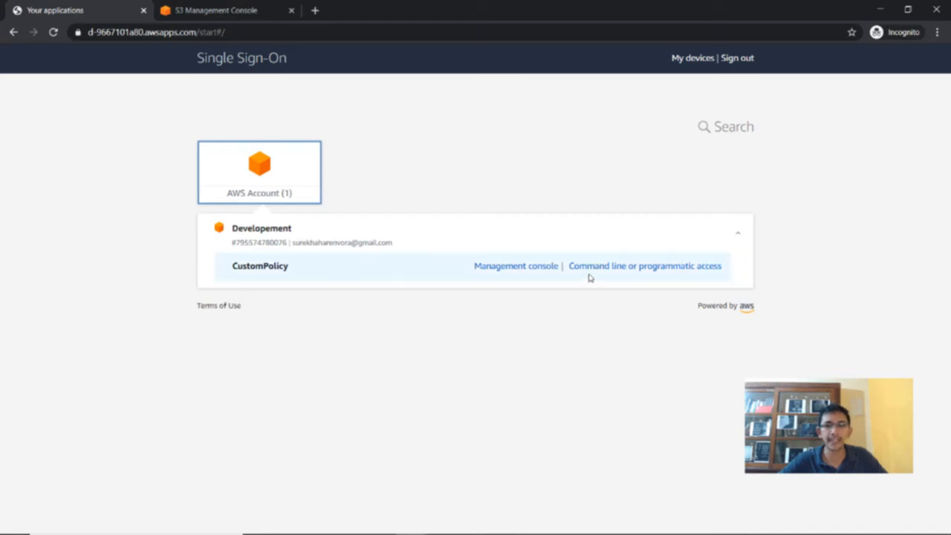
# Display the command line or programmatic access credentials for CustomPolicy in the Developement account
pyautogui.click(689, 267)
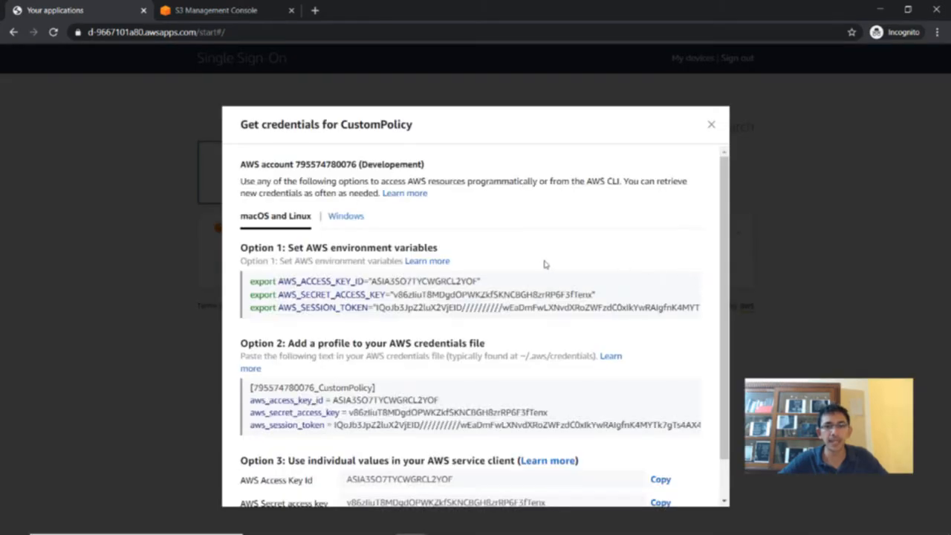
pyautogui.moveTo(726, 256); pyautogui.dragTo(733, 301)
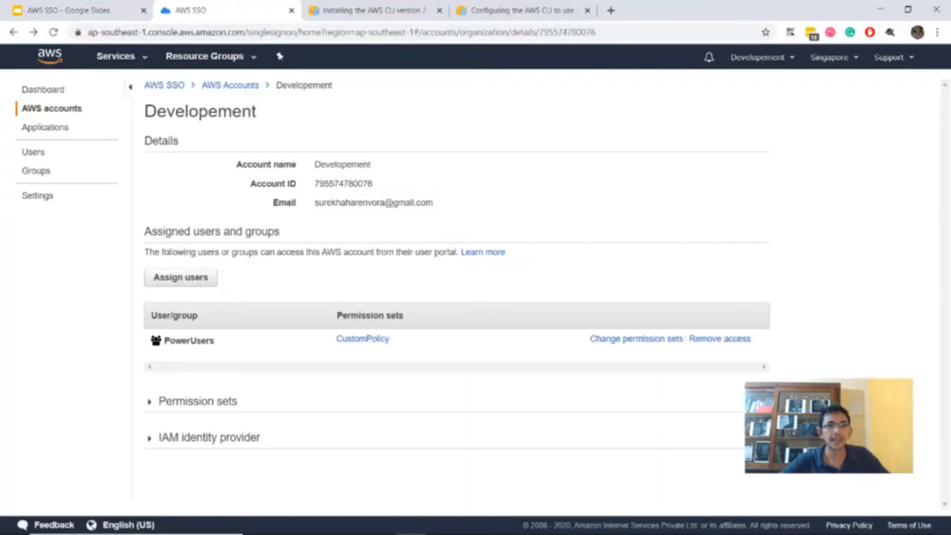
# Review the AWS SSO dashboard alongside the Overview of AWS SSO slide, and open the third slide of the presentation
pyautogui.click(163, 87)
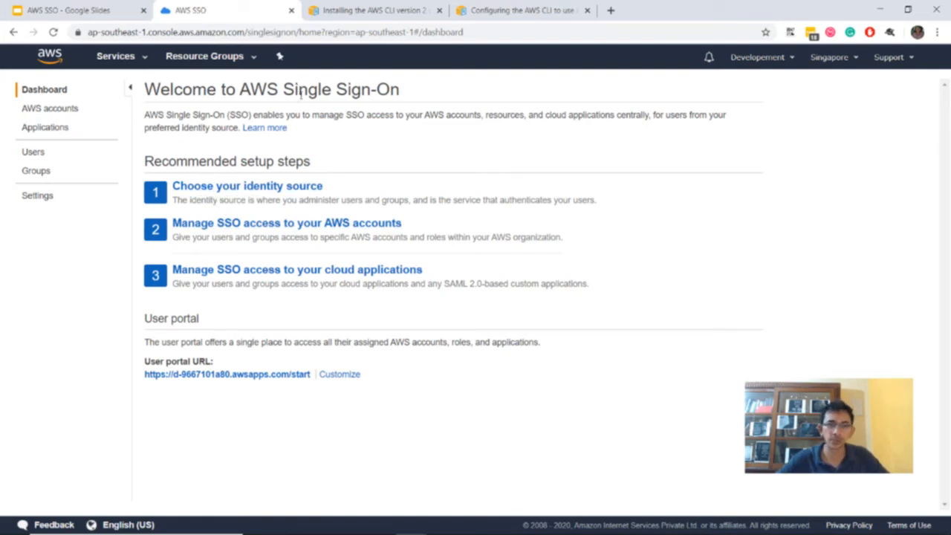
pyautogui.click(95, 8)
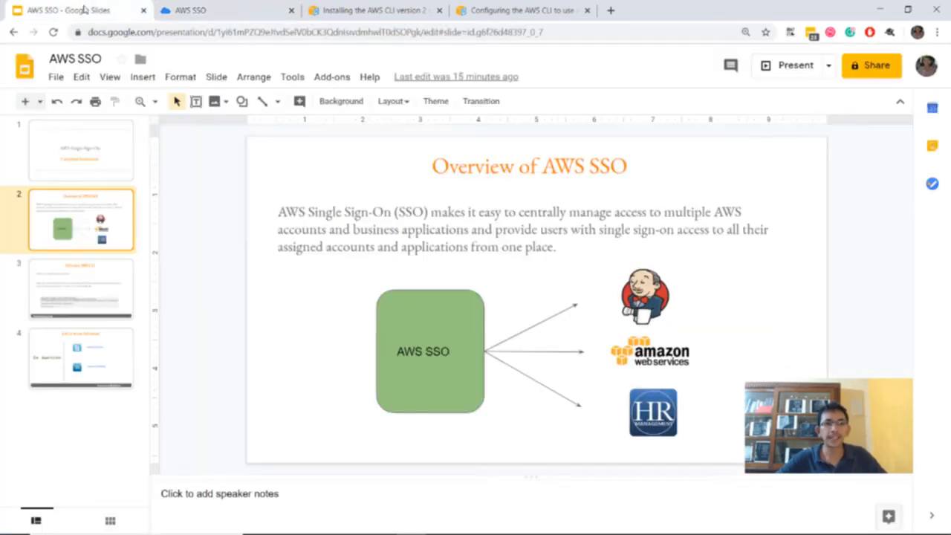
pyautogui.click(173, 11)
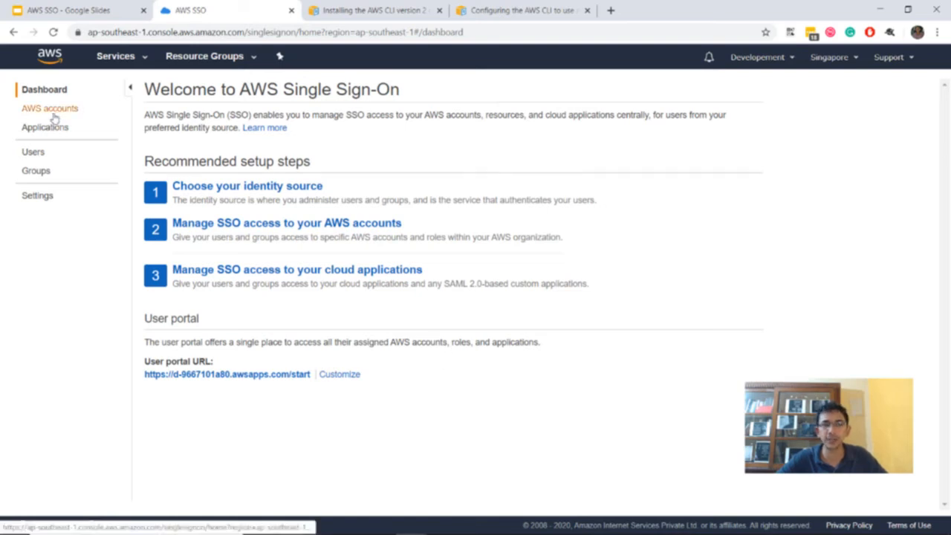
pyautogui.click(66, 12)
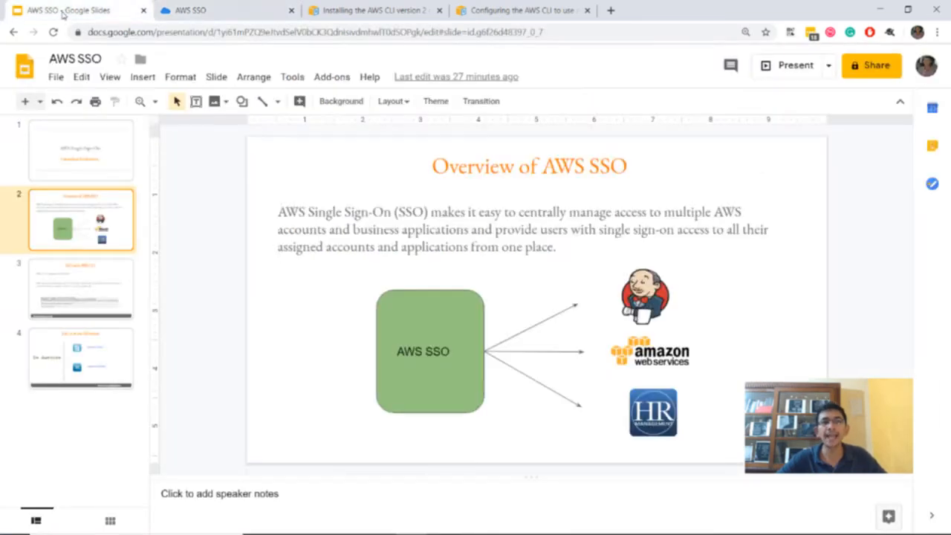
pyautogui.click(104, 278)
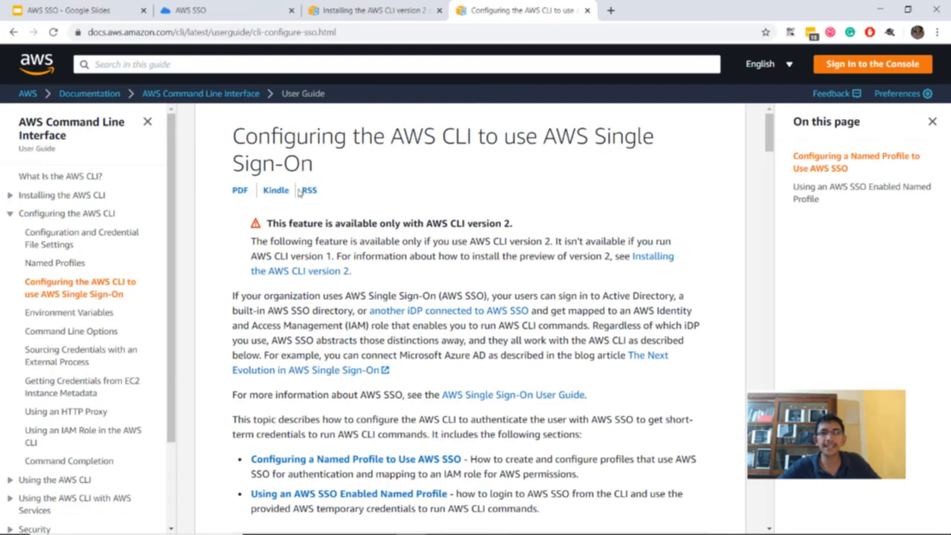
# Read the AWS CLI version requirement for AWS SSO, and view the guide for installing AWS CLI version 2 on Linux
pyautogui.moveTo(268, 223); pyautogui.dragTo(525, 226)
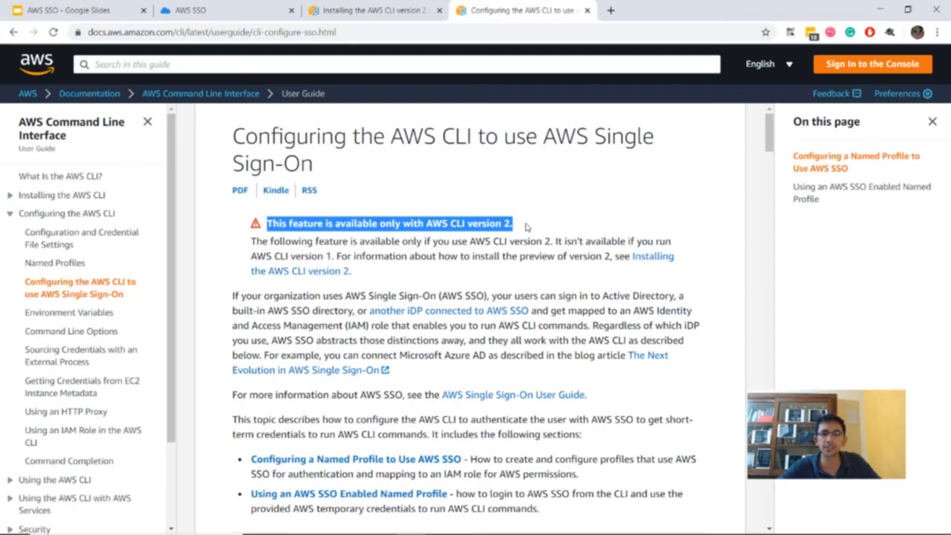
pyautogui.moveTo(254, 241); pyautogui.dragTo(473, 256)
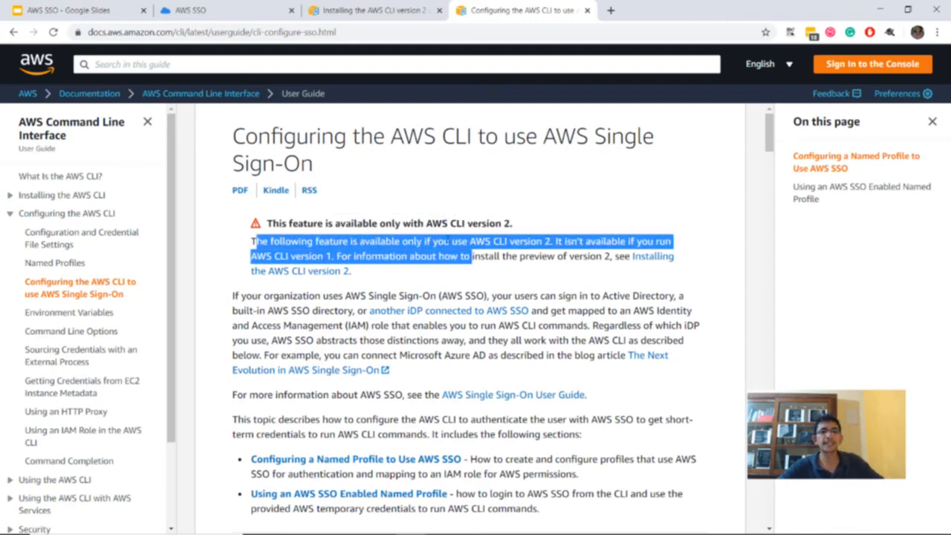
pyautogui.click(357, 10)
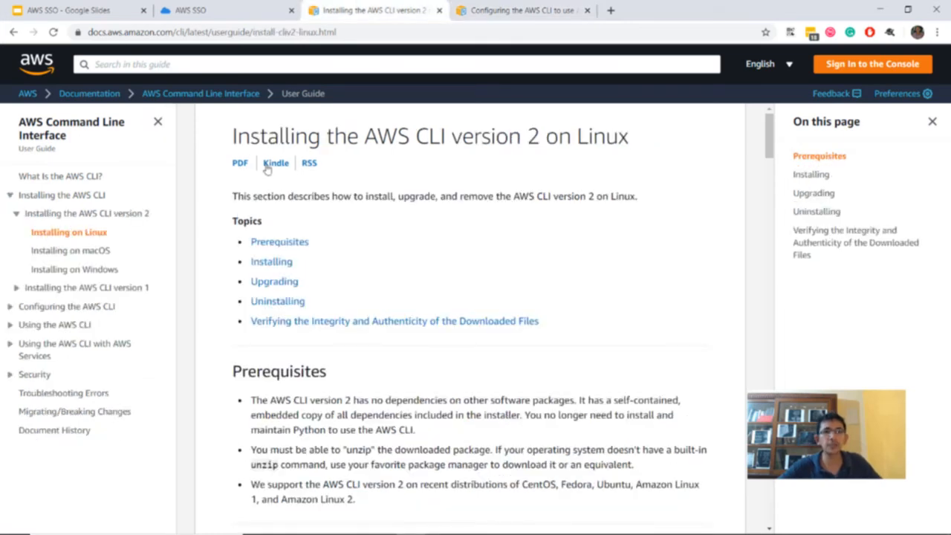
pyautogui.moveTo(260, 136); pyautogui.dragTo(623, 137)
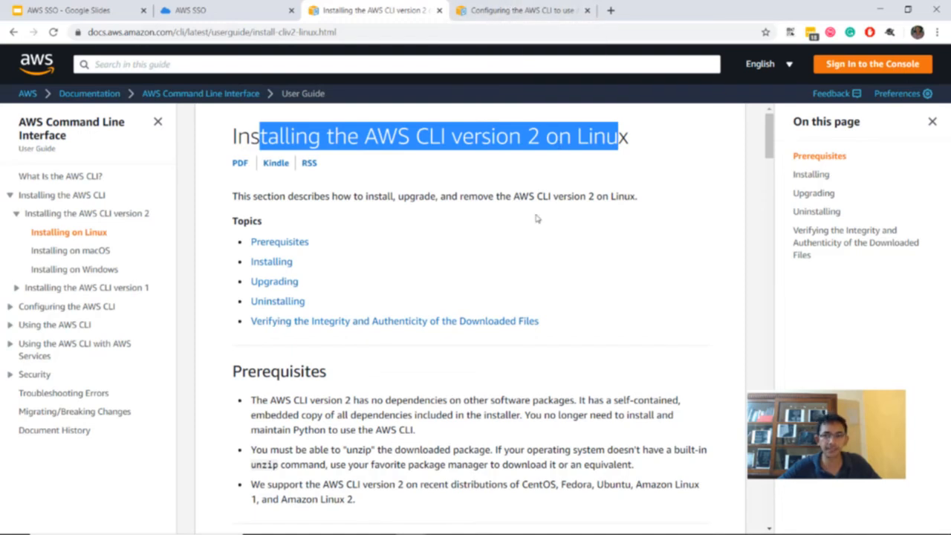
# In Command Prompt, start a detached container with docker run -dt --name sso-cli amazonlinux bash
pyautogui.hotkey('alt', 'Tab')
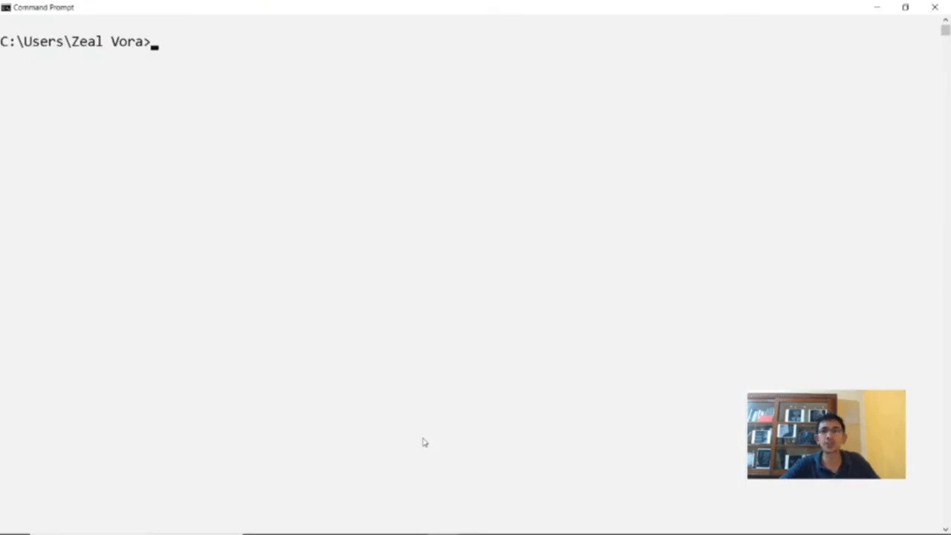
pyautogui.write('docker run -d')
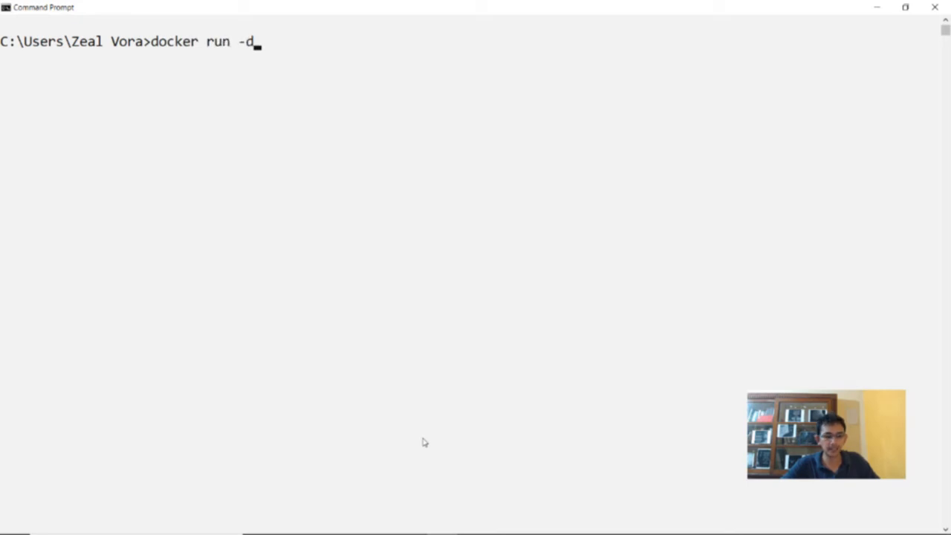
pyautogui.write('t --name')
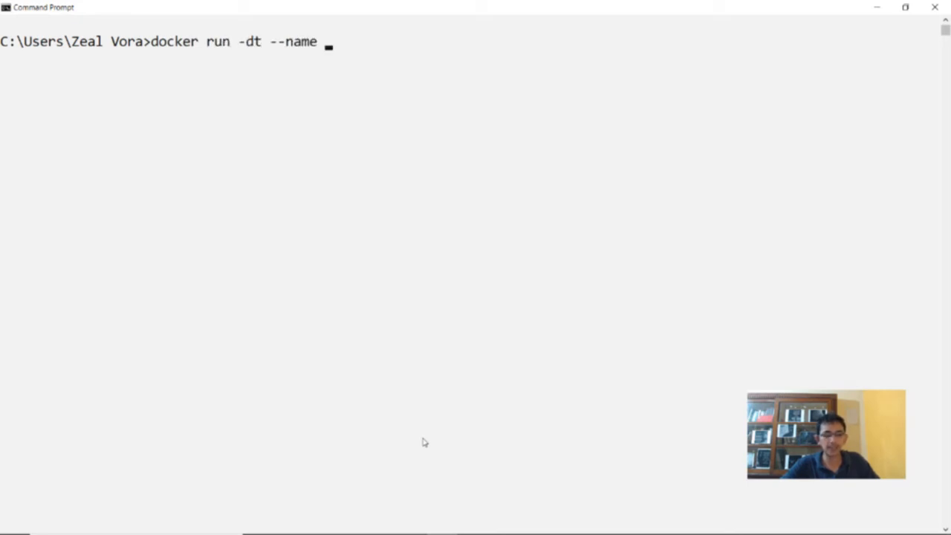
pyautogui.write(' sso-cli')
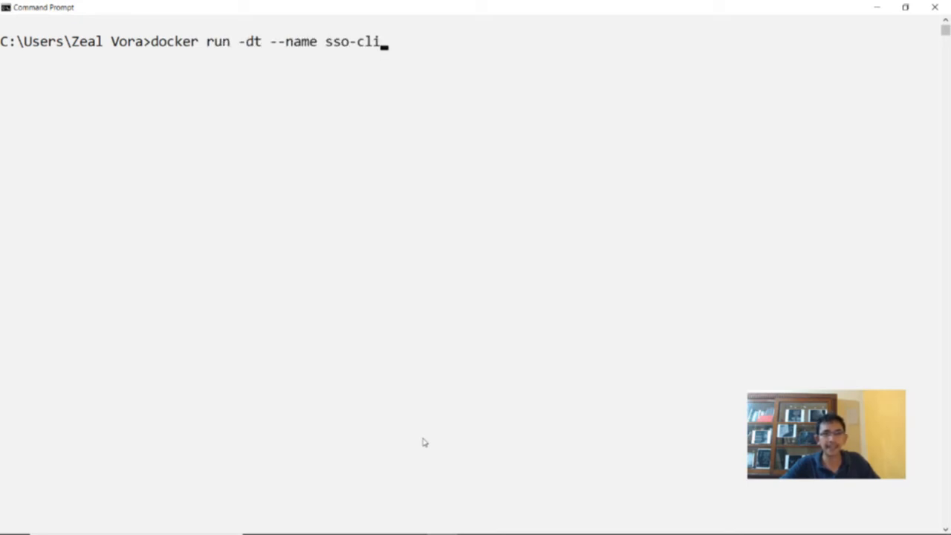
pyautogui.write(' amazonlinux')
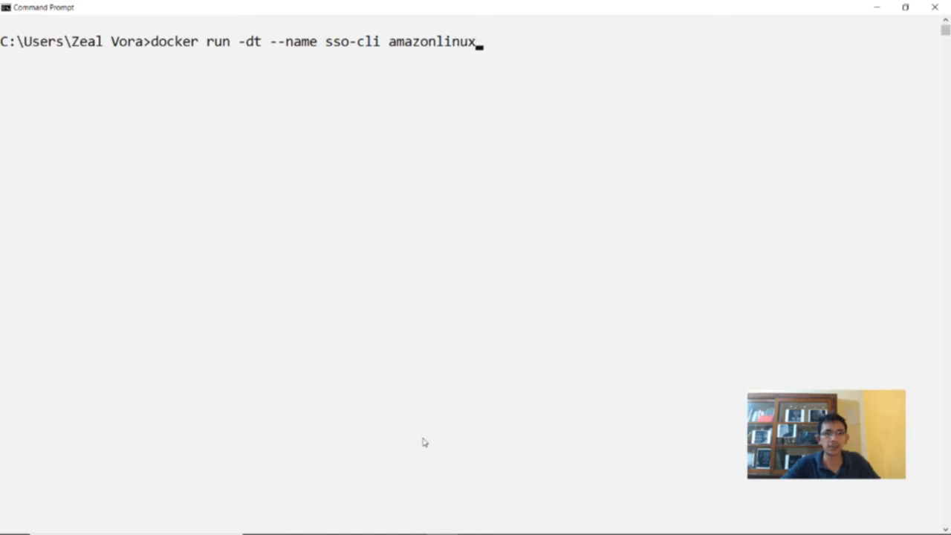
pyautogui.write(' bash')
pyautogui.press('Return')
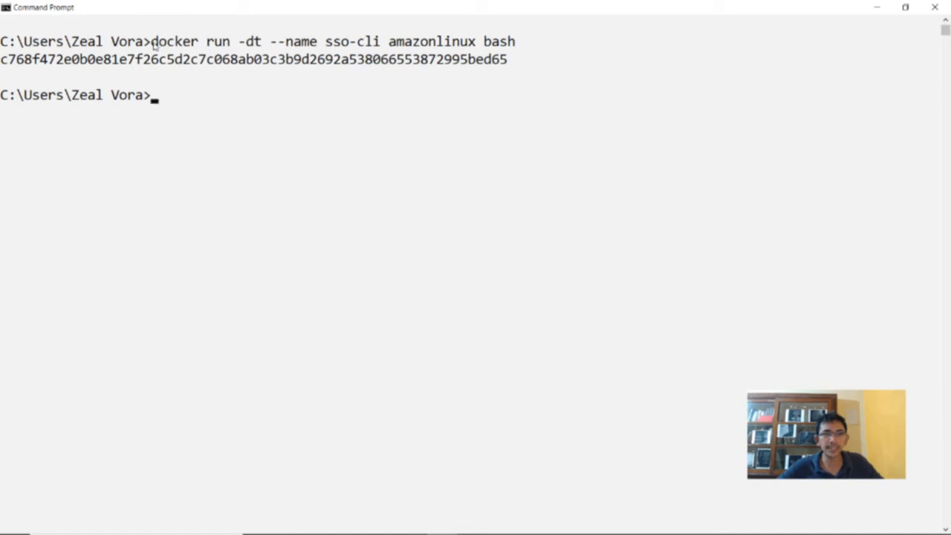
pyautogui.moveTo(152, 41); pyautogui.dragTo(515, 41)
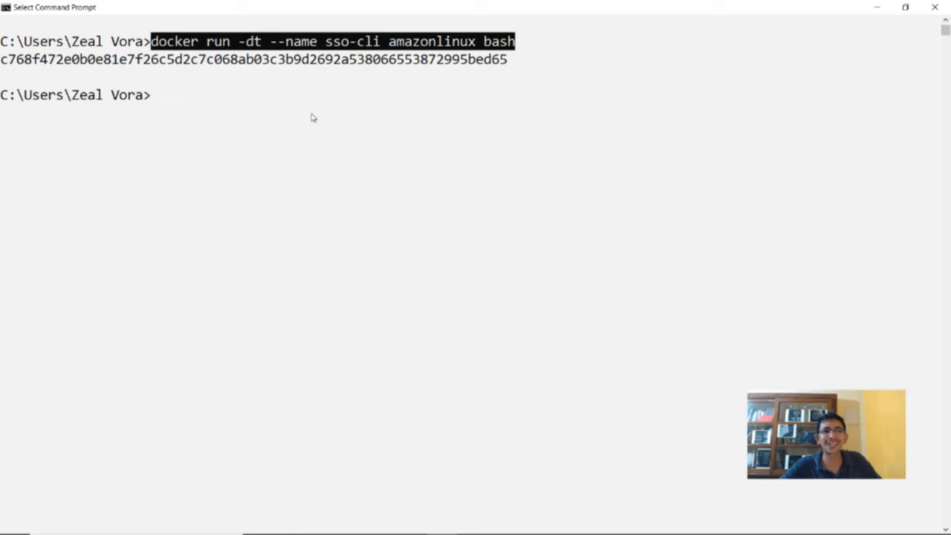
# Open an interactive bash shell in the container with docker exec -it sso-cli bash, and clear the screen
pyautogui.write('docker')
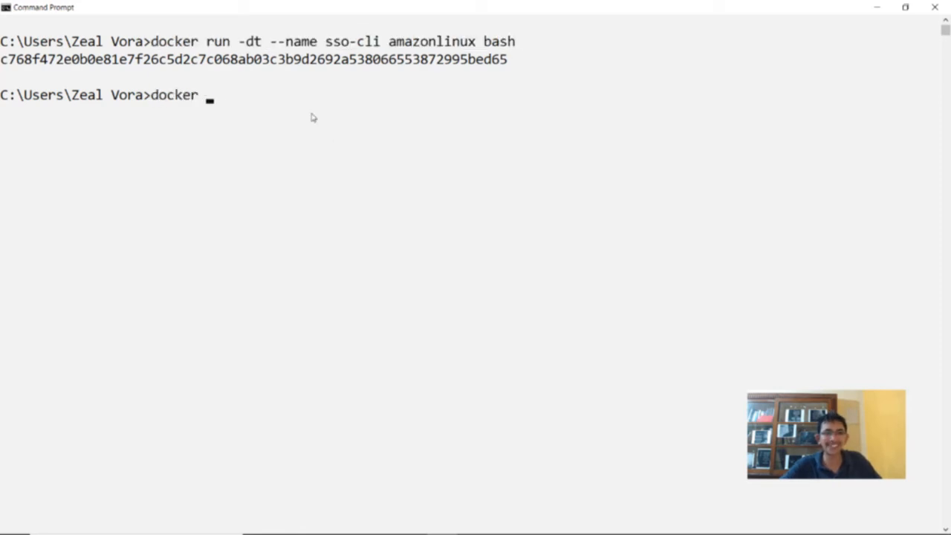
pyautogui.write(' exec -it')
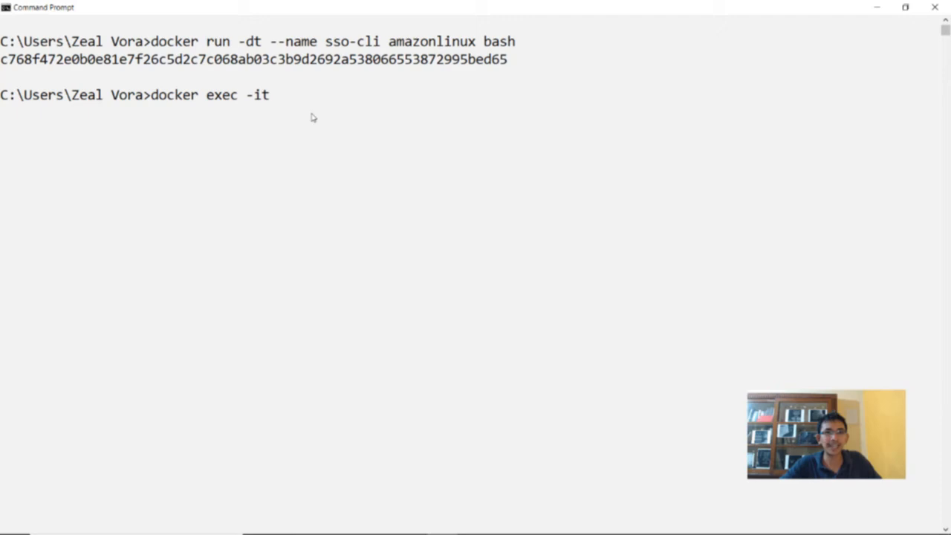
pyautogui.write(' sso-cli bashl')
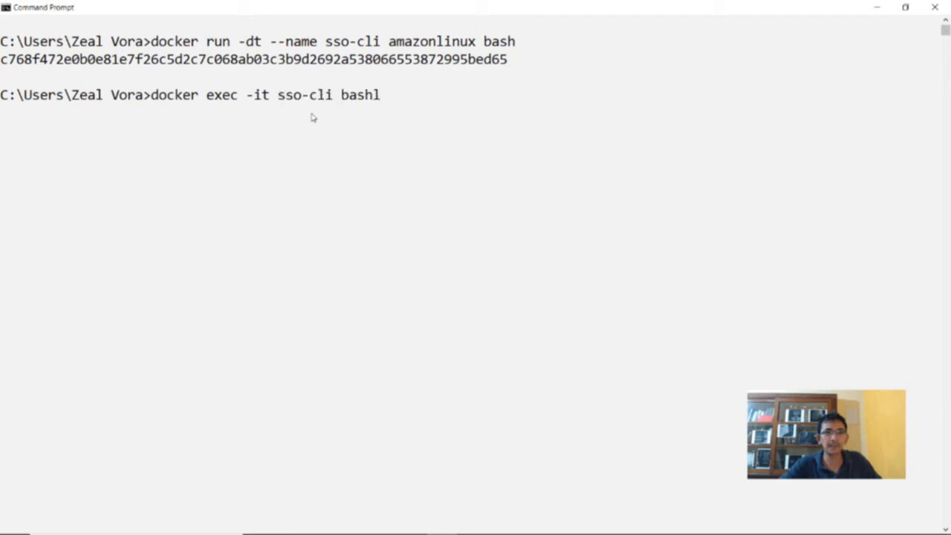
pyautogui.press('BackSpace')
pyautogui.press('Return')
pyautogui.hotkey('ctrl', 'l')
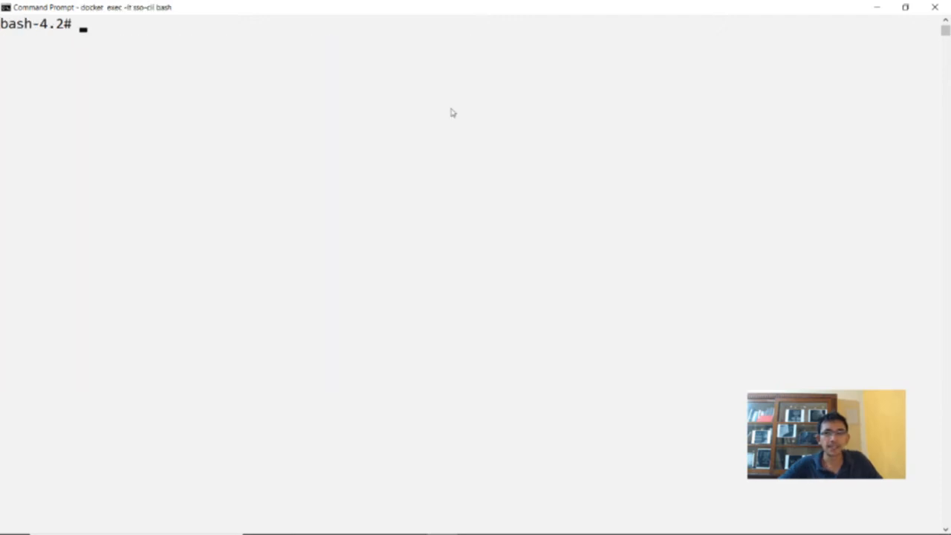
# Copy the curl command from the AWS CLI version 2 Linux guide and run it in the container to download awscliv2.zip
pyautogui.hotkey('alt', 'Tab')
pyautogui.scroll(-3, 433, 254)
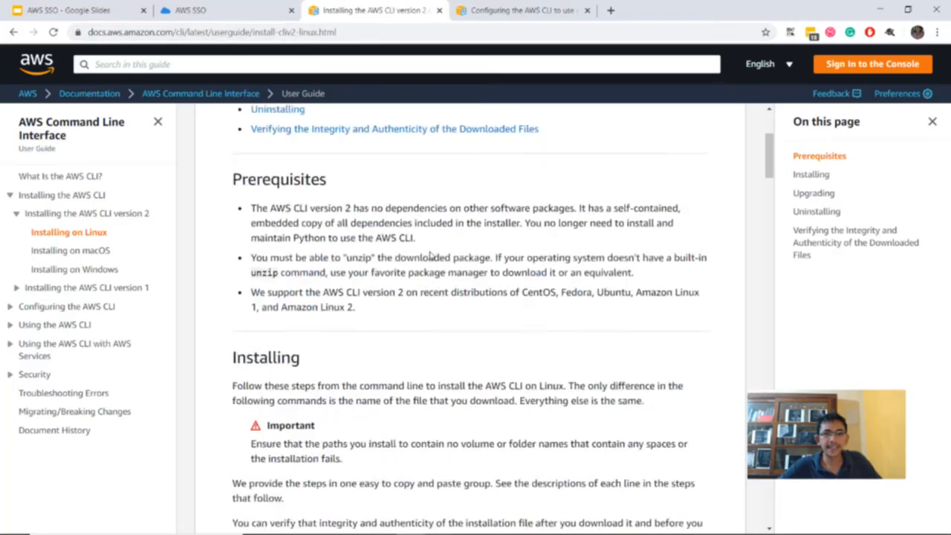
pyautogui.scroll(-5, 433, 255)
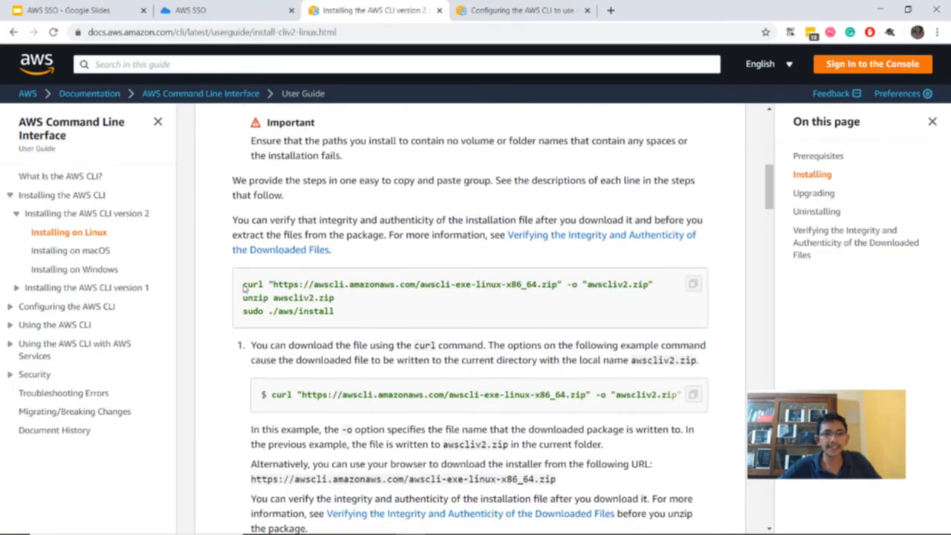
pyautogui.moveTo(244, 288); pyautogui.dragTo(655, 281)
pyautogui.hotkey('ctrl', 'c')
pyautogui.hotkey('alt', 'Tab')
pyautogui.rightClick(168, 73)
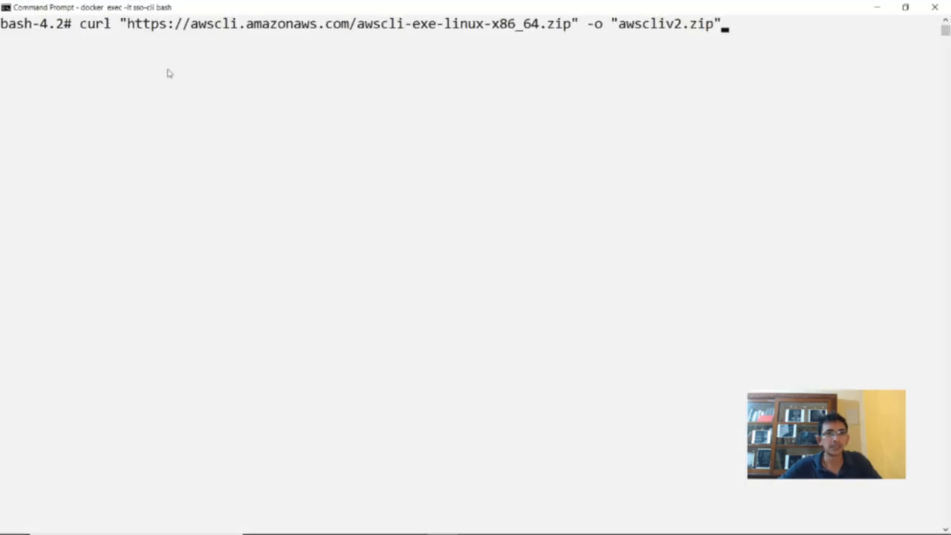
pyautogui.press('Return')
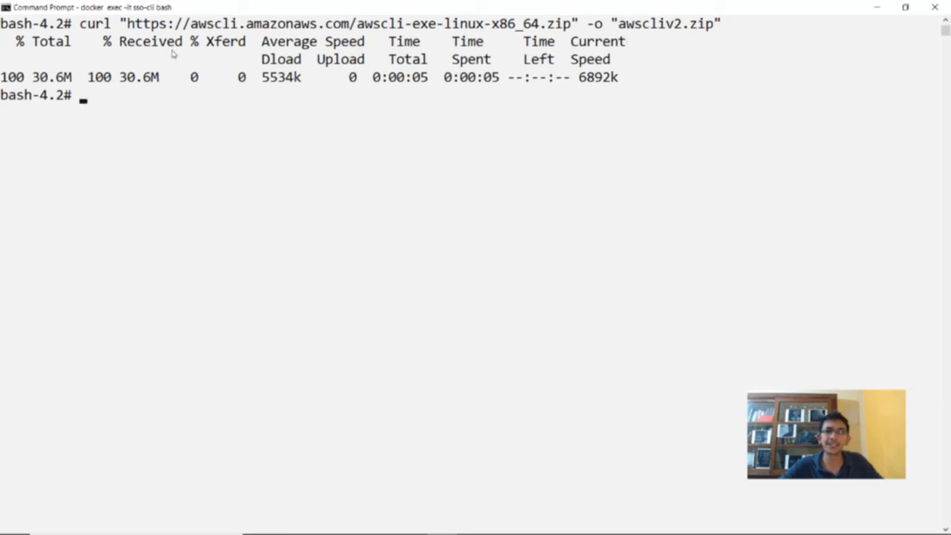
pyautogui.moveTo(121, 25); pyautogui.dragTo(535, 25)
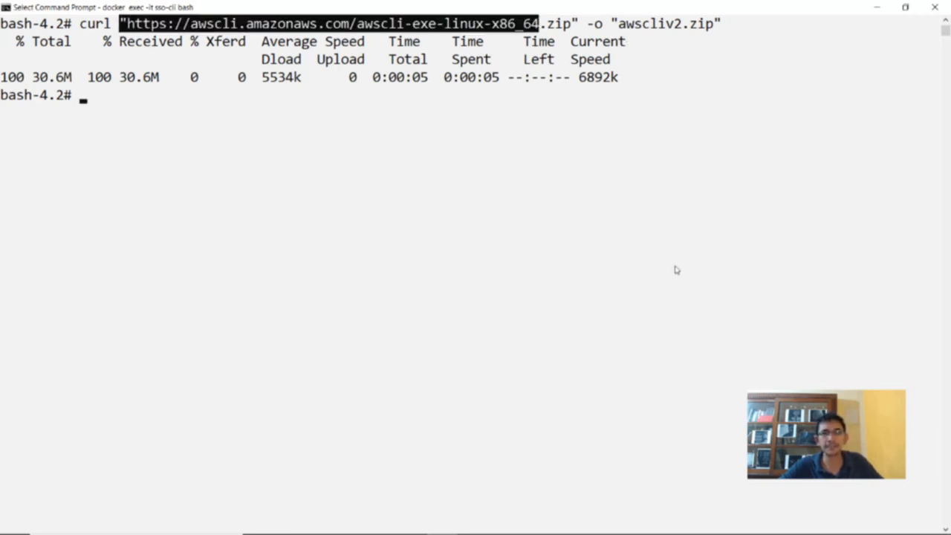
pyautogui.moveTo(721, 25); pyautogui.dragTo(239, 24)
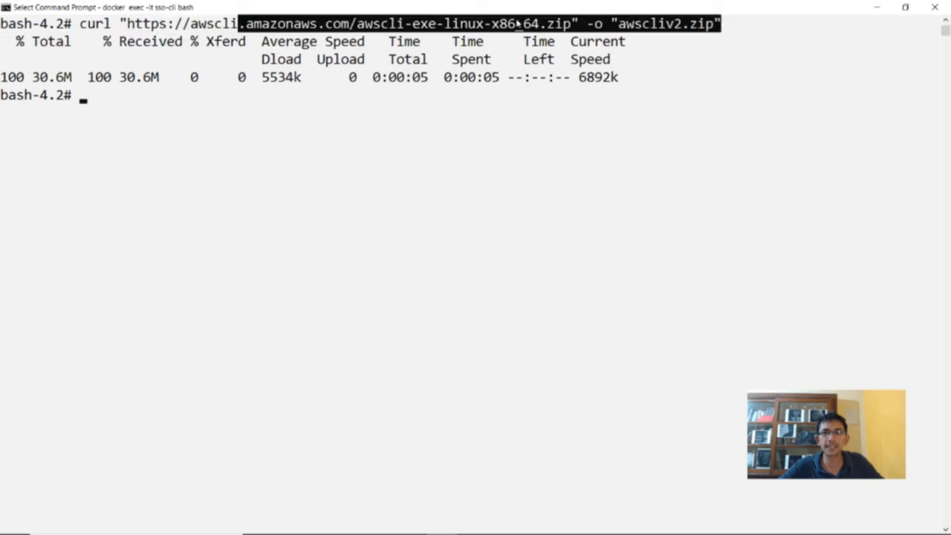
# Review the guide's unzip and install commands, and check whether unzip is available in the container
pyautogui.click(877, 8)
pyautogui.moveTo(243, 298); pyautogui.dragTo(342, 298)
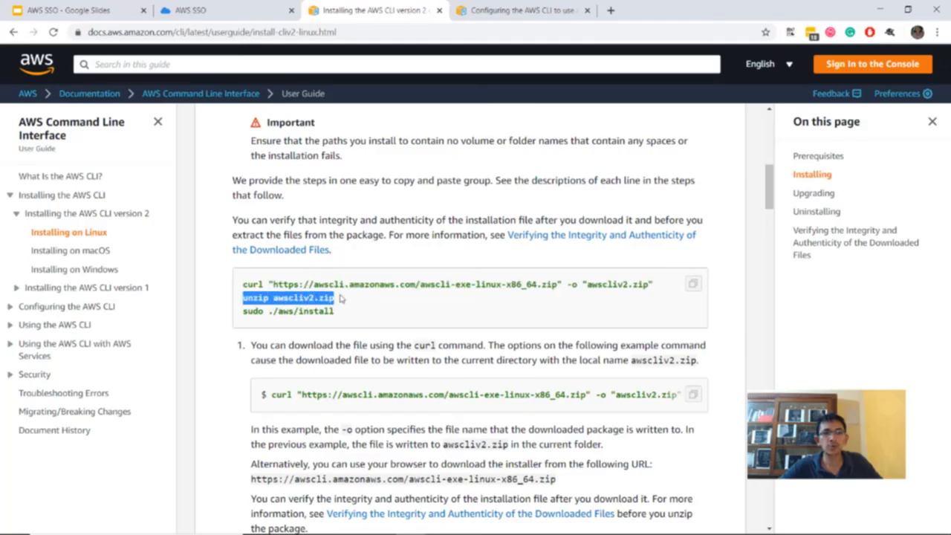
pyautogui.moveTo(258, 312); pyautogui.dragTo(366, 310)
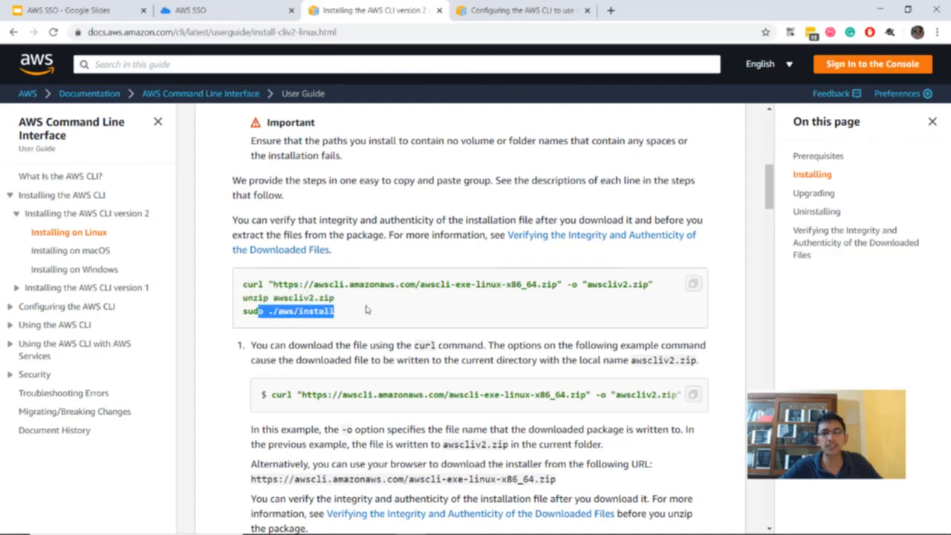
pyautogui.hotkey('alt', 'Tab')
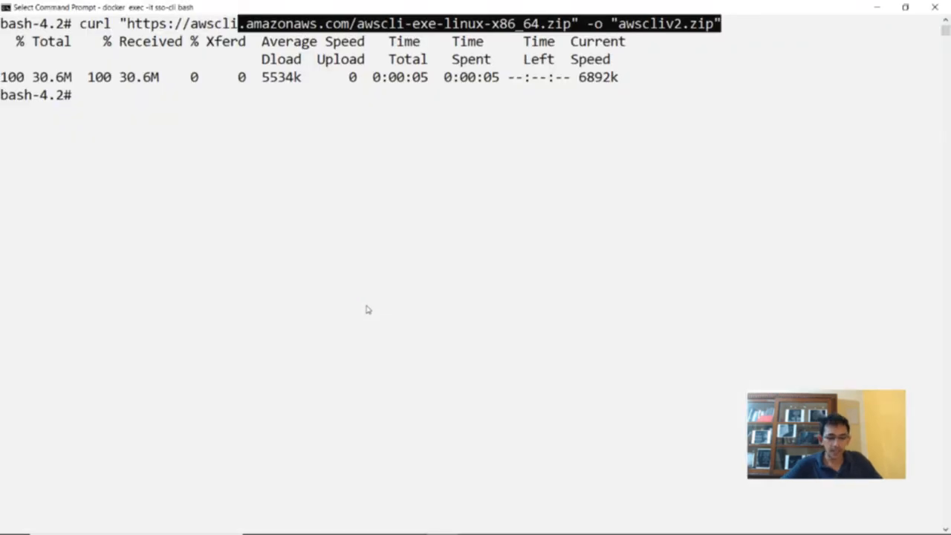
pyautogui.write('unzip')
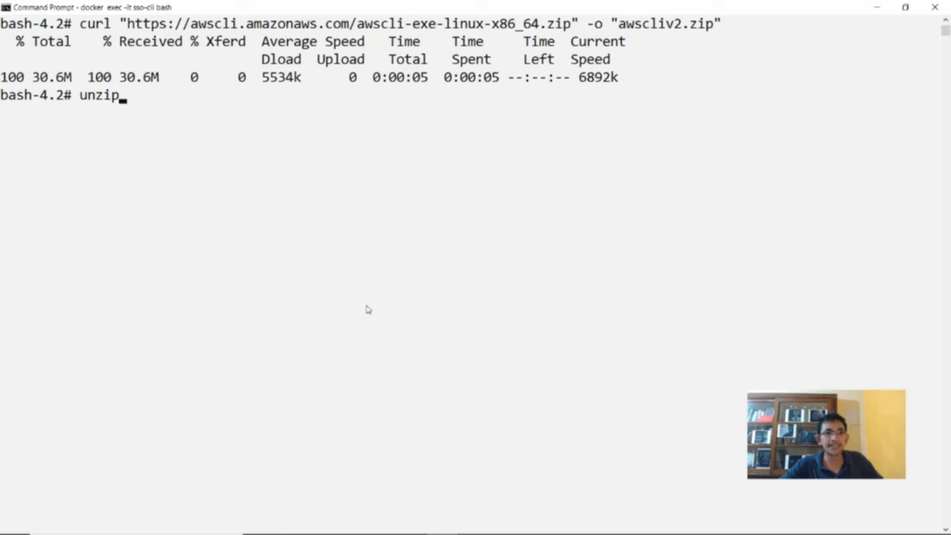
pyautogui.press('Return')
# Install the unzip package in the container with yum -y install unzip, clearing the screen
pyautogui.write('yu')
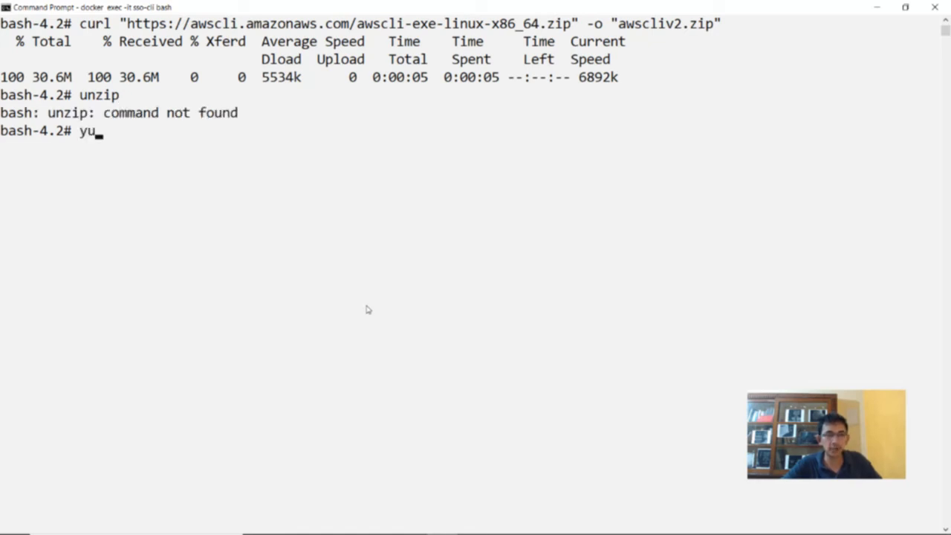
pyautogui.write('m -y install unzip')
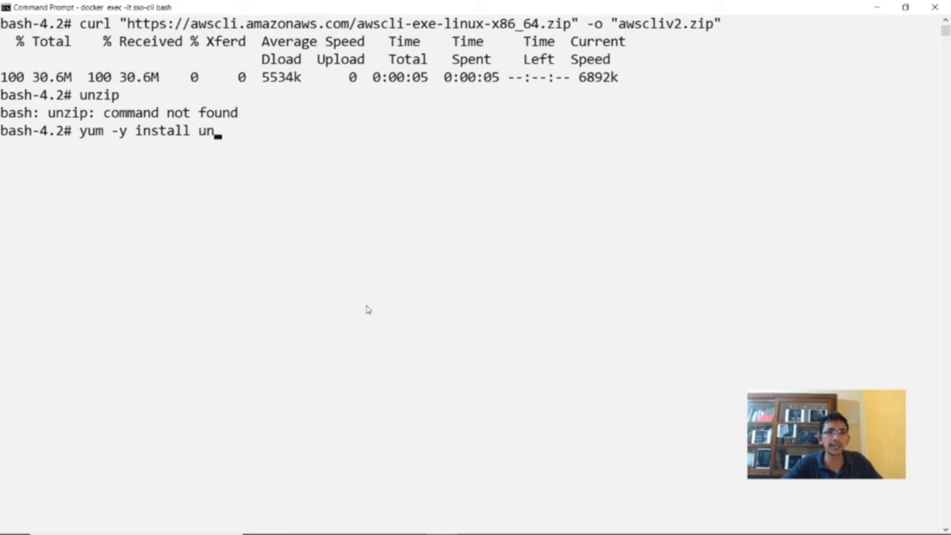
pyautogui.hotkey('ctrl', 'l')
pyautogui.press('Return')
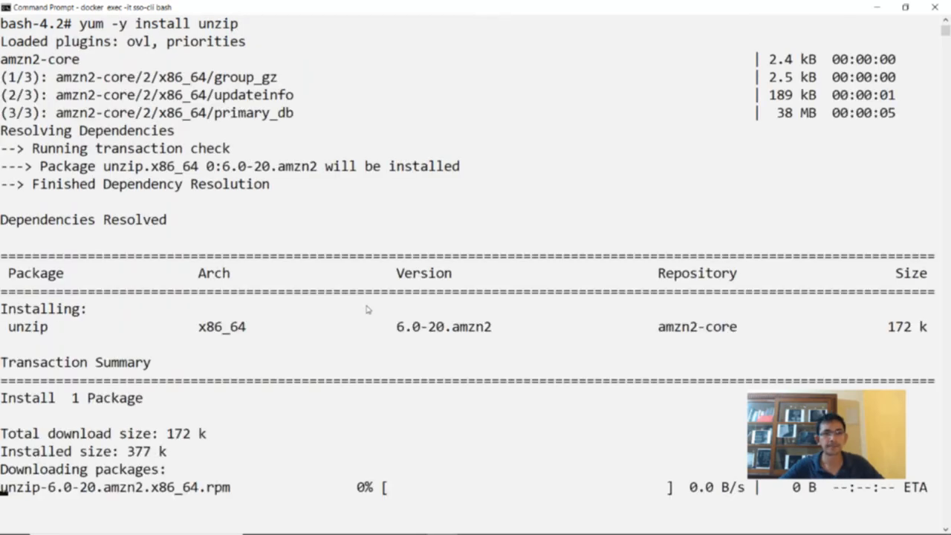
# Clear the screen, list the current directory and move awscliv2.zip to /root
pyautogui.hotkey('ctrl', 'l')
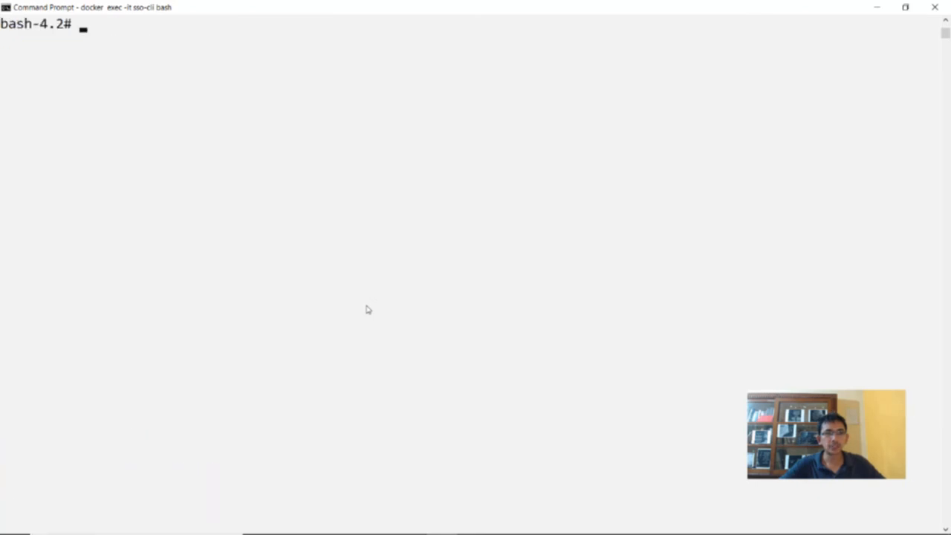
pyautogui.write('ls')
pyautogui.press('Return')
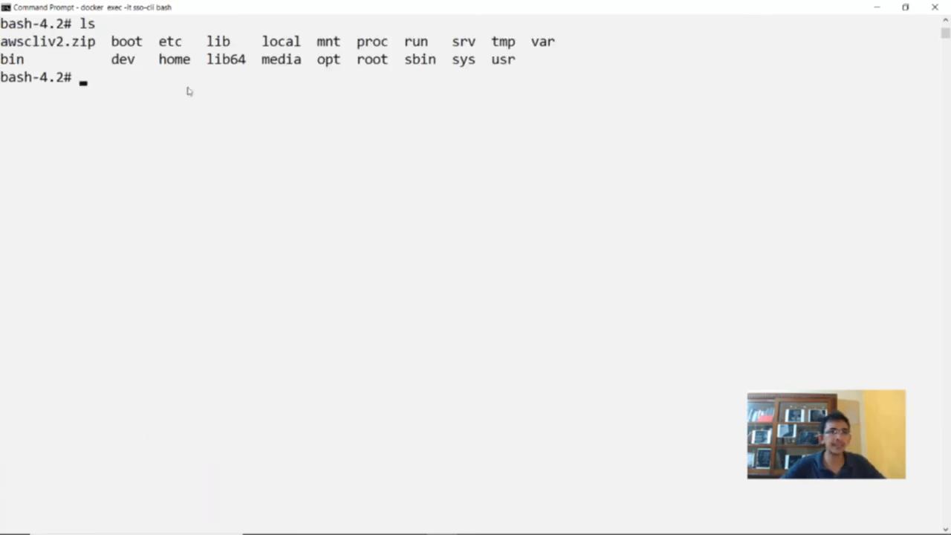
pyautogui.write('mv awscliv2.zip /root')
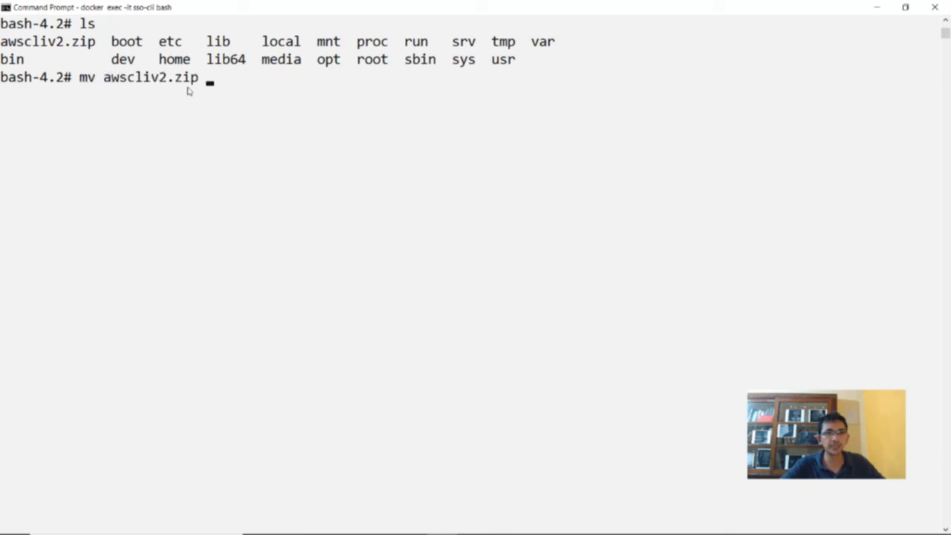
pyautogui.press('Return')
# Change to the /root directory, clear the screen and list the directory's contents
pyautogui.write('cd /ro')
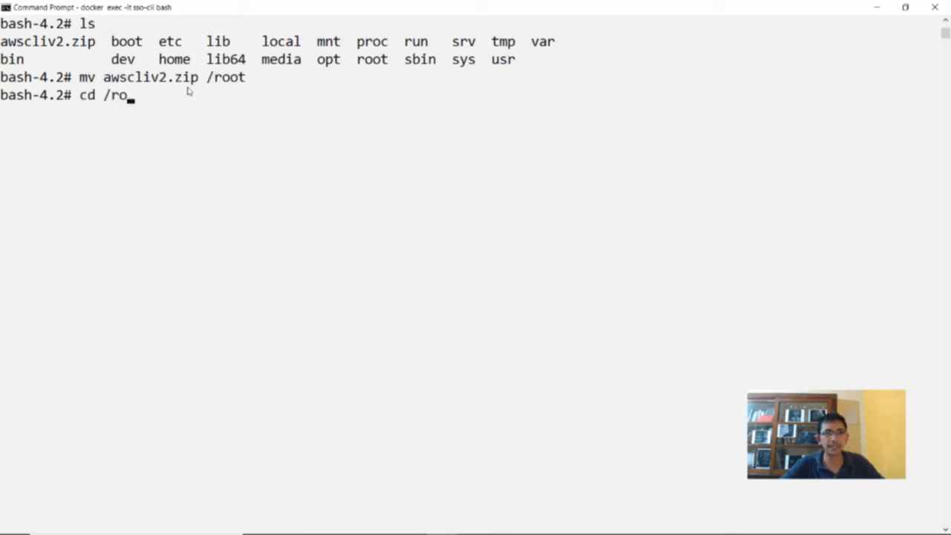
pyautogui.press('Tab')
pyautogui.press('Return')
pyautogui.hotkey('ctrl', 'l')
pyautogui.write('ls')
pyautogui.press('Return')
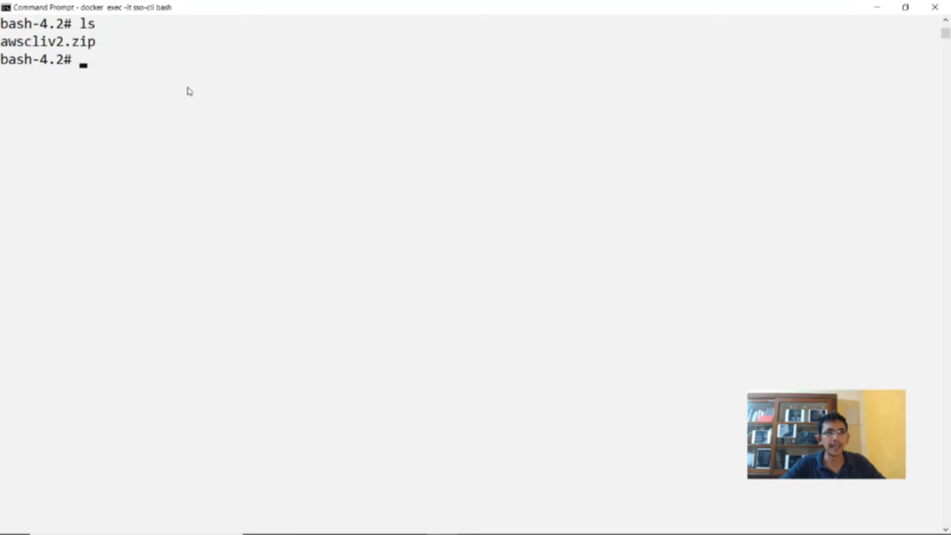
# Extract awscliv2.zip with unzip and run ./aws/install to install AWS CLI version 2
pyautogui.write('unzip a')
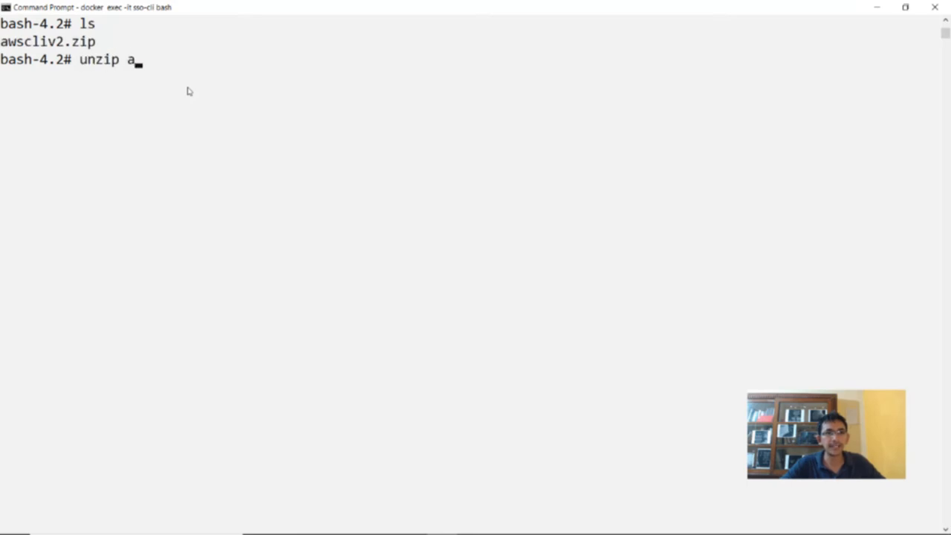
pyautogui.press('Tab')
pyautogui.press('Return')
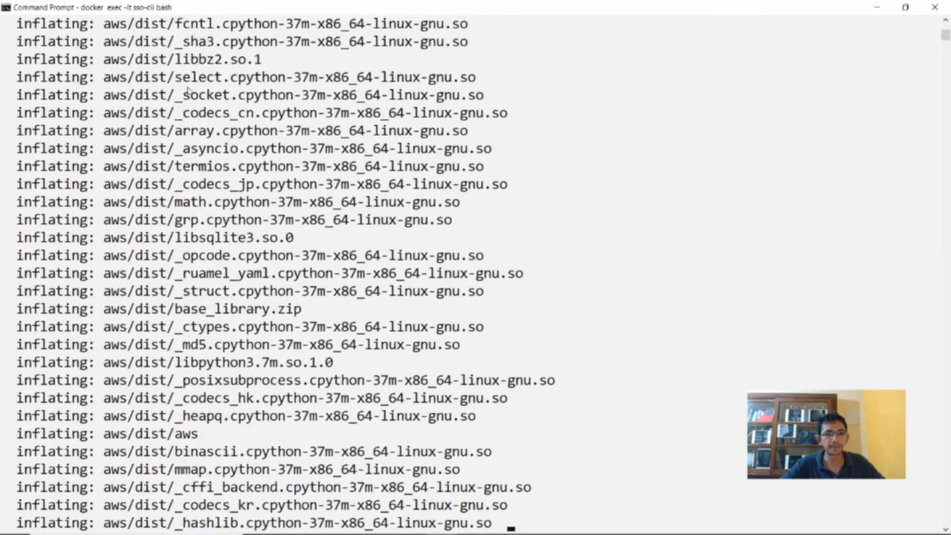
pyautogui.hotkey('ctrl', 'l')
pyautogui.write('./aws/install')
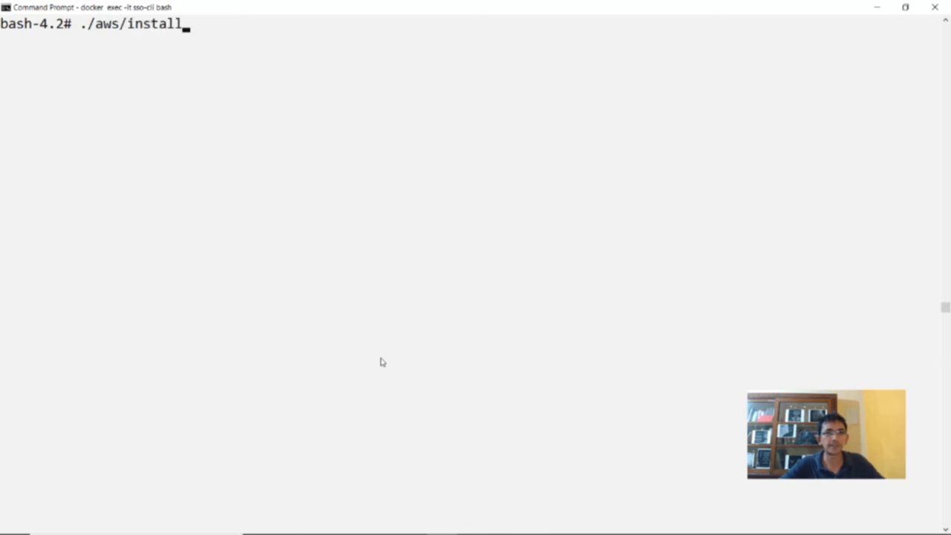
pyautogui.press('Return')
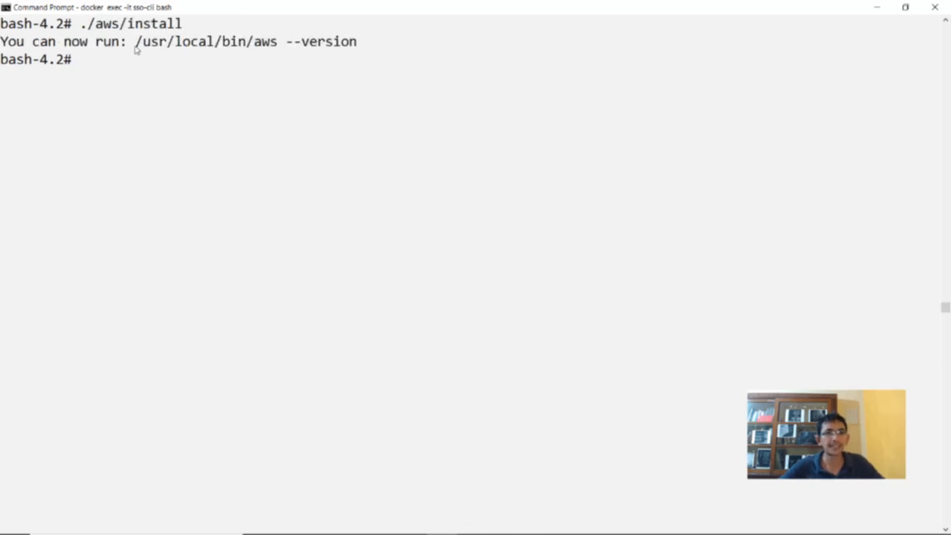
# Check the installed CLI version by running the suggested command /usr/local/bin/aws --version
pyautogui.moveTo(137, 46); pyautogui.dragTo(357, 50)
pyautogui.rightClick(231, 76)
pyautogui.rightClick(231, 77)
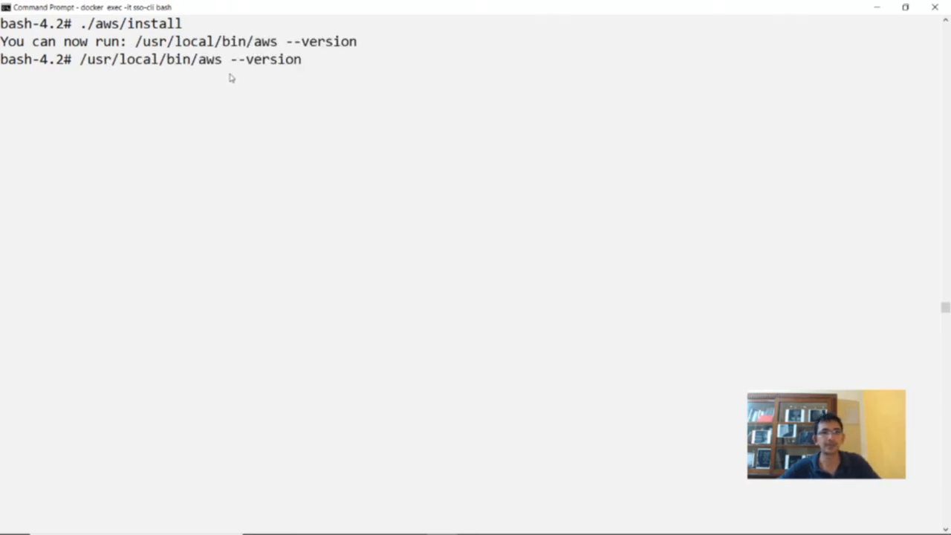
pyautogui.press('Return')
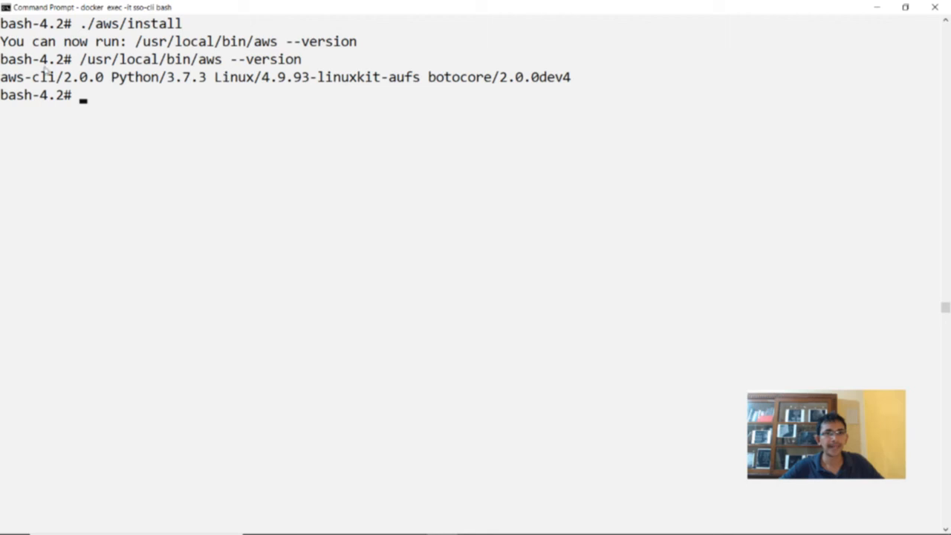
pyautogui.moveTo(3, 77); pyautogui.dragTo(106, 80)
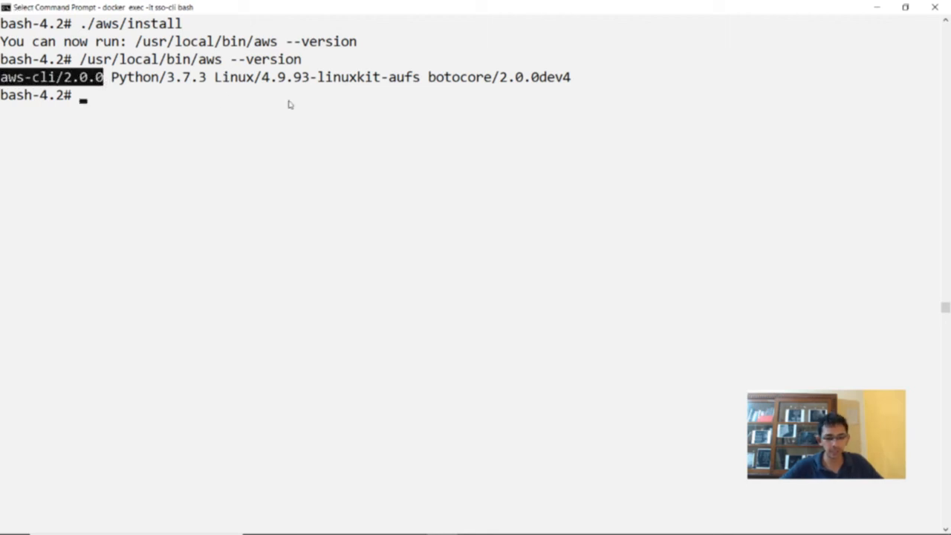
# Clear the screen and run aws without arguments to view its usage text
pyautogui.hotkey('ctrl', 'l')
pyautogui.write('aws')
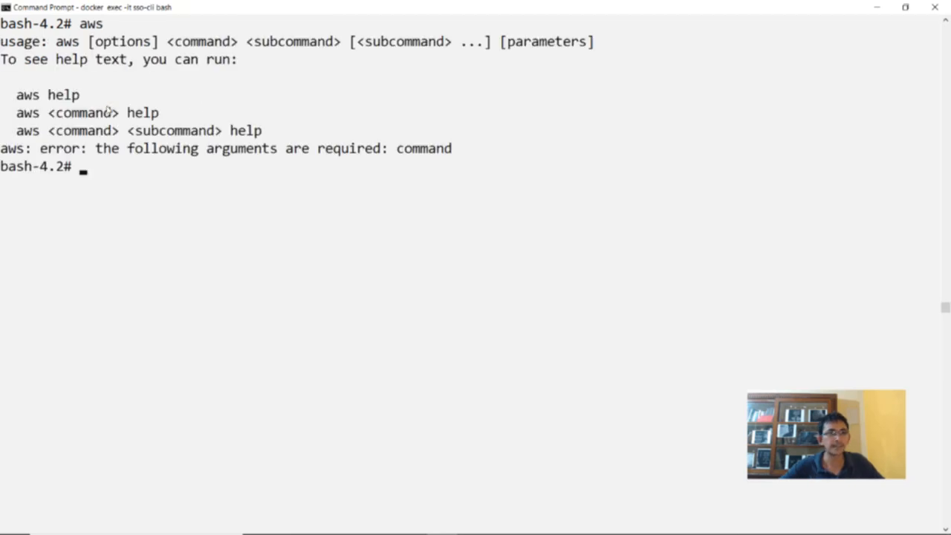
pyautogui.moveTo(1, 54); pyautogui.dragTo(457, 153)
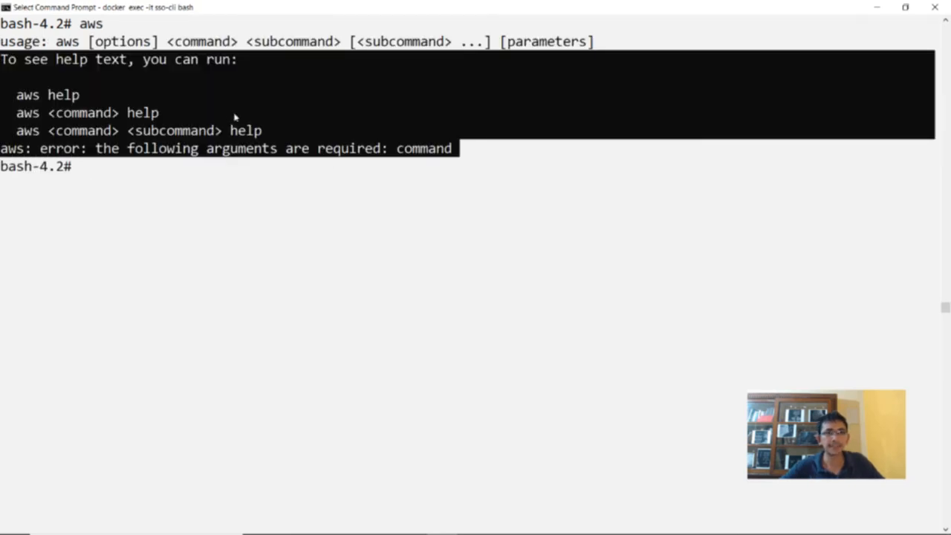
# In the browser's AWS CLI Single Sign-On guide, review the version 2 requirement and the Automatic Configuration example for aws configure sso
pyautogui.click(878, 7)
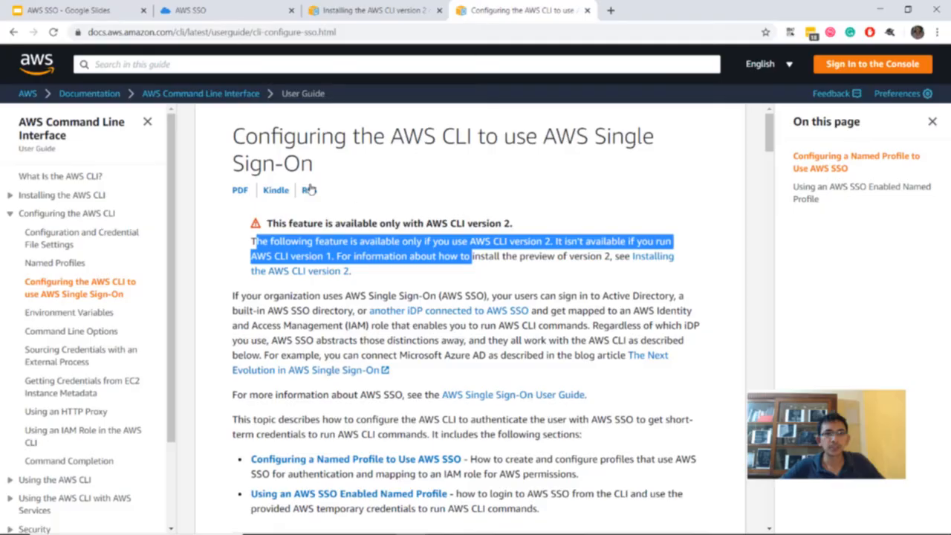
pyautogui.moveTo(340, 273); pyautogui.dragTo(267, 223)
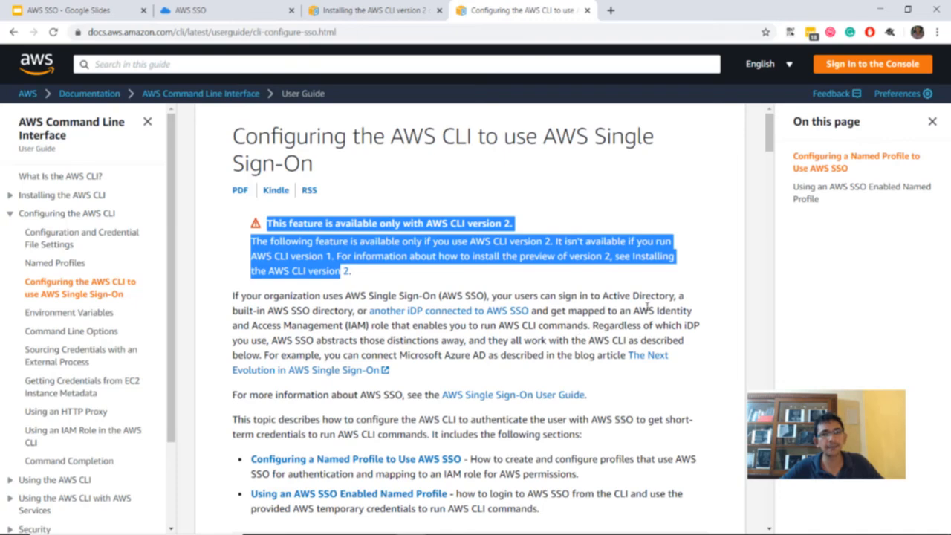
pyautogui.scroll(-9, 647, 307)
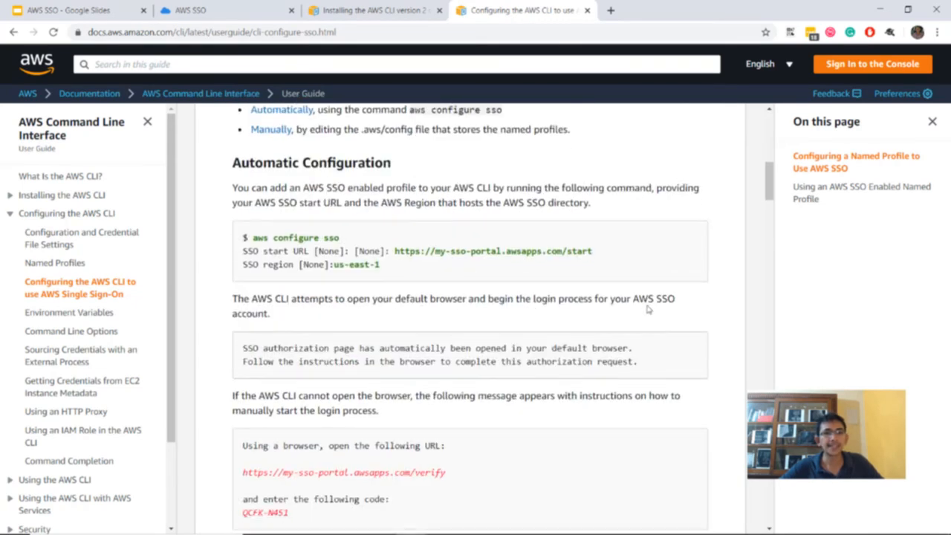
pyautogui.scroll(-1, 647, 305)
pyautogui.scroll(1, 344, 208)
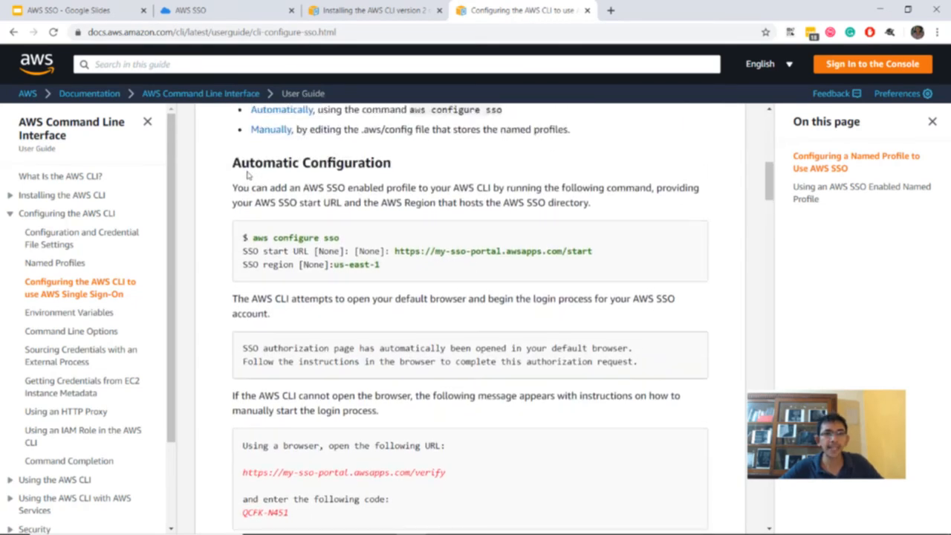
pyautogui.moveTo(233, 163); pyautogui.dragTo(407, 168)
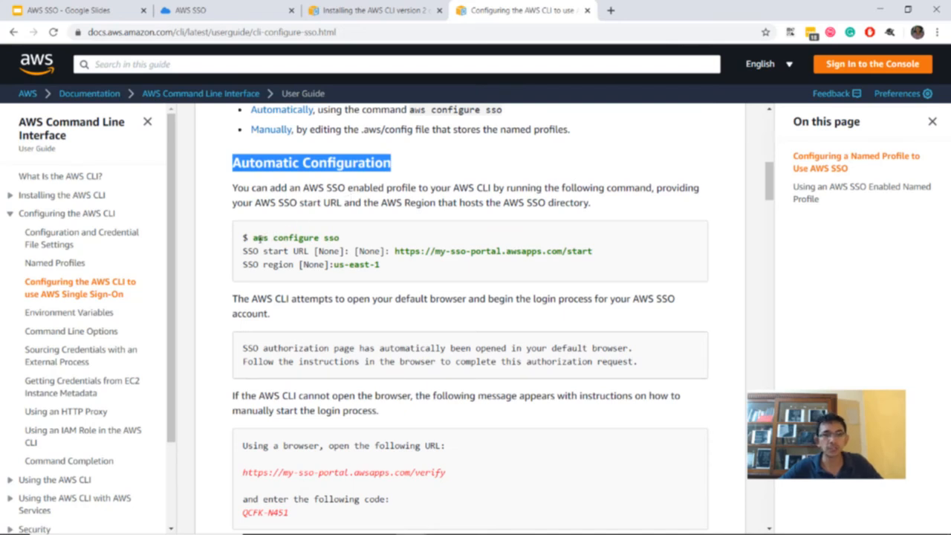
pyautogui.moveTo(254, 238); pyautogui.dragTo(599, 251)
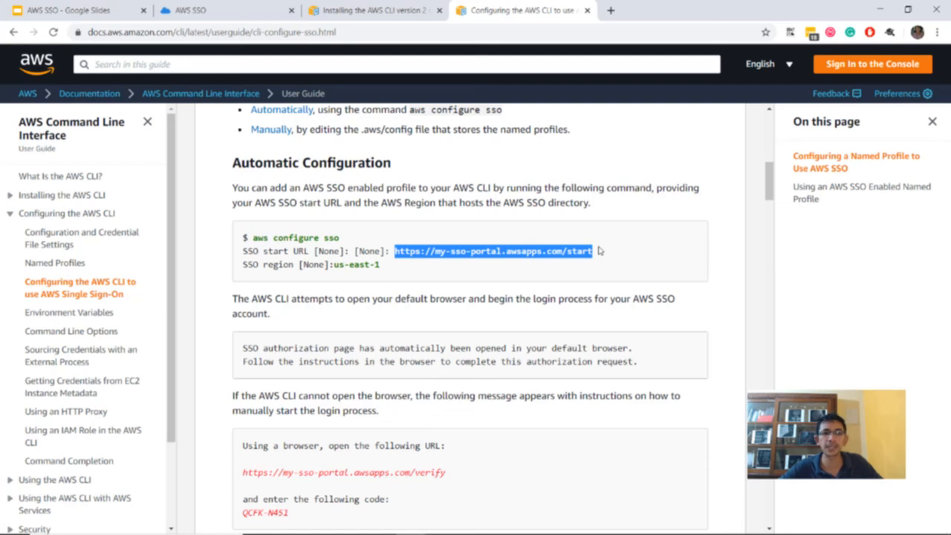
# Switch to the container's terminal and start the SSO profile setup with aws configure sso
pyautogui.hotkey('alt', 'Tab')
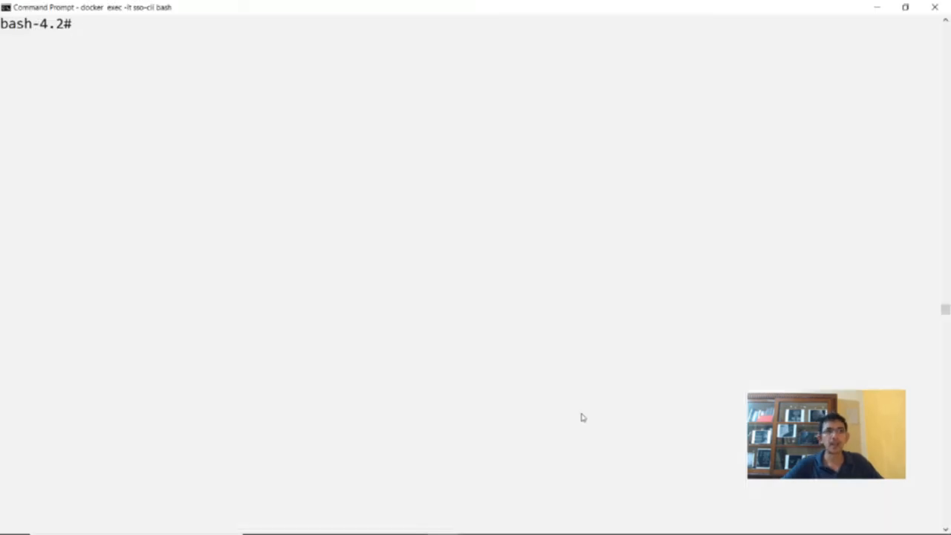
pyautogui.write('aws c')
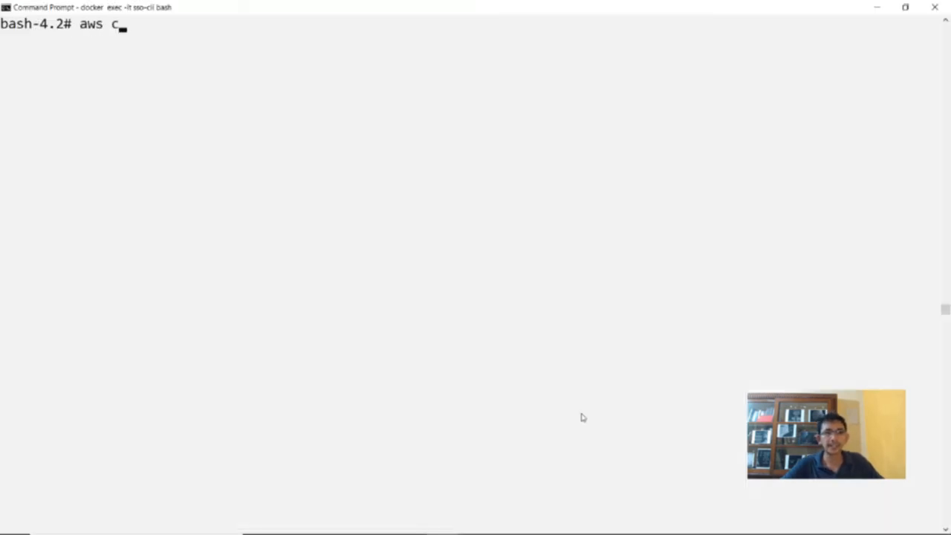
pyautogui.write('onfigure sso')
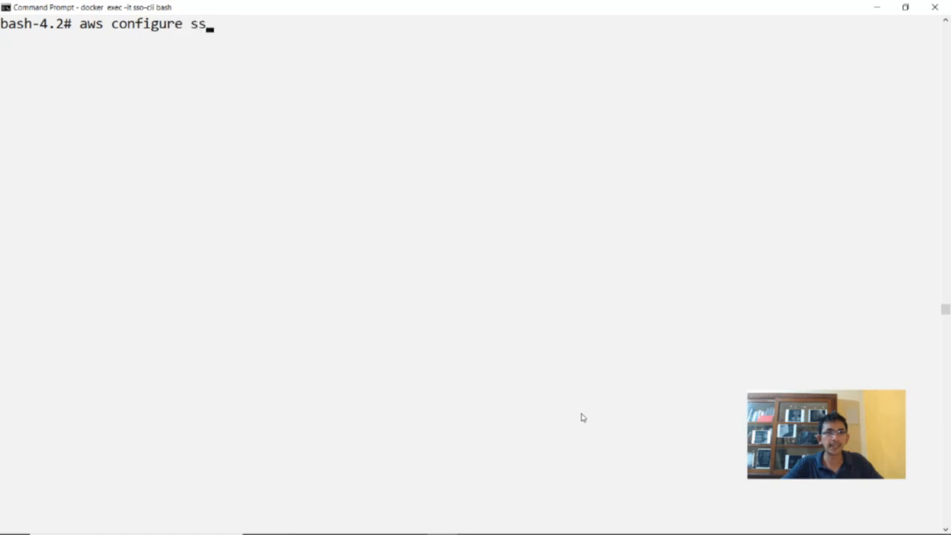
pyautogui.press('Return')
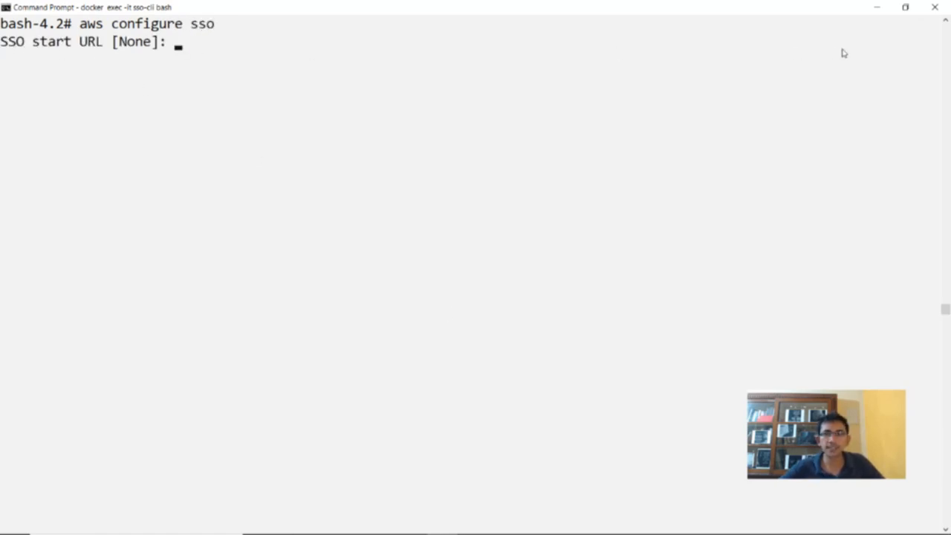
# Copy the user portal URL from the AWS SSO dashboard and enter it as the SSO start URL in the terminal
pyautogui.click(877, 7)
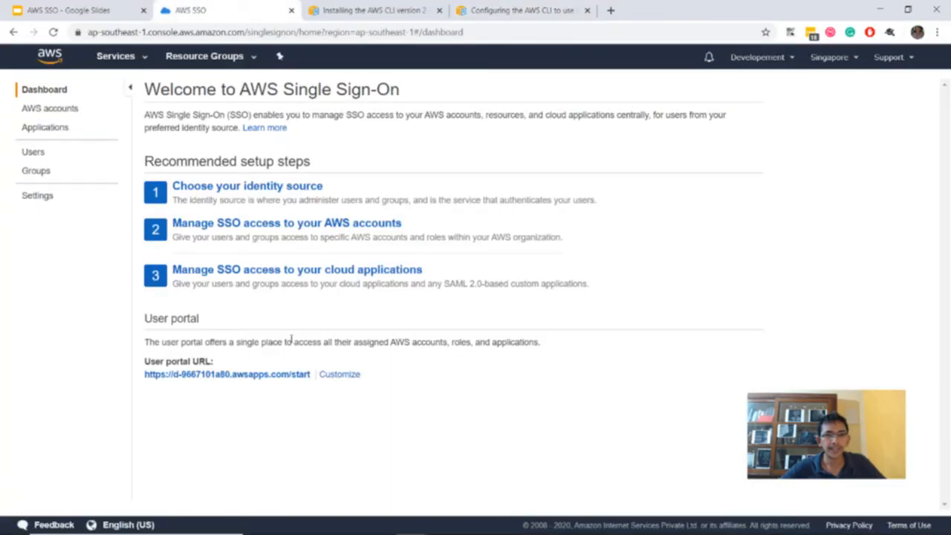
pyautogui.moveTo(145, 374); pyautogui.dragTo(308, 377)
pyautogui.hotkey('ctrl', 'c')
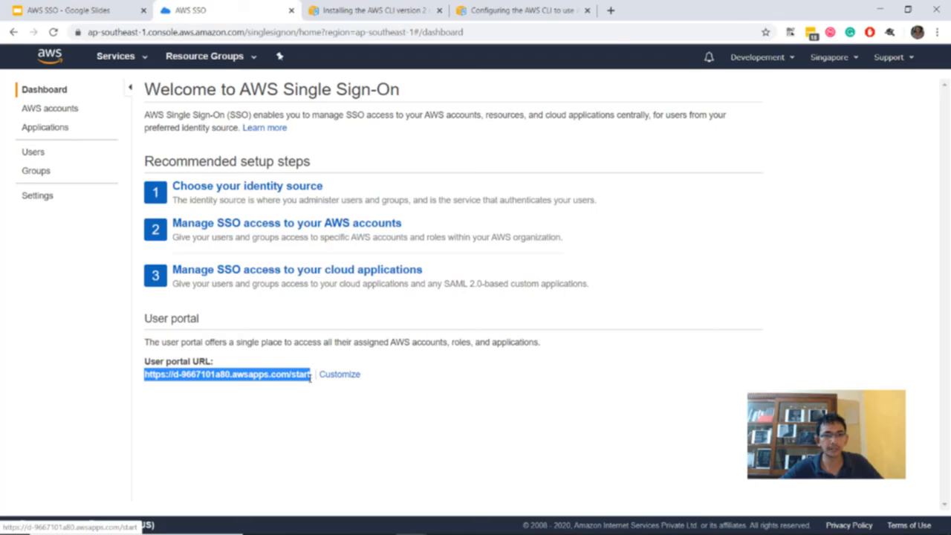
pyautogui.hotkey('alt', 'Tab')
pyautogui.rightClick(293, 226)
pyautogui.press('Return')
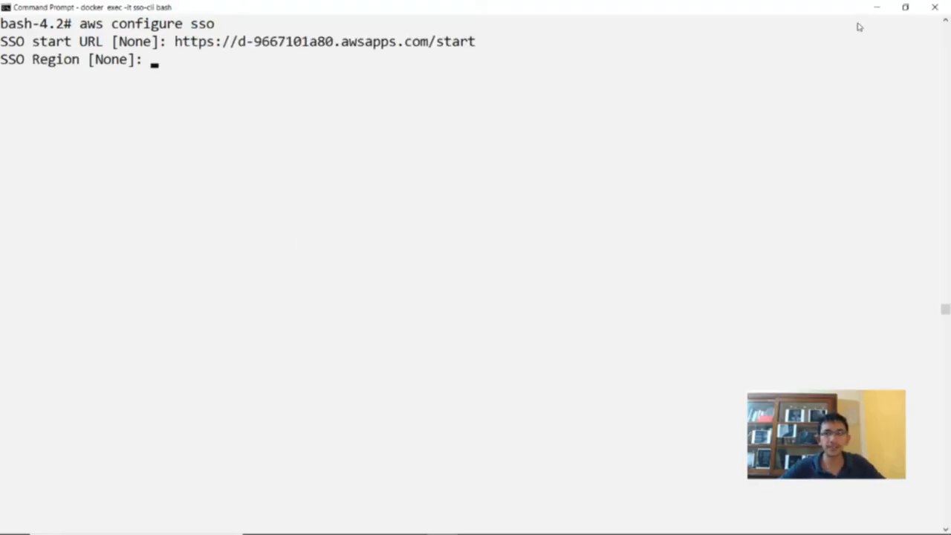
# Check the region selected in the AWS SSO console and set the SSO region to ap-southeast-1 in the terminal
pyautogui.click(877, 8)
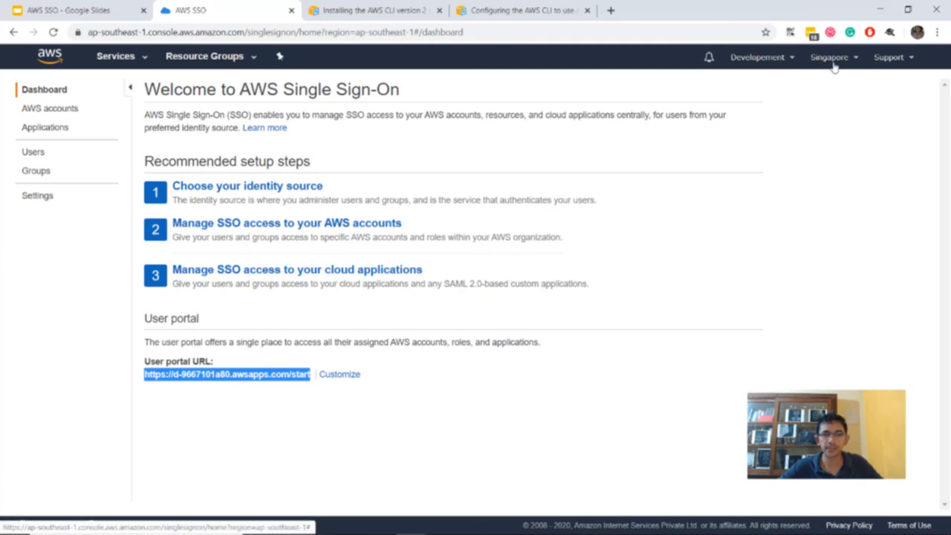
pyautogui.hotkey('alt', 'Tab')
pyautogui.write('ap-sou')
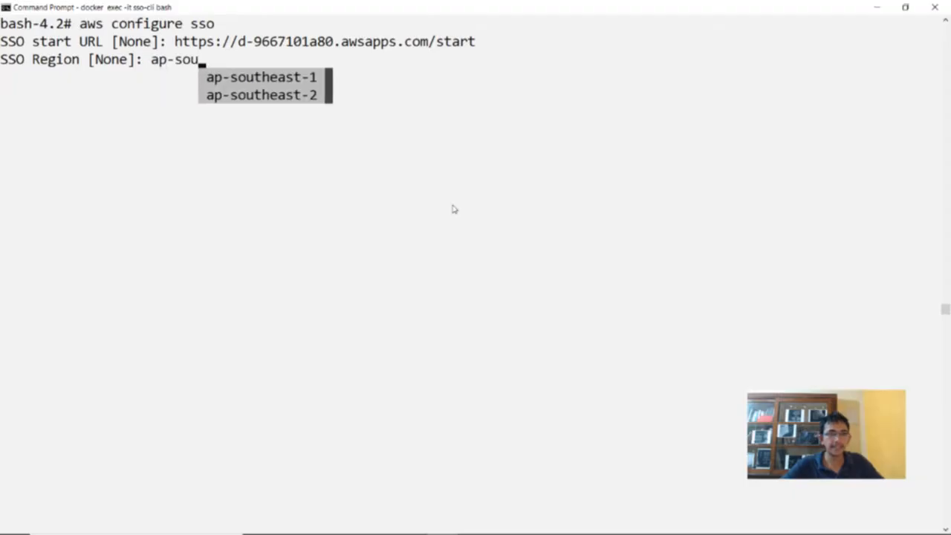
pyautogui.write('theast-1')
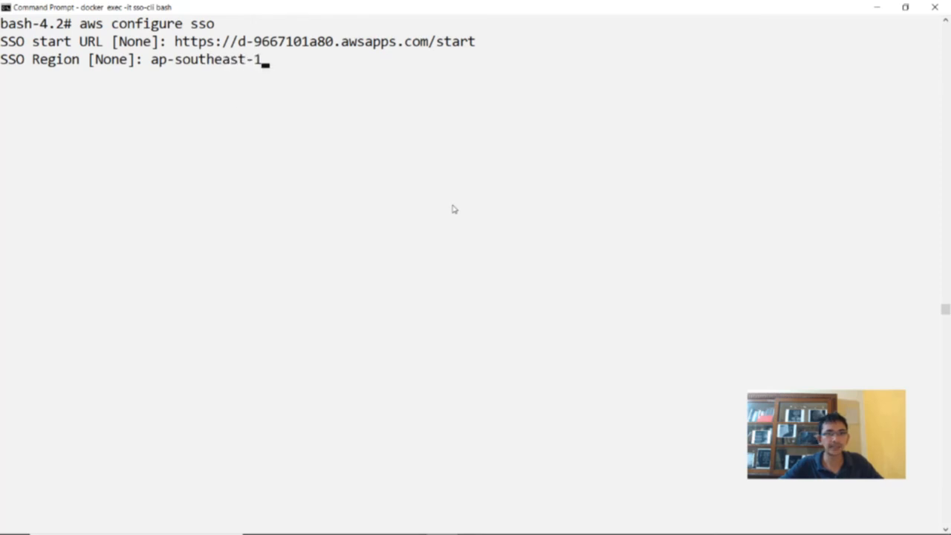
pyautogui.press('Return')
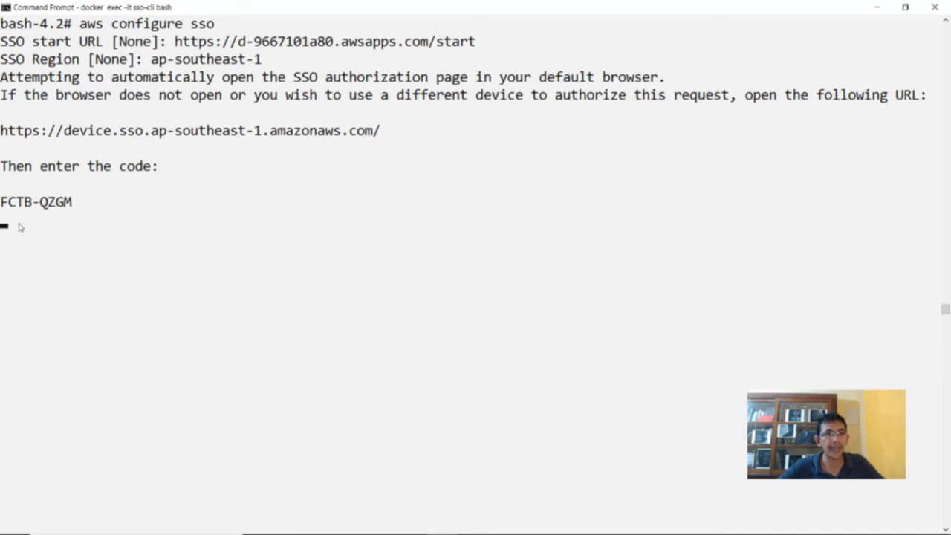
# Open the terminal's device authorization URL in the incognito browser, submit the verification code from the terminal, and review the sign-in consent message
pyautogui.moveTo(2, 133); pyautogui.dragTo(374, 142)
pyautogui.rightClick(374, 142)
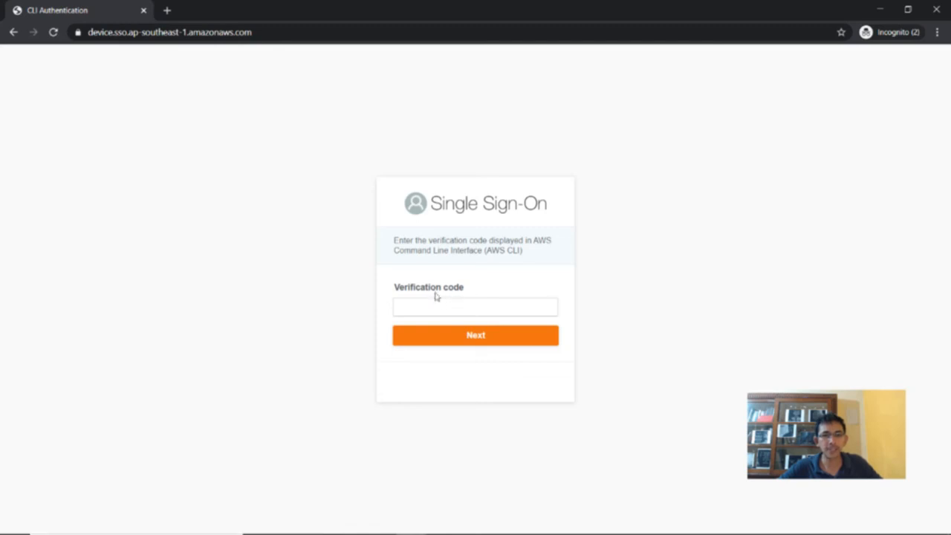
pyautogui.hotkey('alt', 'Tab')
pyautogui.moveTo(2, 201); pyautogui.dragTo(72, 206)
pyautogui.hotkey('ctrl', 'c')
pyautogui.hotkey('alt', 'Tab')
pyautogui.hotkey('ctrl', 'v')
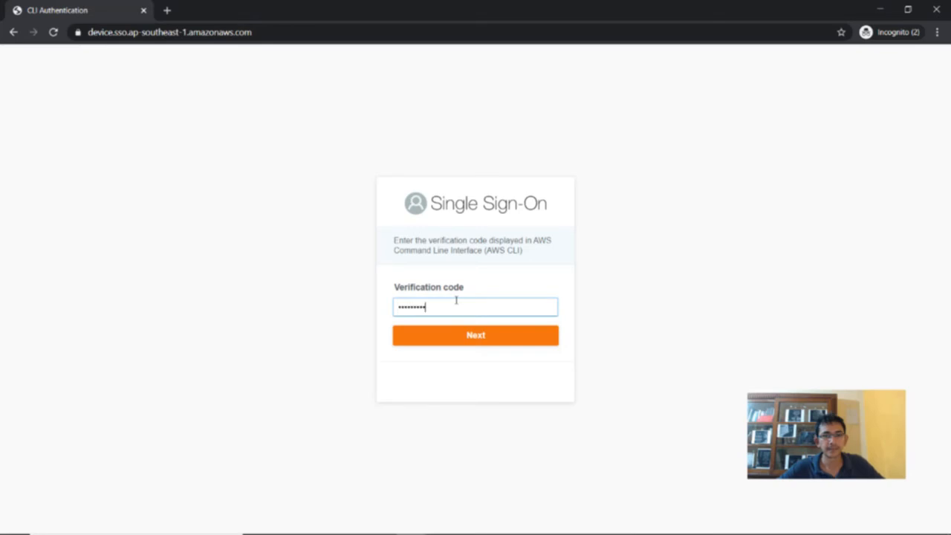
pyautogui.click(457, 336)
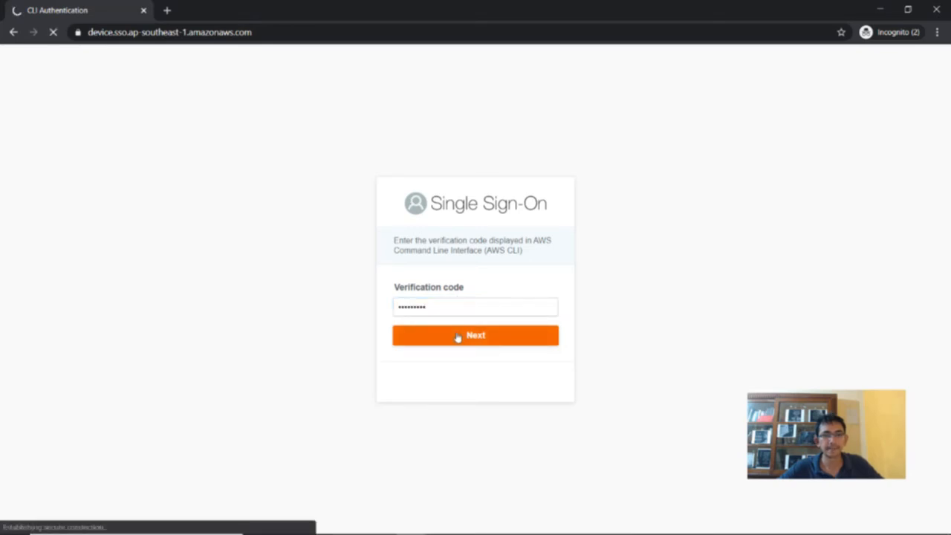
pyautogui.moveTo(395, 260); pyautogui.dragTo(510, 260)
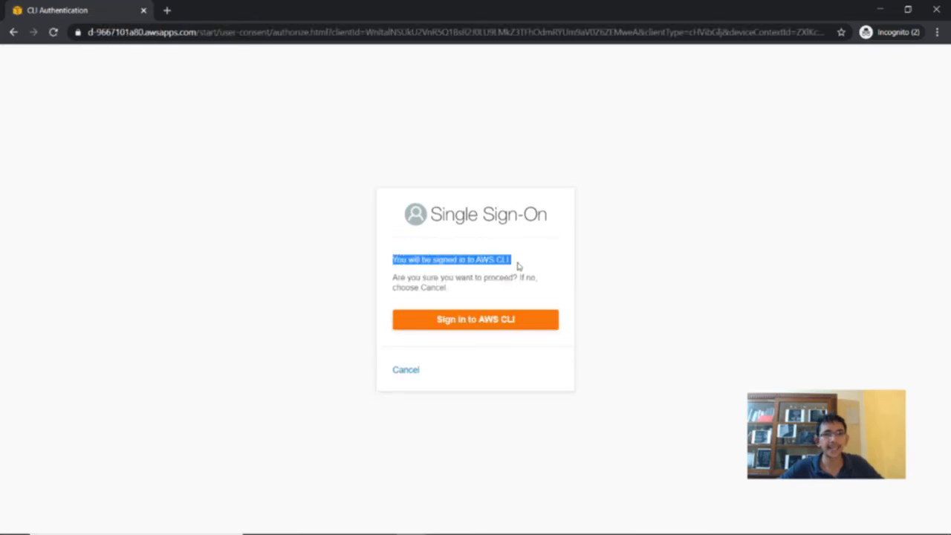
# Approve the AWS CLI sign-in in the browser, and return to the terminal to review the available account and role
pyautogui.click(457, 327)
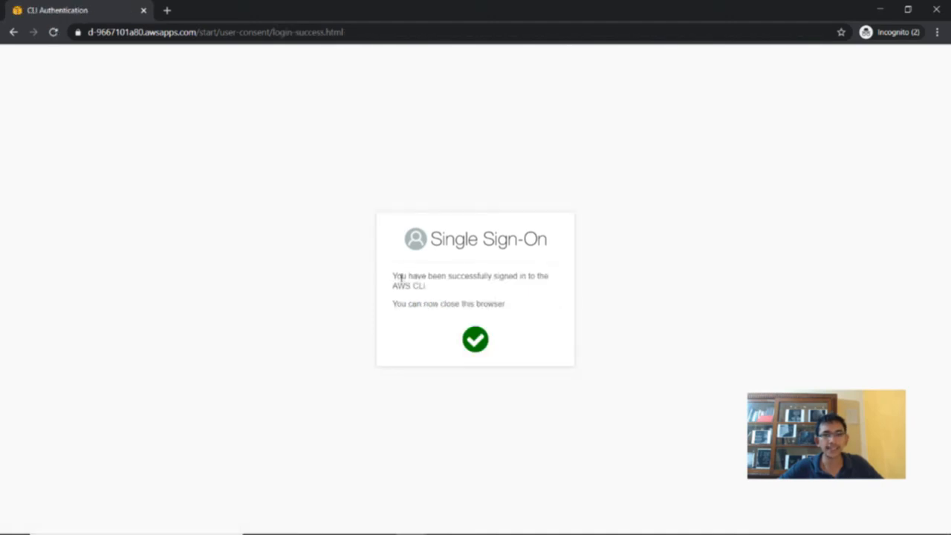
pyautogui.moveTo(393, 277); pyautogui.dragTo(473, 290)
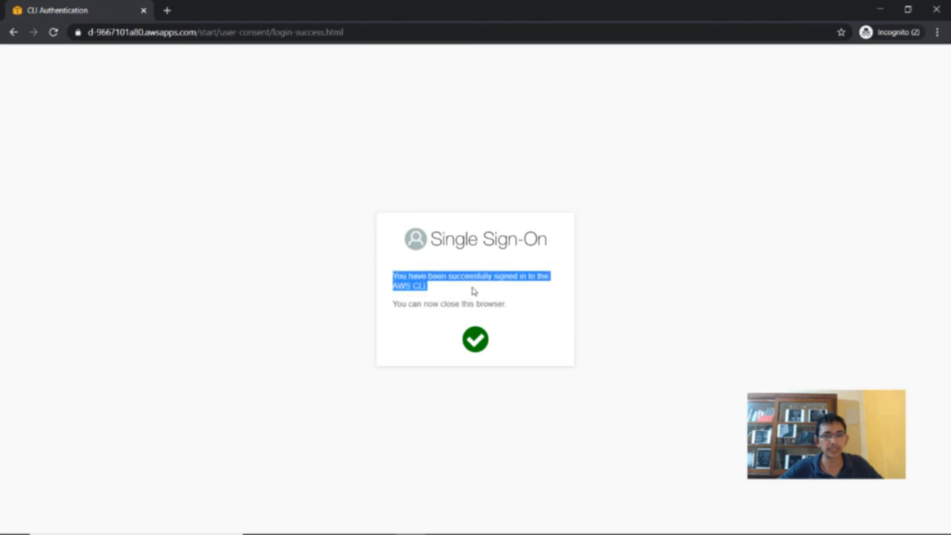
pyautogui.hotkey('alt', 'Tab')
pyautogui.moveTo(2, 220); pyautogui.dragTo(415, 220)
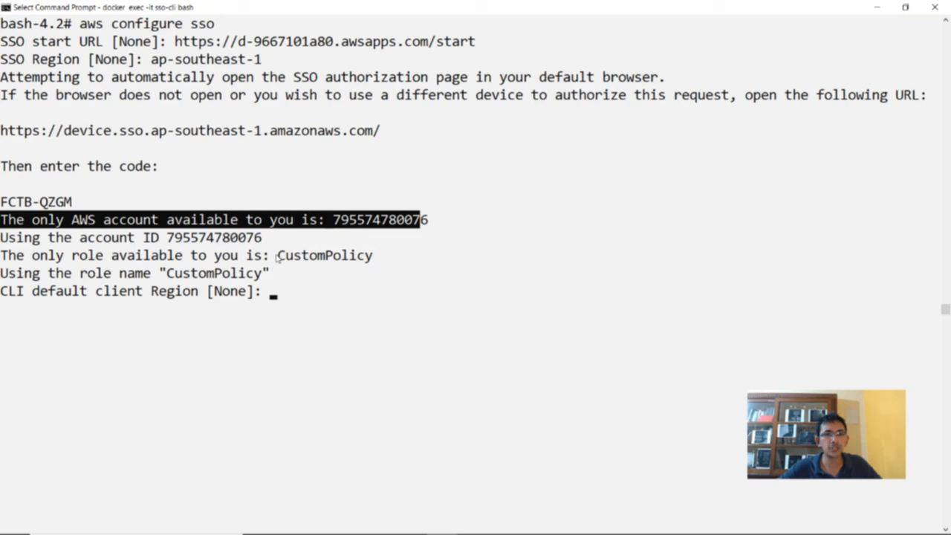
pyautogui.moveTo(272, 256); pyautogui.dragTo(366, 256)
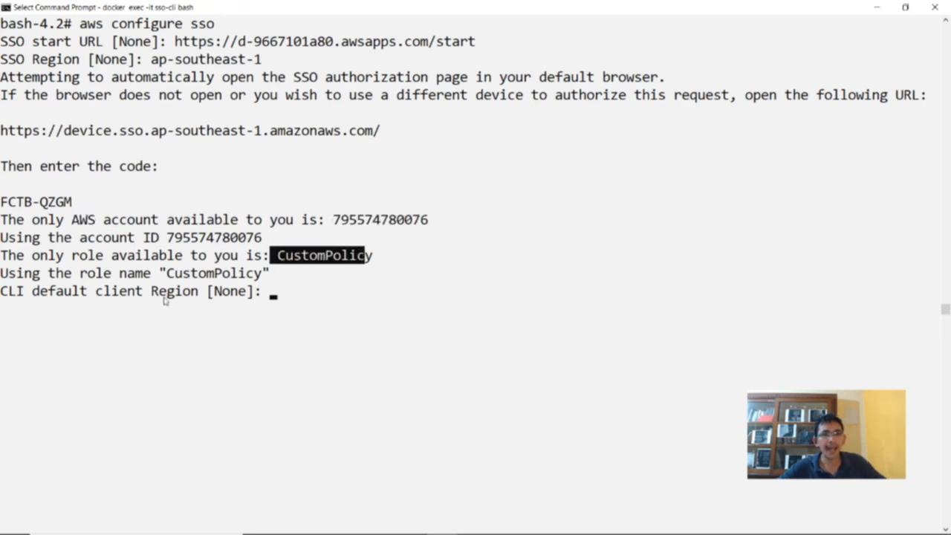
# Set the CLI default client region to us-east-1, keep the default output format, and name the profile sso
pyautogui.click(267, 295)
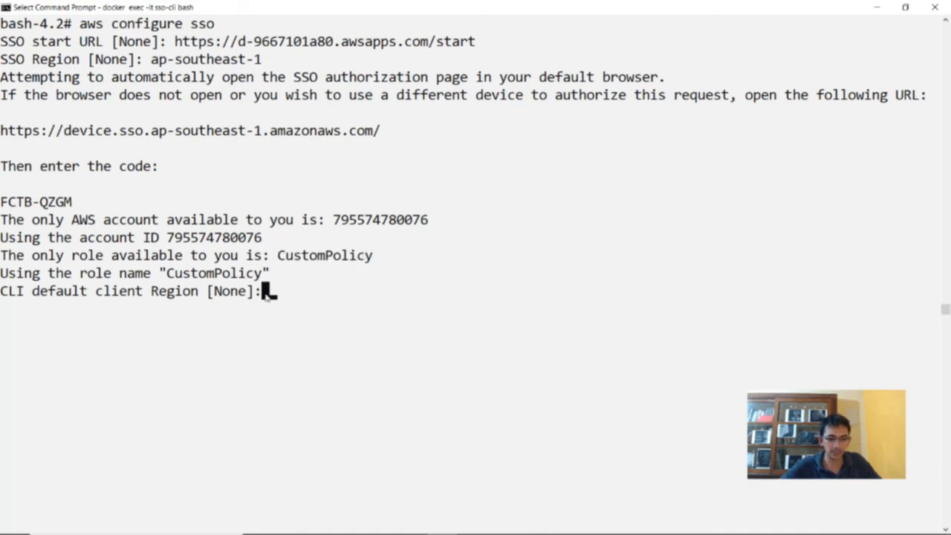
pyautogui.write('us-east-1')
pyautogui.press('Return')
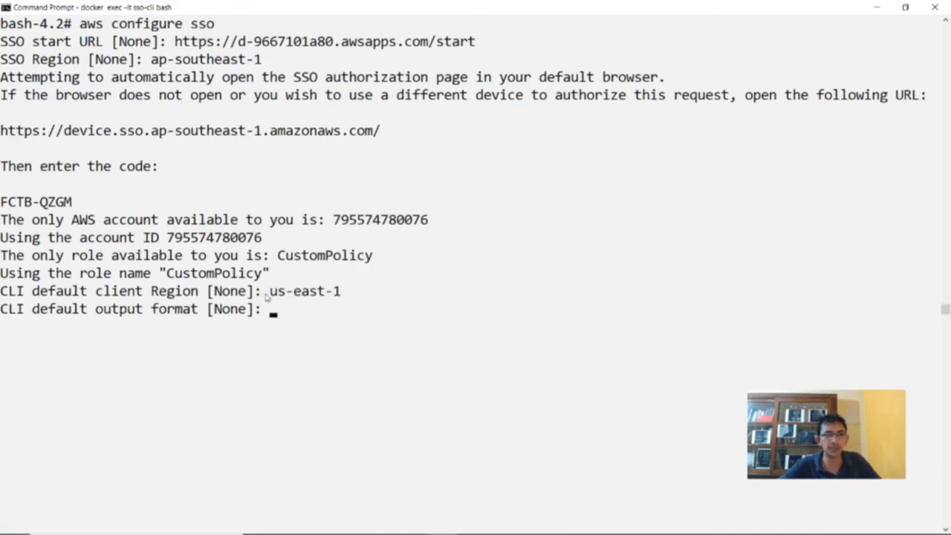
pyautogui.press('Return')
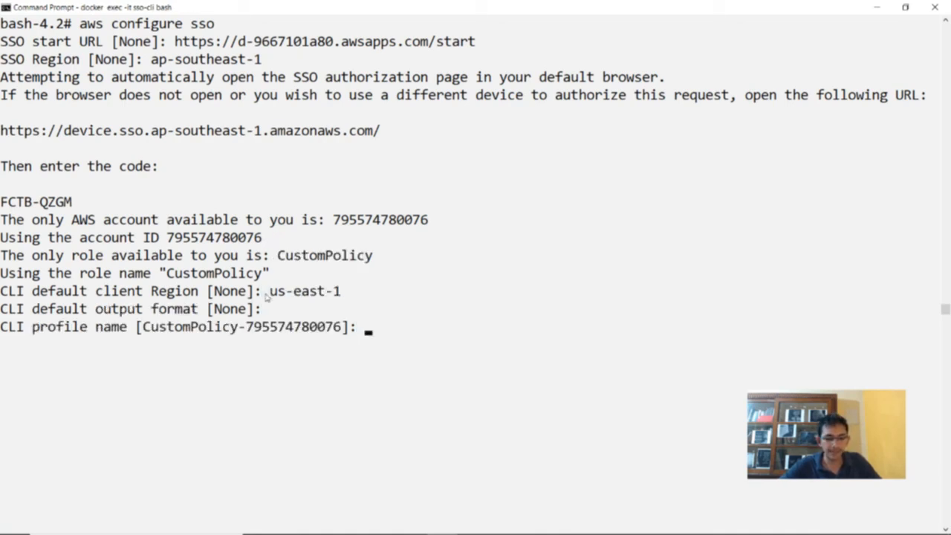
pyautogui.write('sso')
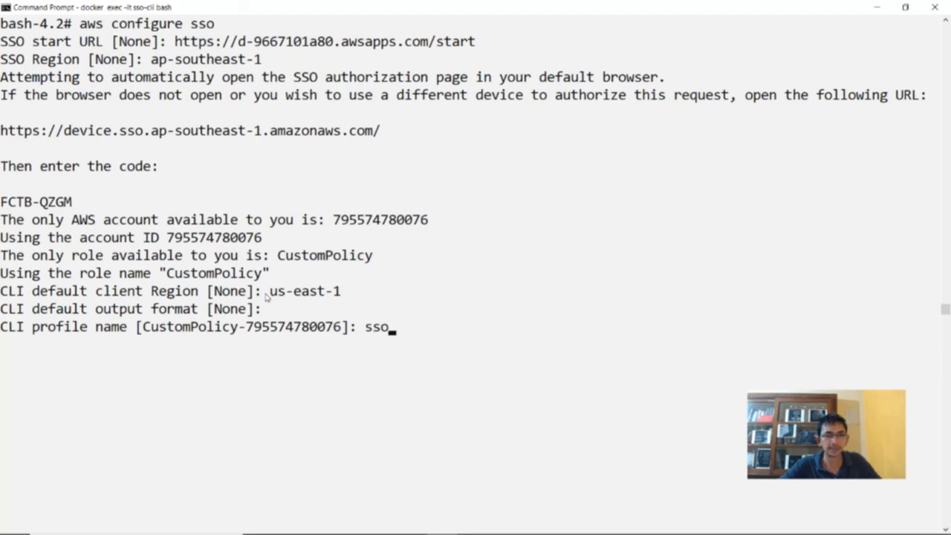
pyautogui.press('Return')
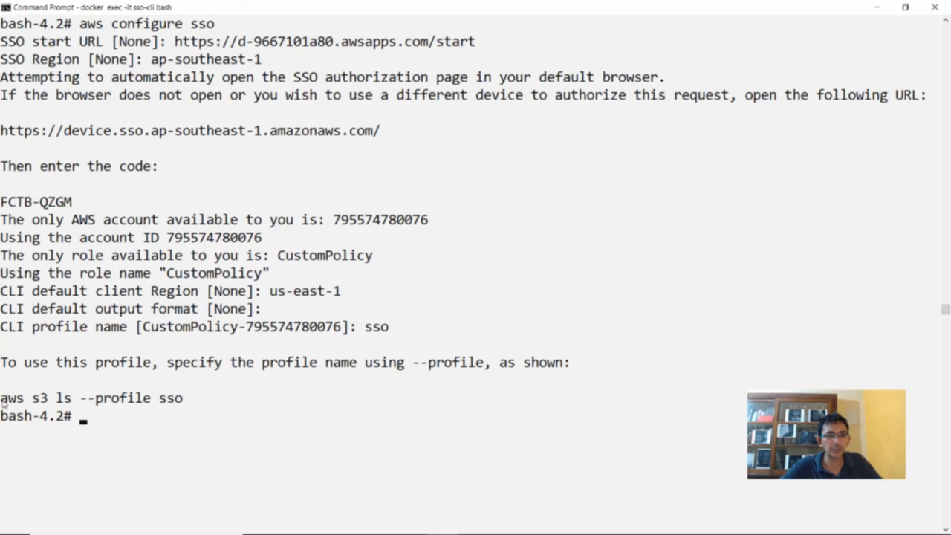
pyautogui.moveTo(2, 401); pyautogui.dragTo(84, 405)
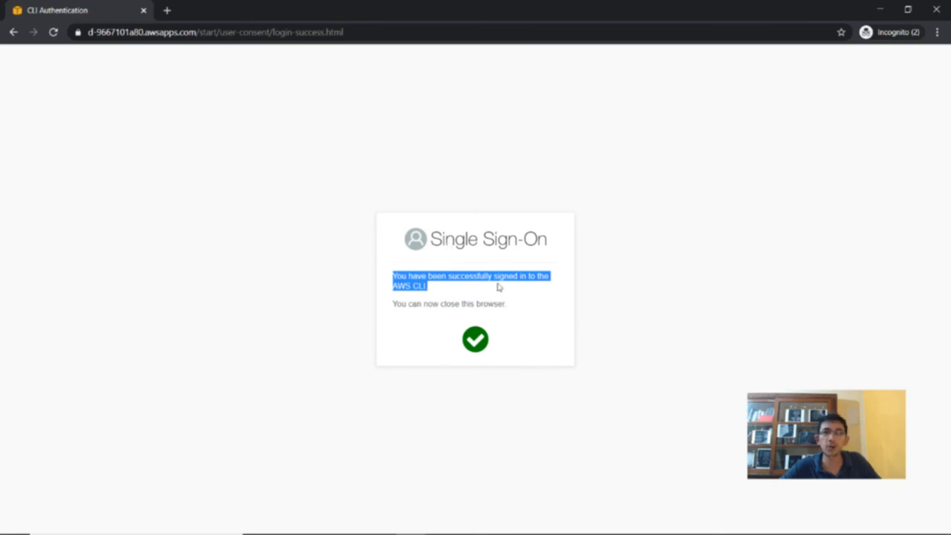
# Clear the terminal and list the S3 buckets through the SSO profile with aws s3 ls --profile sso
pyautogui.hotkey('alt', 'Tab')
pyautogui.write('aws')
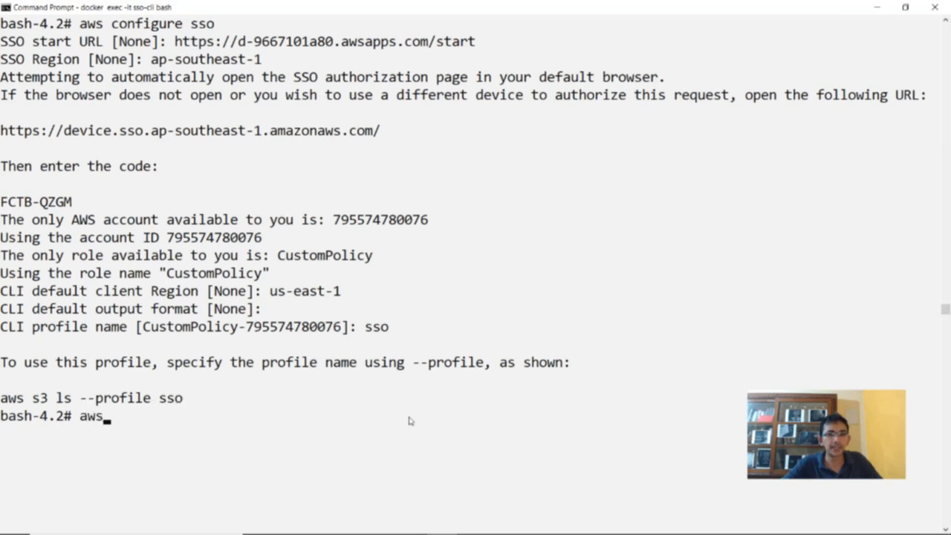
pyautogui.hotkey('ctrl', 'l')
pyautogui.write('s3 ')
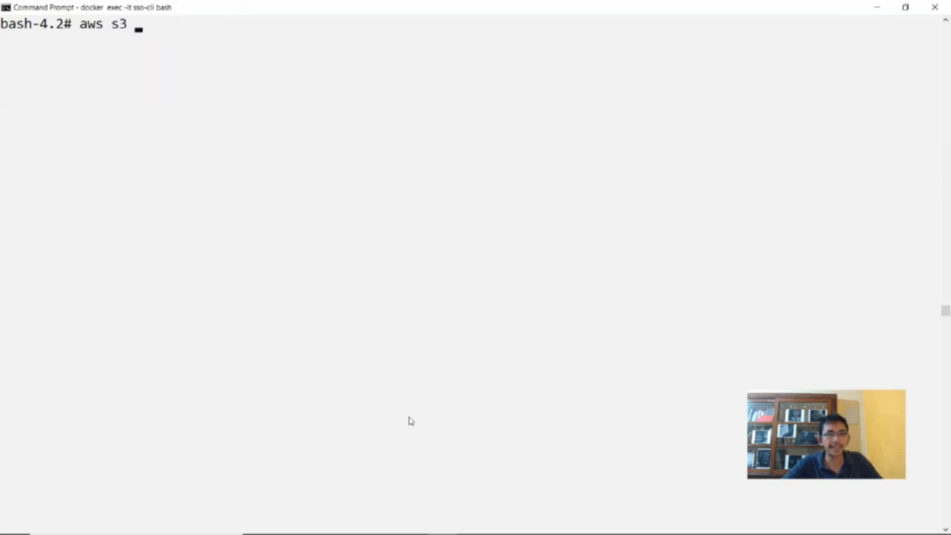
pyautogui.write('ls --profile sso')
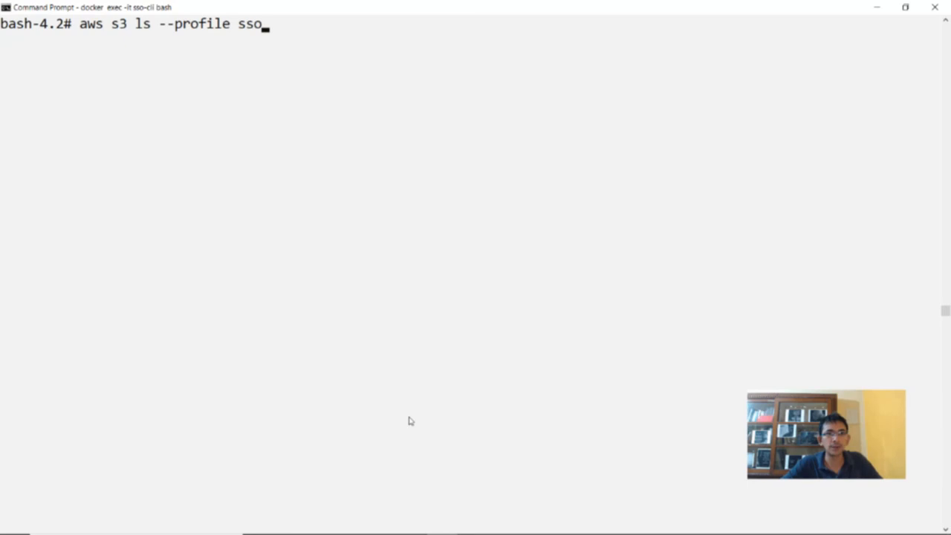
pyautogui.press('Return')
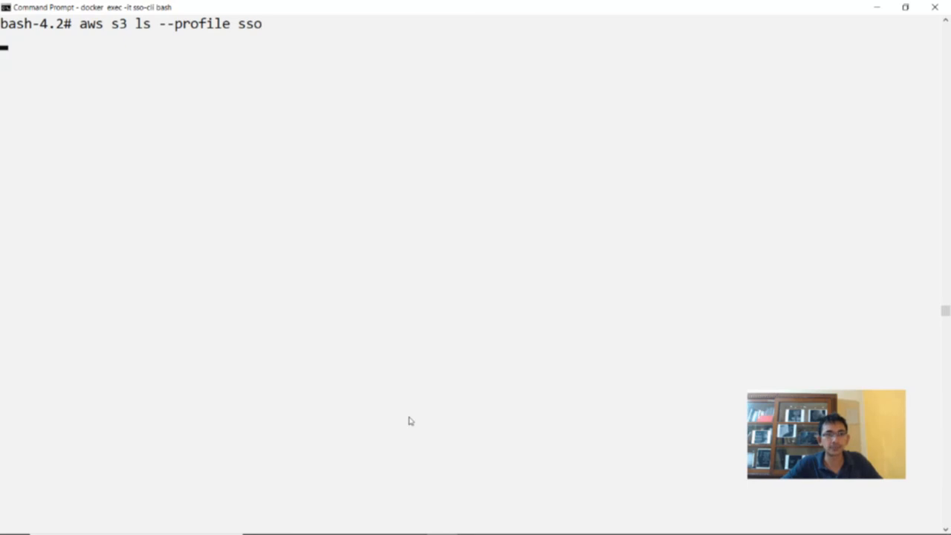
pyautogui.click(83, 23)
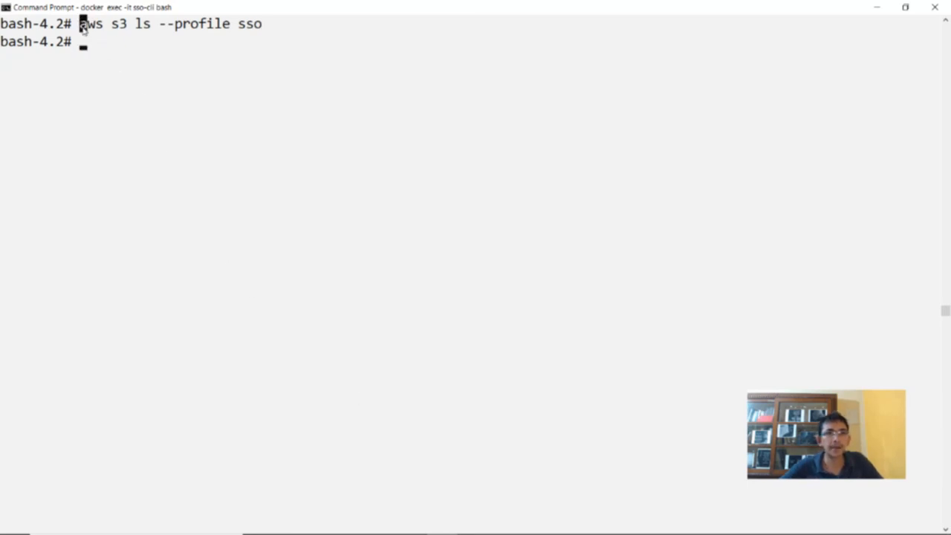
pyautogui.moveTo(84, 26); pyautogui.dragTo(261, 31)
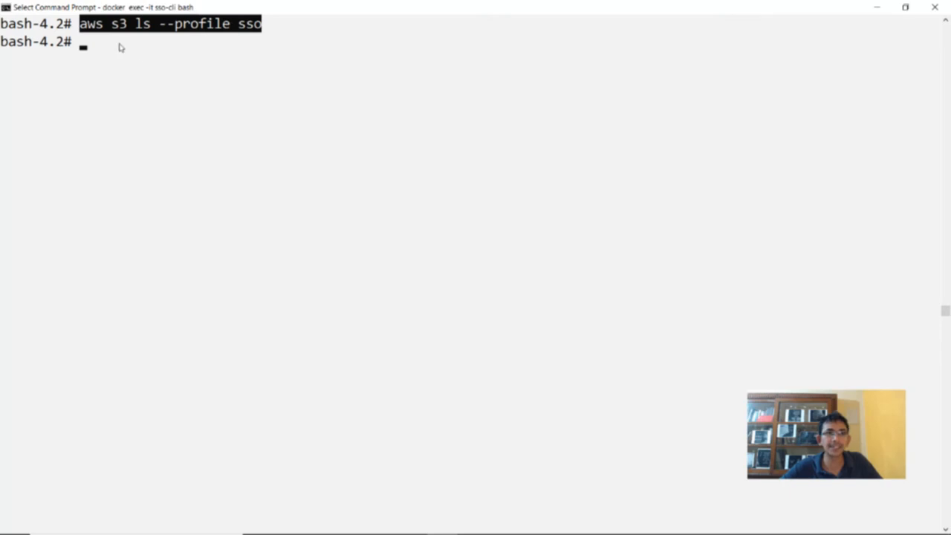